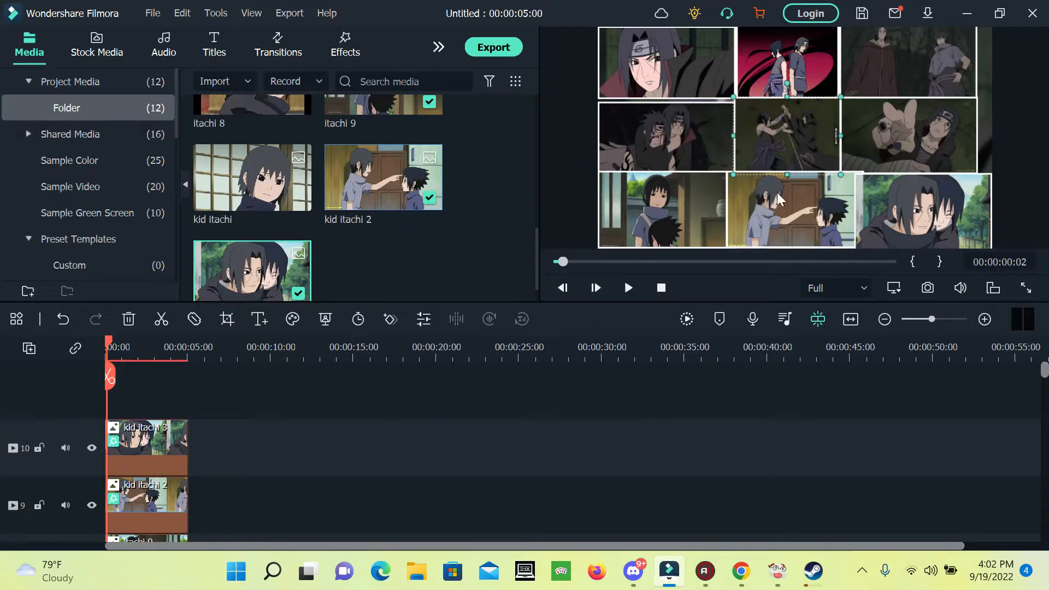
Step: Create a new 16:9 (Widescreen) project without saving the changes to the current one
click(154, 15)
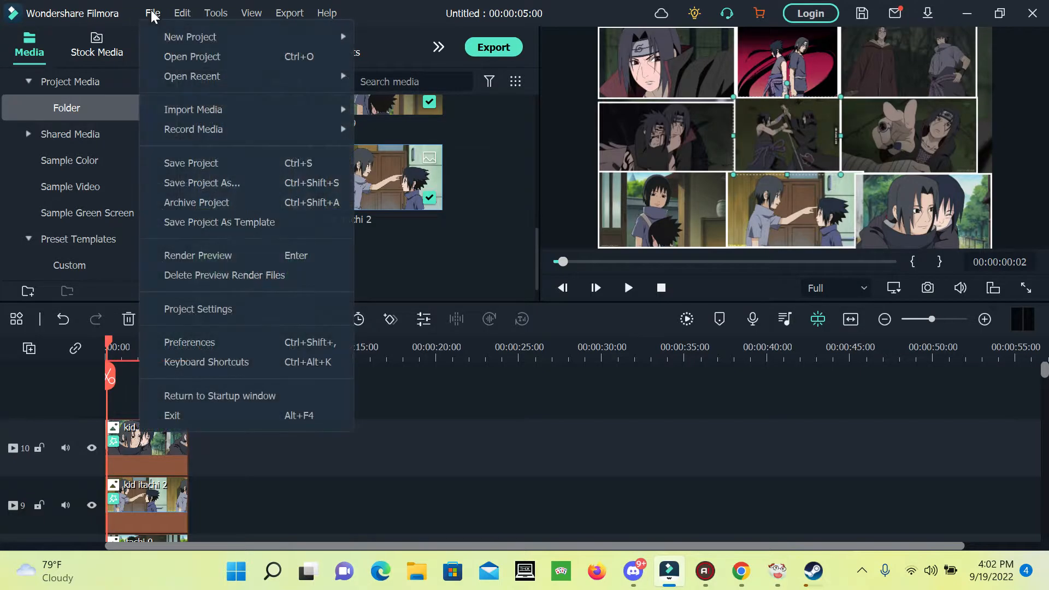
mouse_move(170, 39)
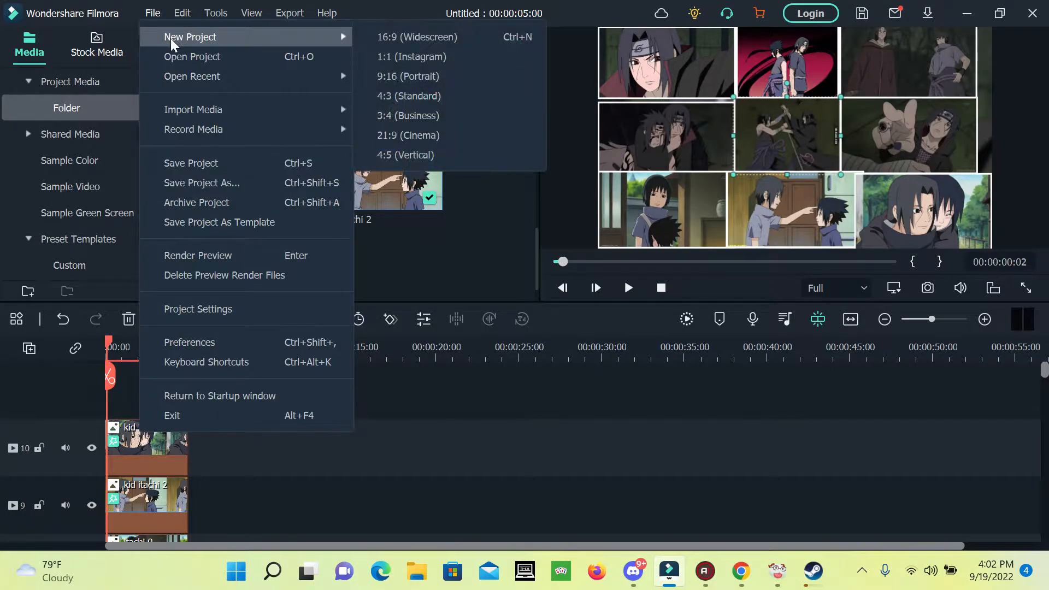
click(421, 38)
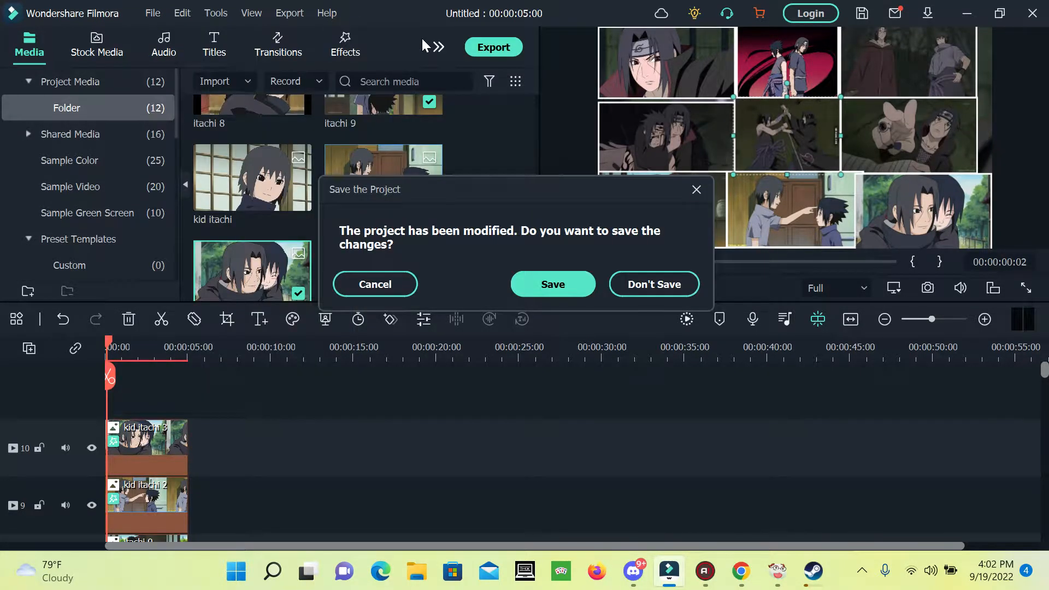
click(653, 284)
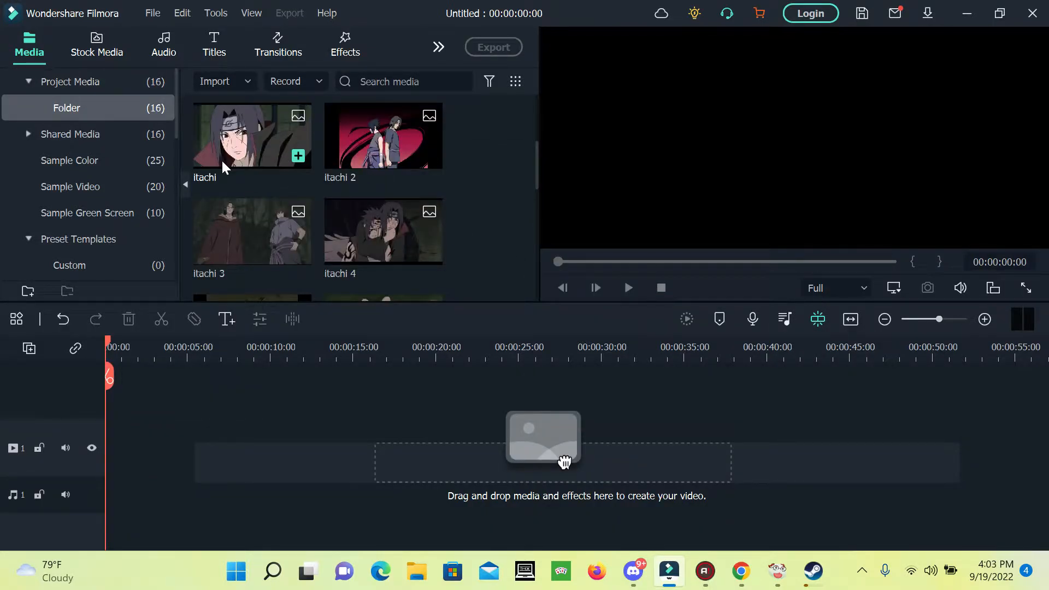
Step: Place the itachi image at the start of video track 1 and stretch it vertically to about 106% to fill the frame
drag(224, 166, 89, 465)
click(793, 183)
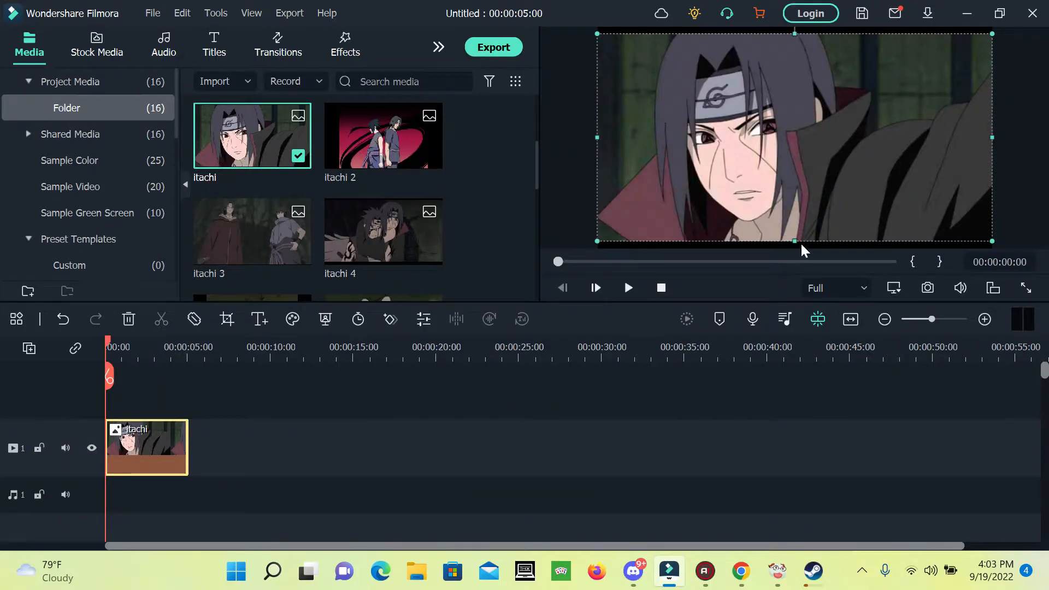
drag(795, 241, 794, 247)
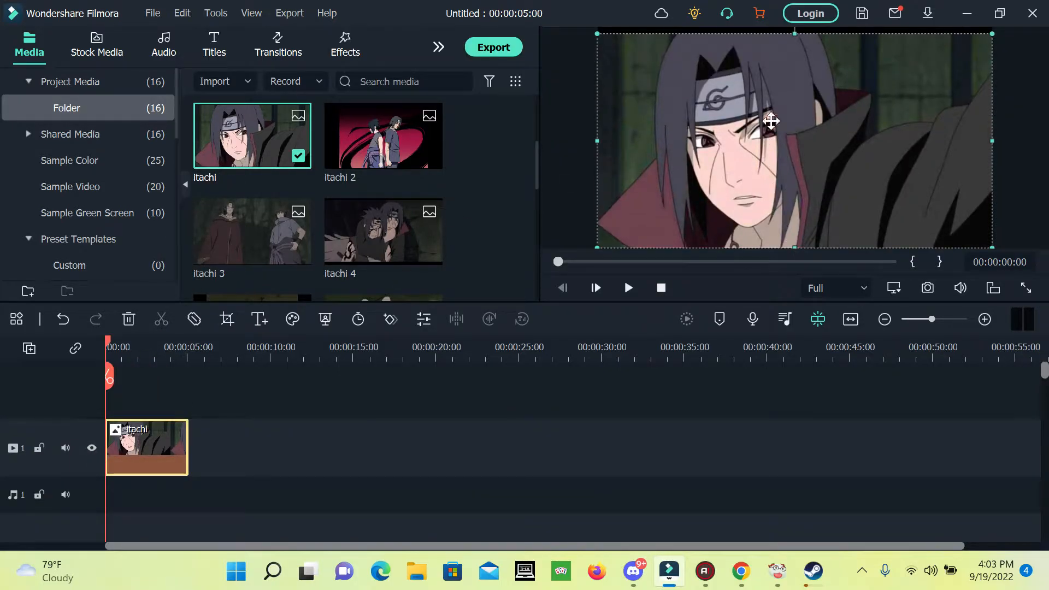
drag(794, 34, 794, 28)
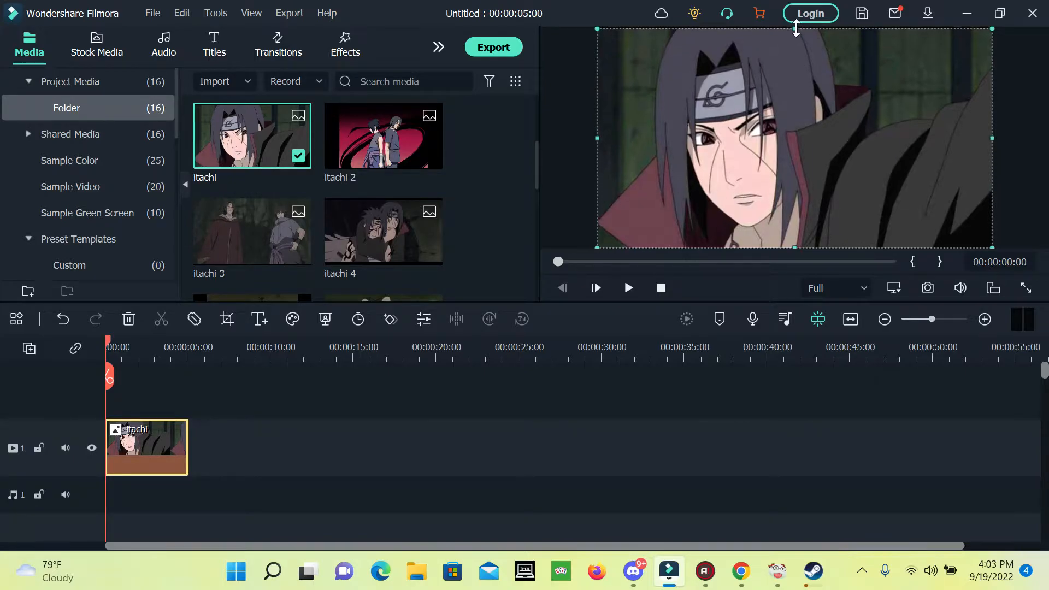
double_click(171, 437)
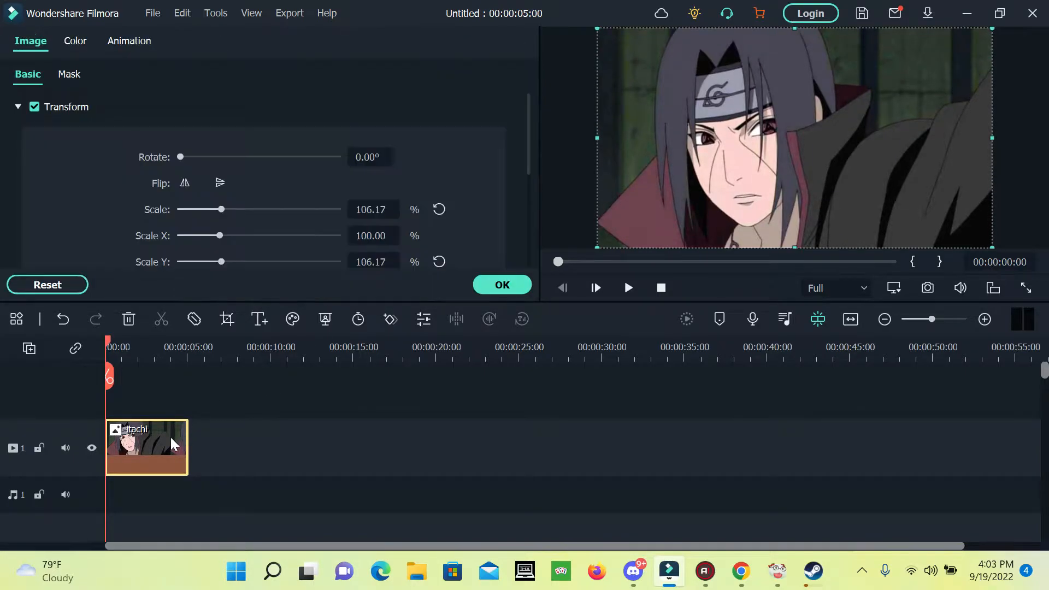
click(515, 285)
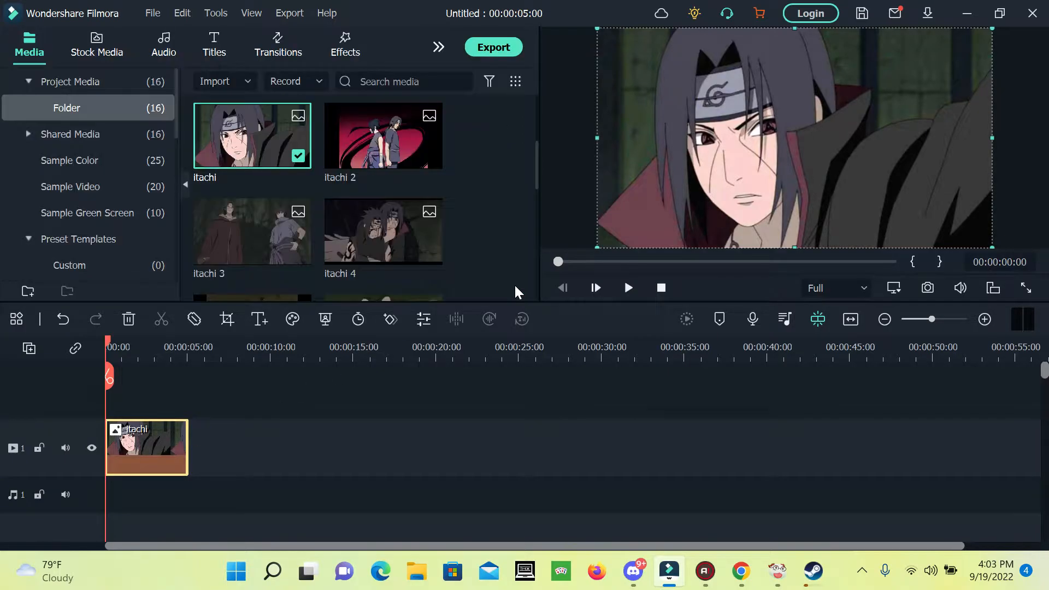
Step: Crop the itachi clip to about 781 x 410 at its original ratio, framing the face
click(229, 324)
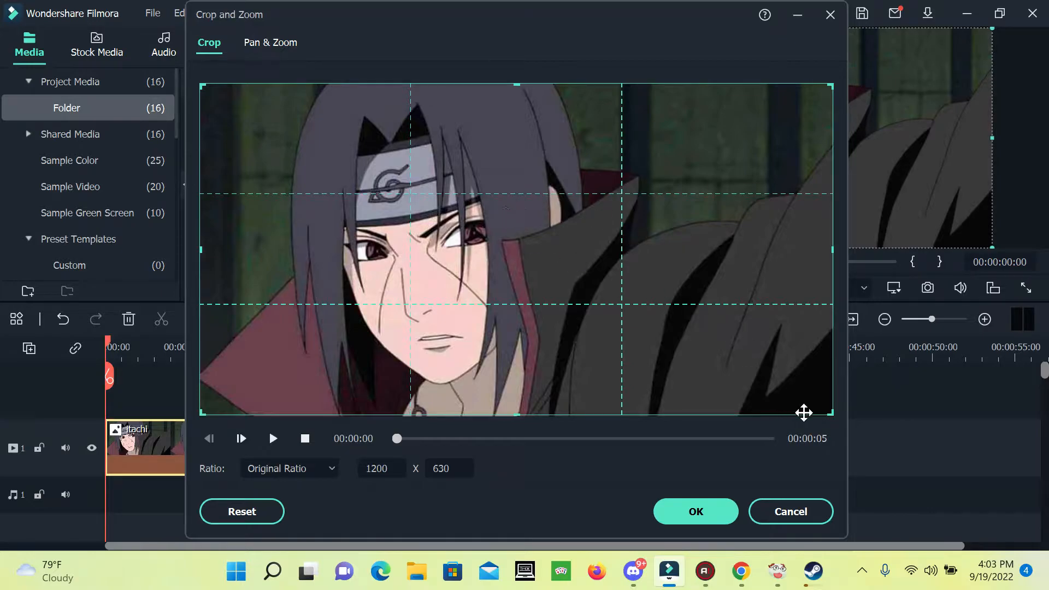
drag(830, 414, 612, 404)
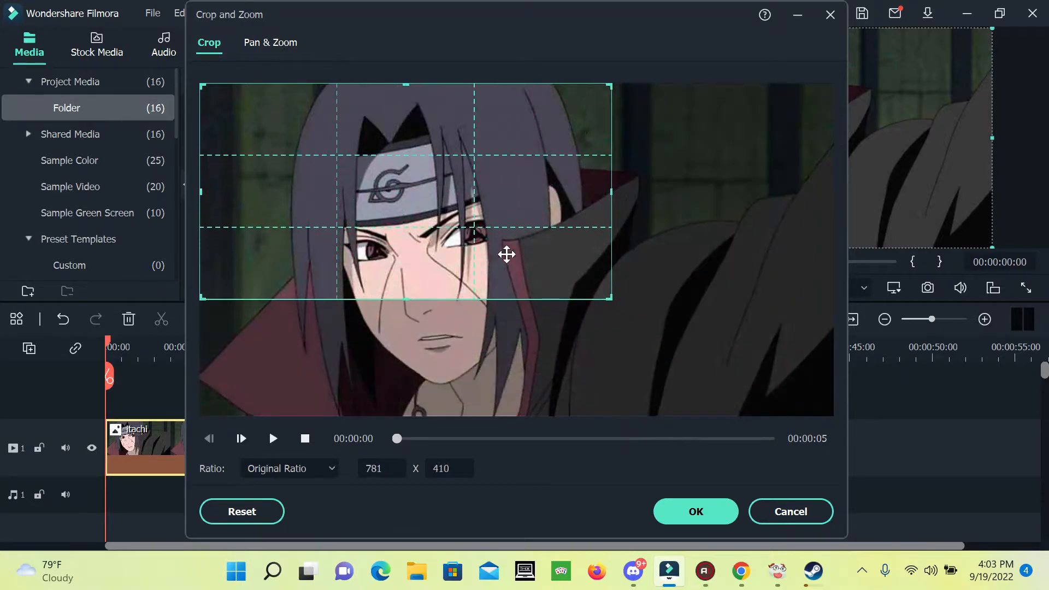
drag(515, 264, 515, 299)
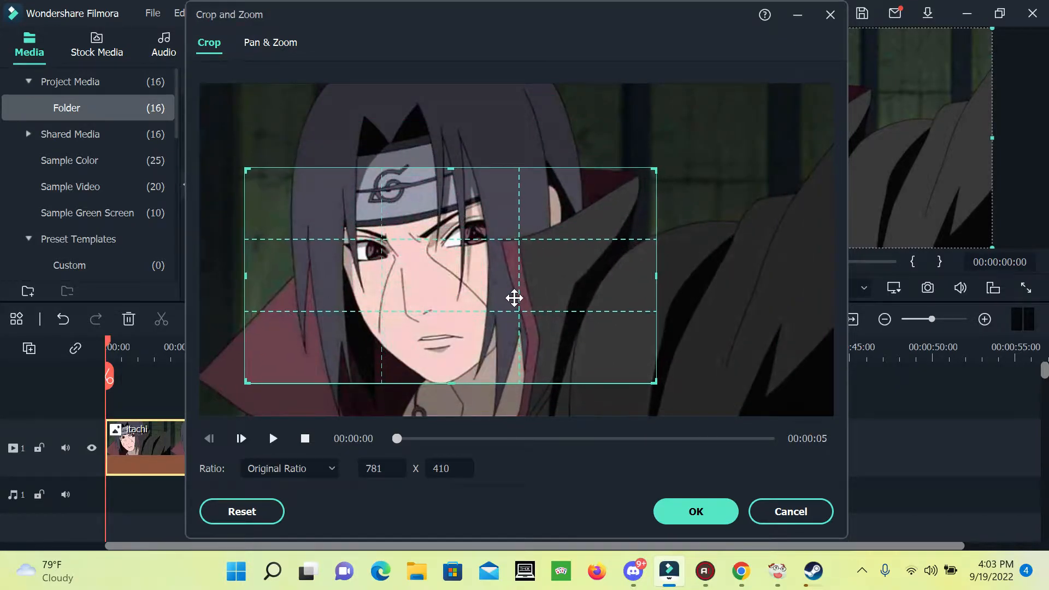
click(728, 510)
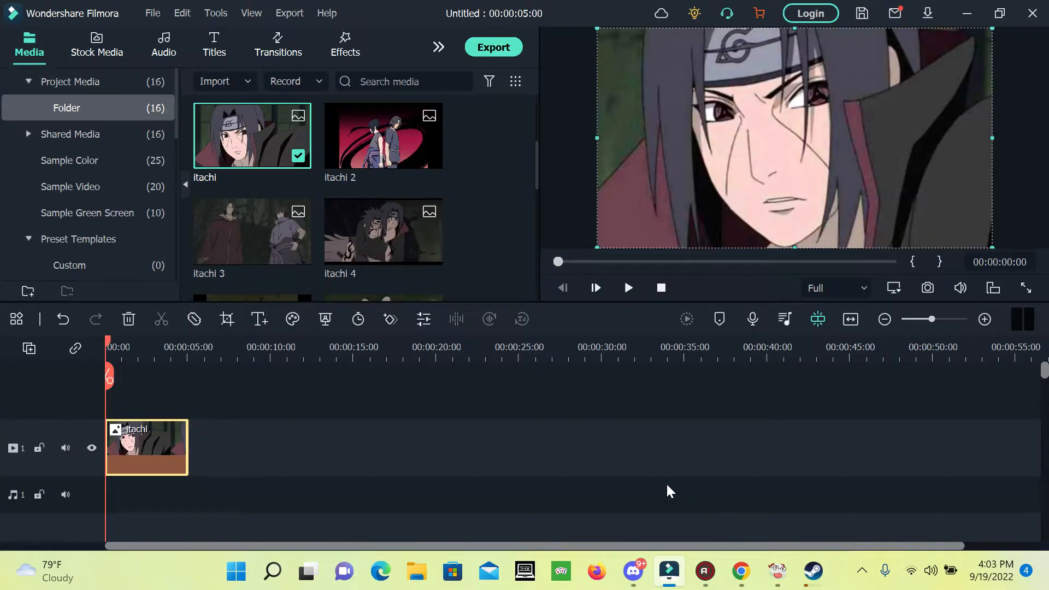
Step: Search the effects for square blur and apply Square Blur to the itachi clip
click(350, 37)
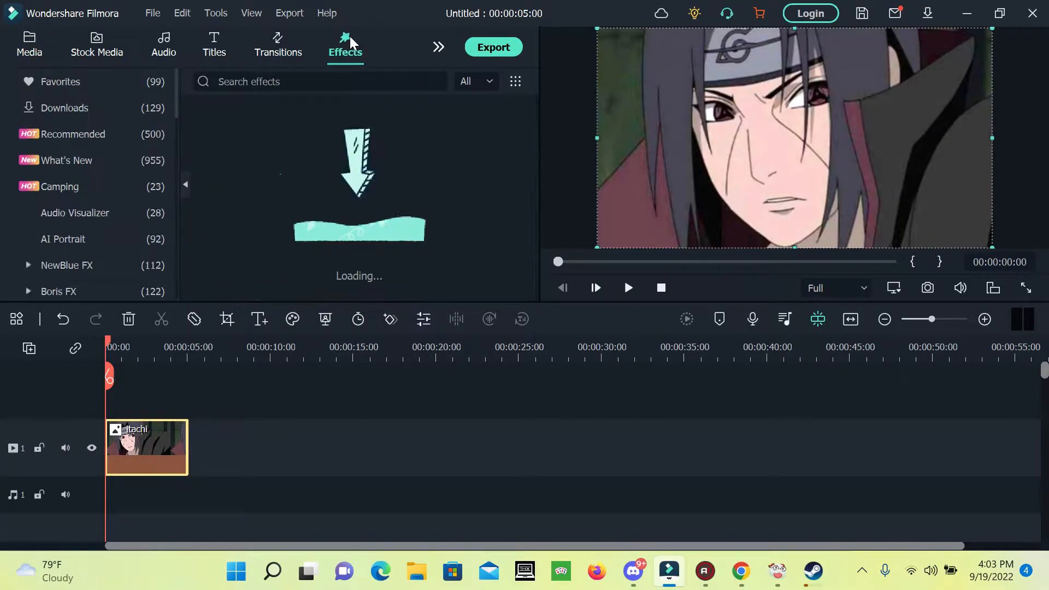
click(320, 81)
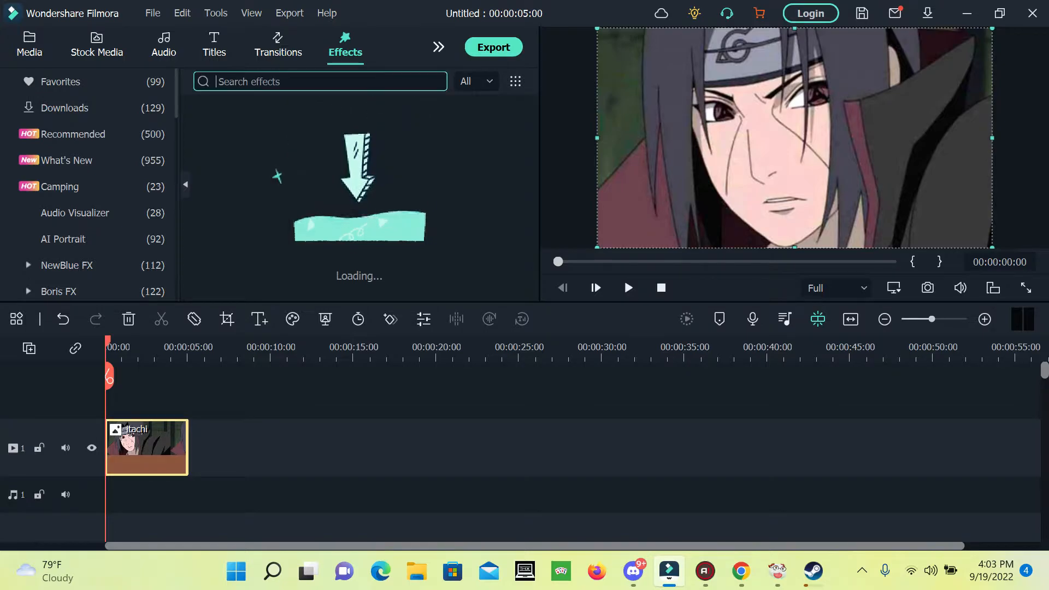
text(squ)
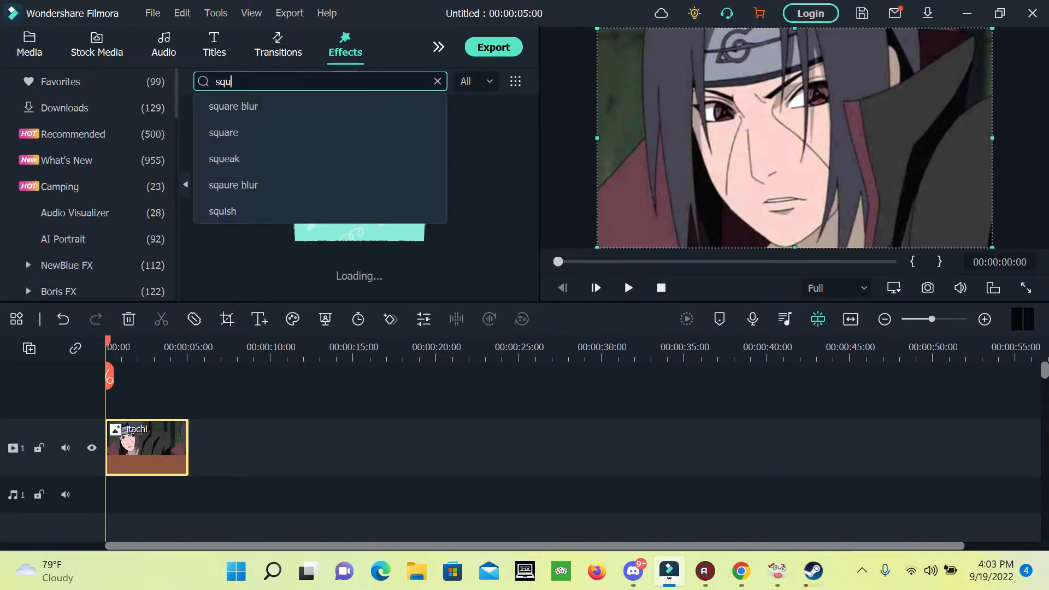
click(346, 107)
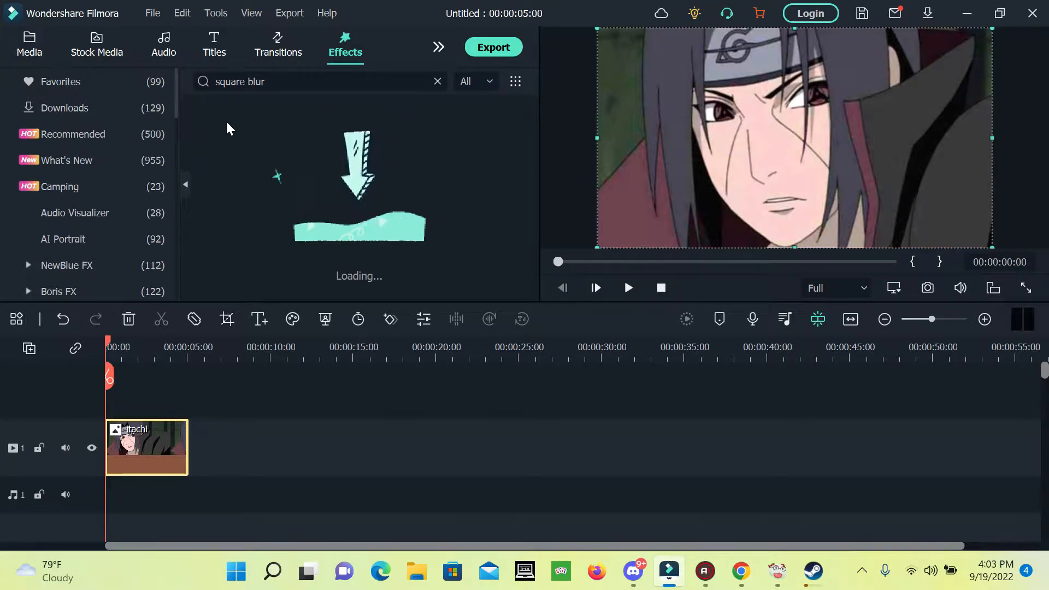
drag(256, 132, 119, 444)
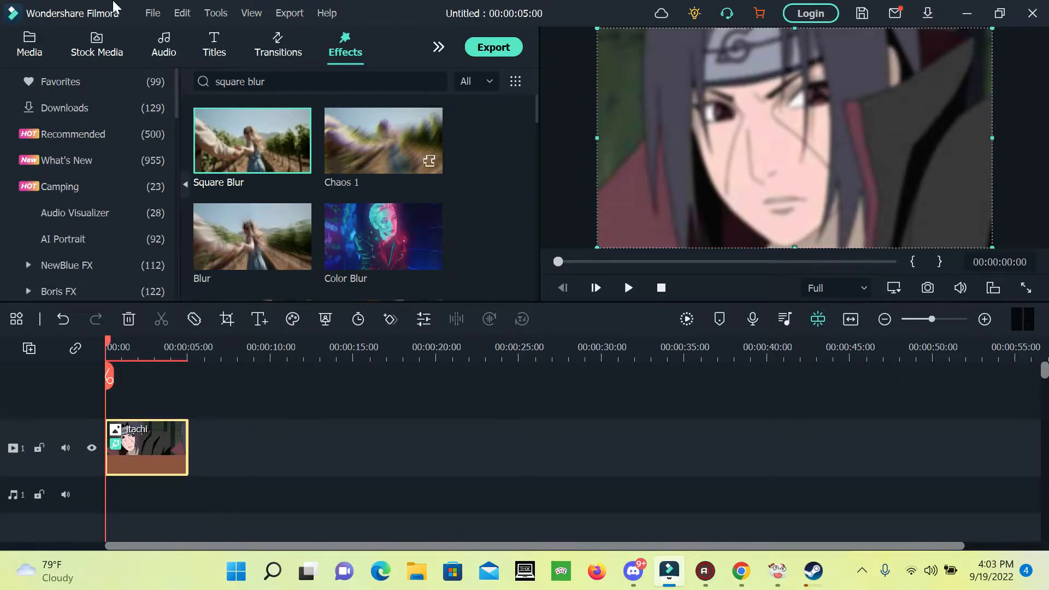
Step: Place the itachi 3 image on a new video track above the itachi clip, starting at the beginning
click(29, 37)
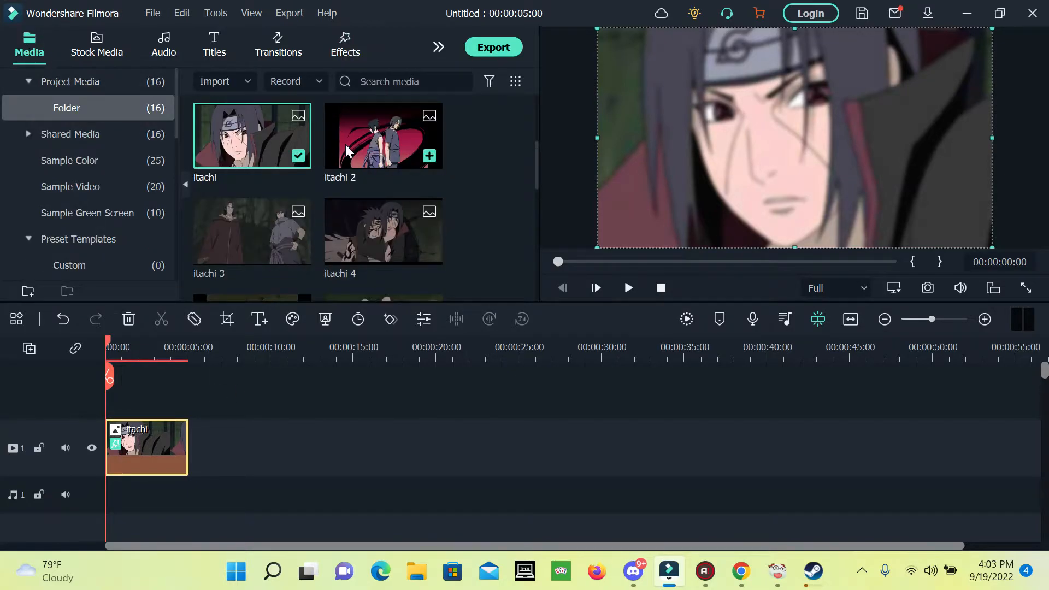
double_click(404, 156)
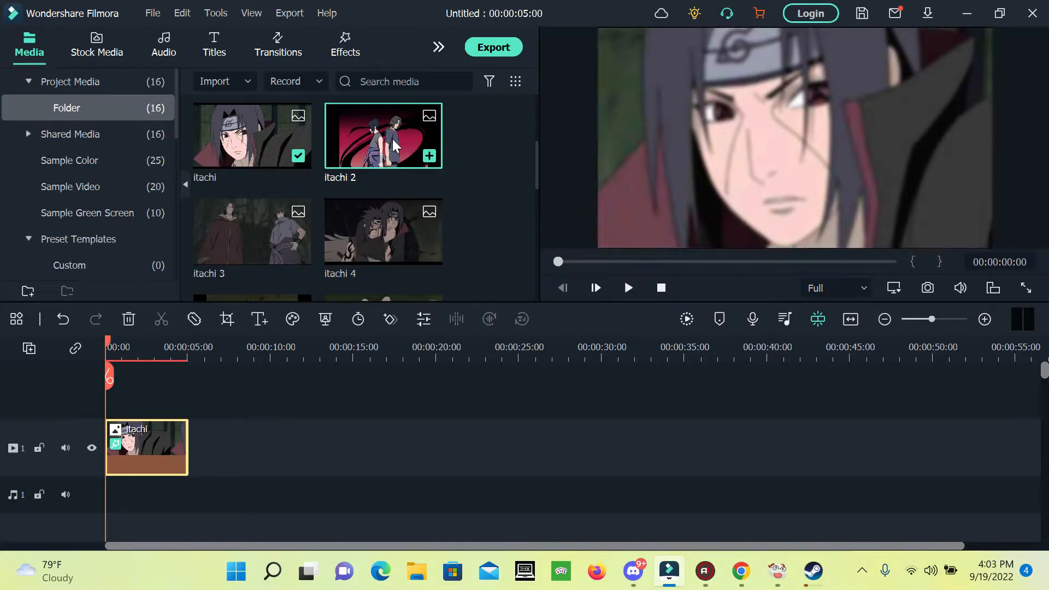
double_click(261, 235)
drag(262, 234, 109, 402)
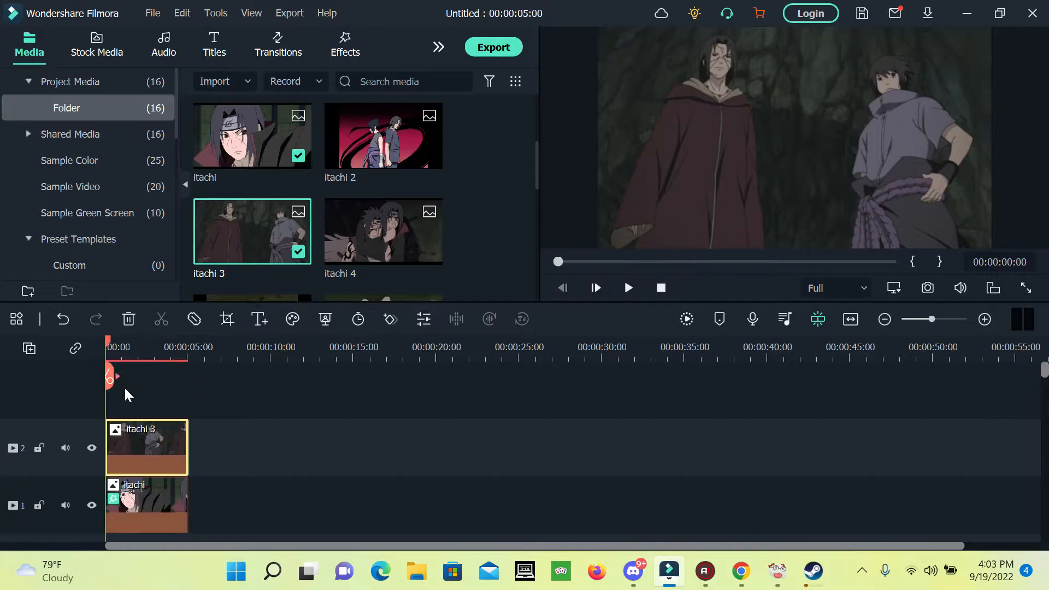
Step: Set the scale of the itachi 3 clip to 35%
double_click(137, 447)
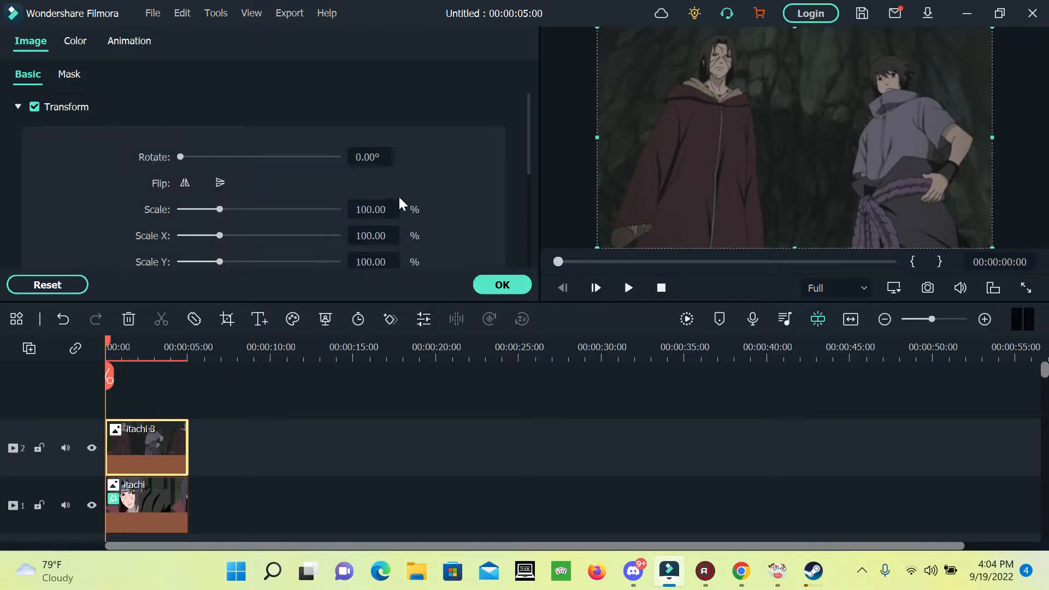
click(380, 209)
text(35)
key(Return)
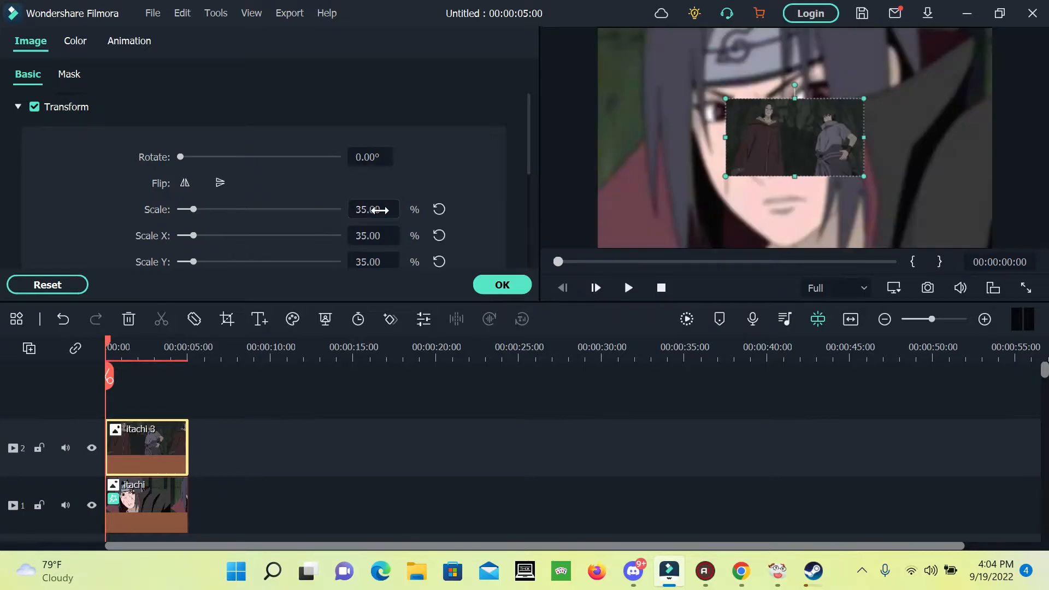
Step: Move the itachi 3 image into the upper-left corner of the frame and nudge it flush with the edges
drag(801, 136, 668, 70)
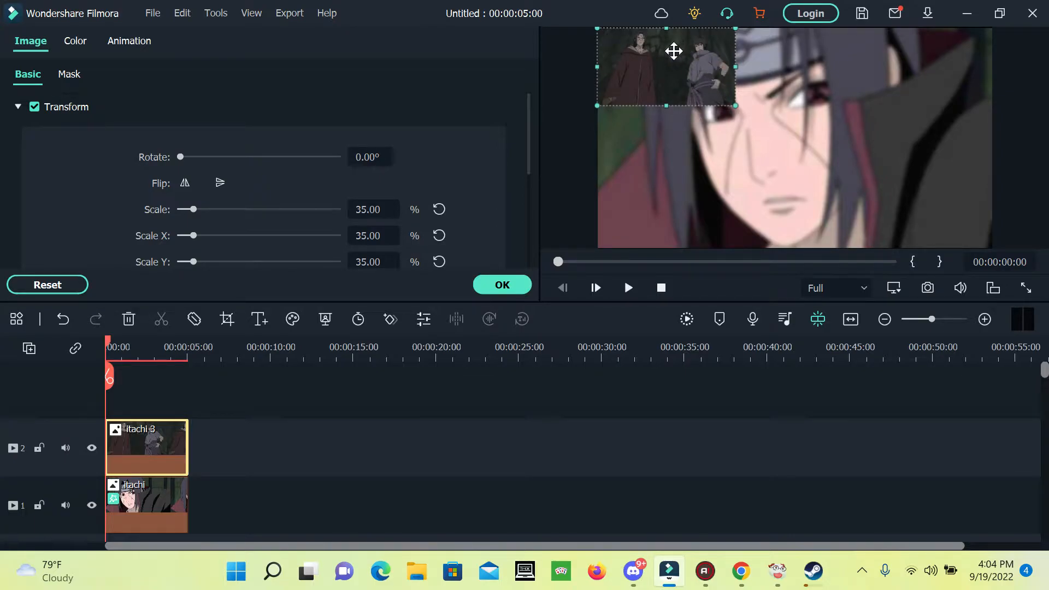
key(Right)
key(Right)
key(Right)
key(Right)
key(Down)
key(Down)
key(Down)
key(Down)
key(Left)
key(Left)
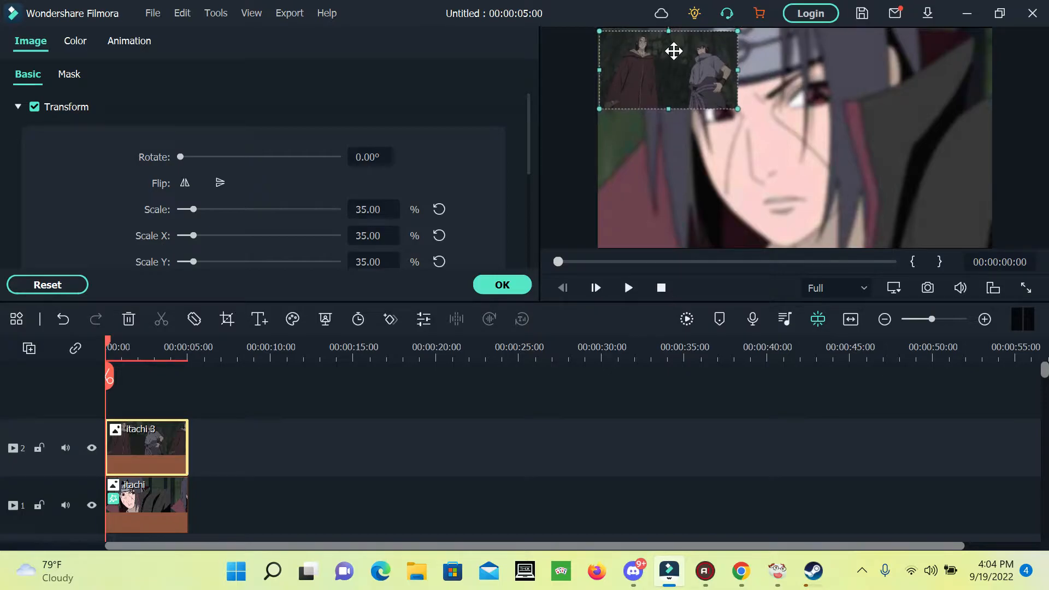
key(Up)
key(Up)
key(Up)
key(Up)
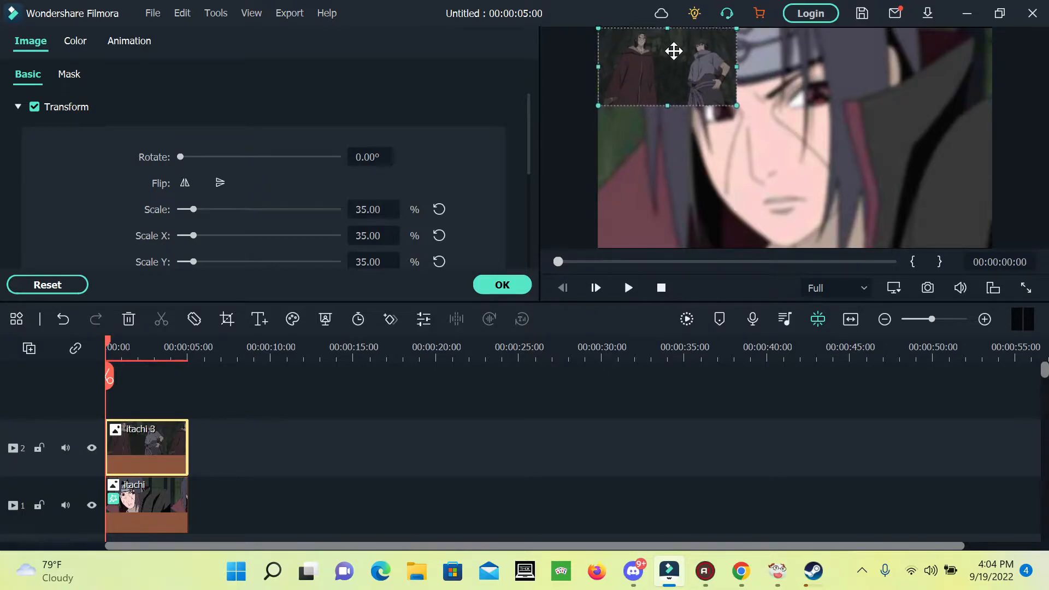
Step: Tilt the itachi 3 image counterclockwise to about 338° and fit it into the frame's upper-left corner
drag(674, 51, 749, 108)
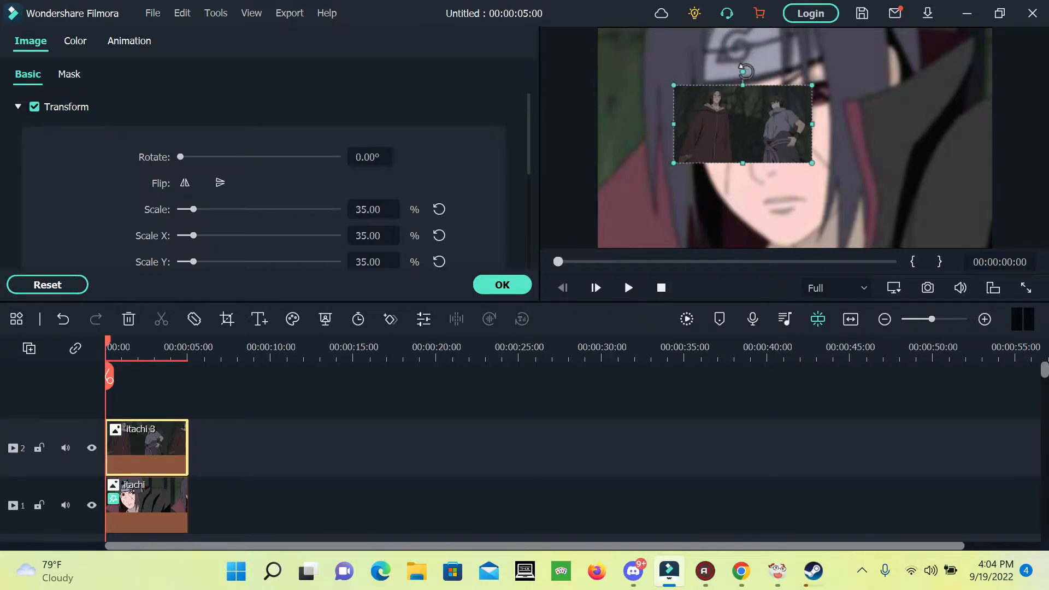
mouse_move(737, 64)
mouse_down()
mouse_move(787, 158)
mouse_move(709, 170)
mouse_move(686, 124)
mouse_move(762, 100)
mouse_move(718, 145)
mouse_move(749, 92)
mouse_move(714, 108)
mouse_move(703, 92)
mouse_move(741, 61)
mouse_up()
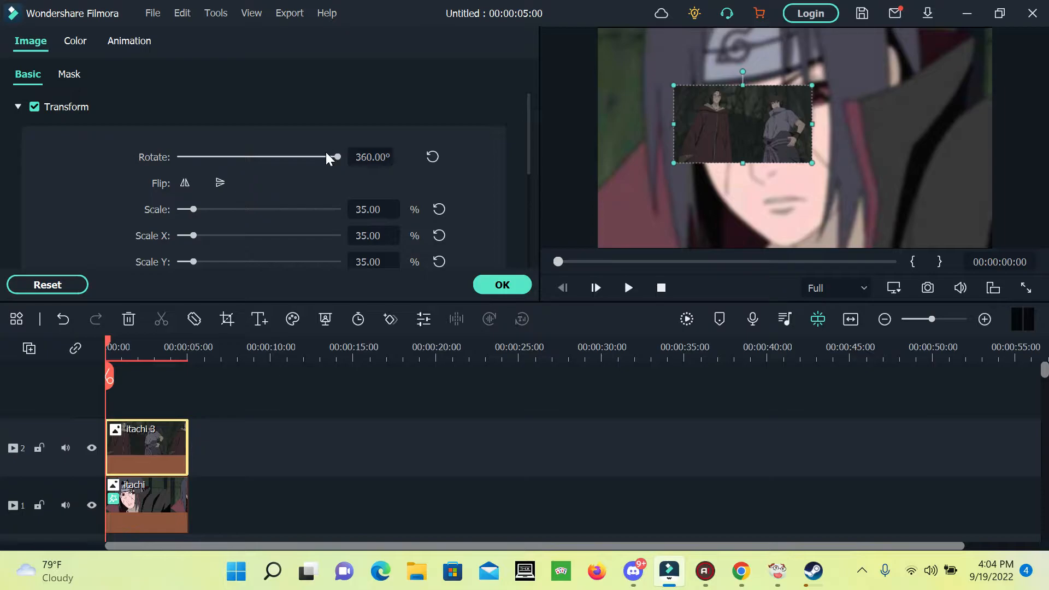
drag(336, 156, 167, 171)
drag(743, 71, 688, 62)
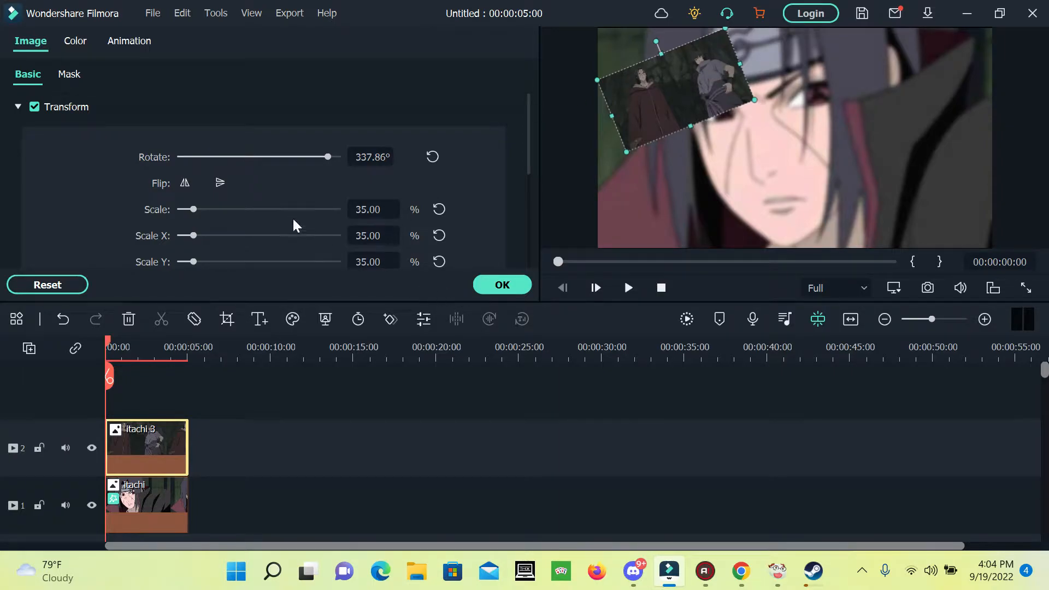
click(499, 285)
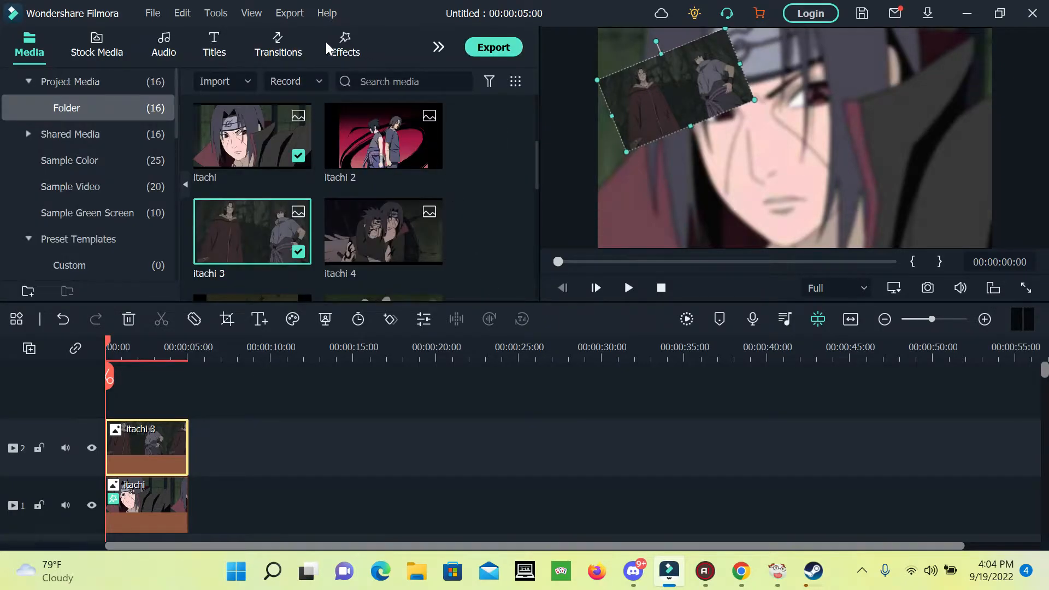
Step: Search the effects for border, apply Border to the itachi 3 clip, and return to the project media
click(345, 45)
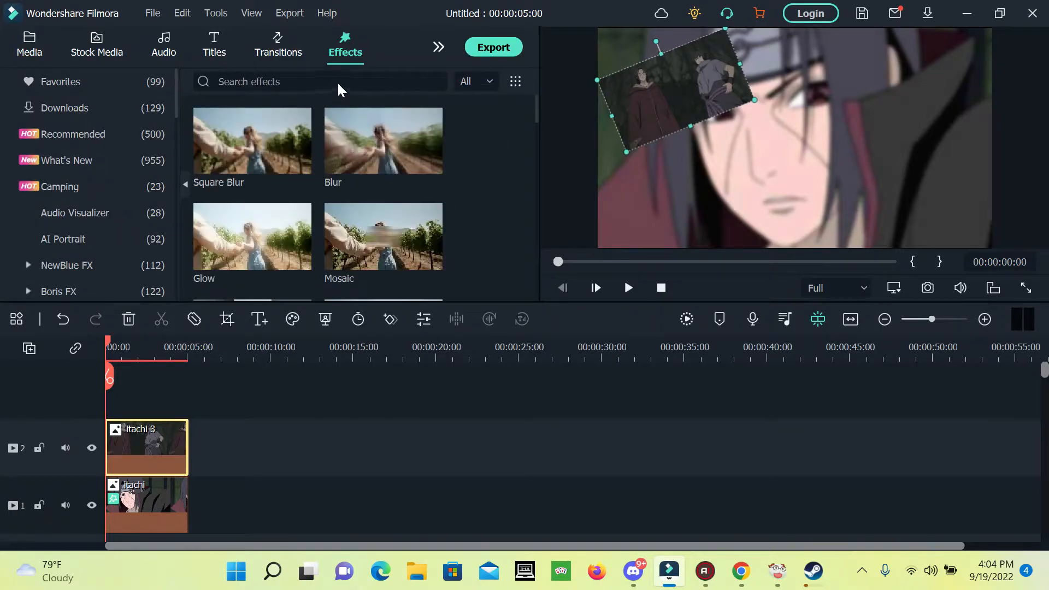
click(341, 81)
text(border)
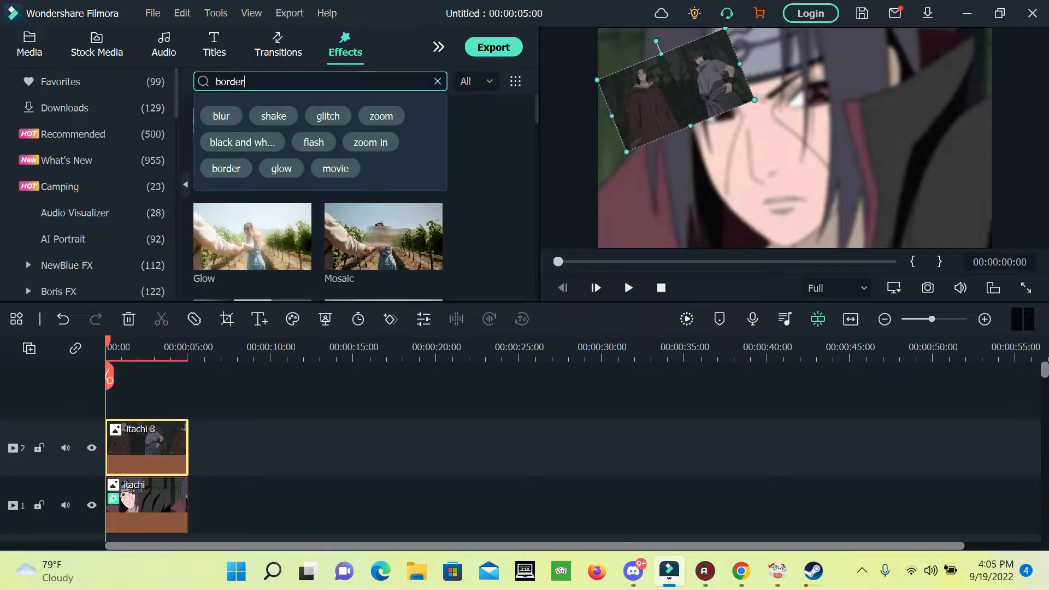
key(Return)
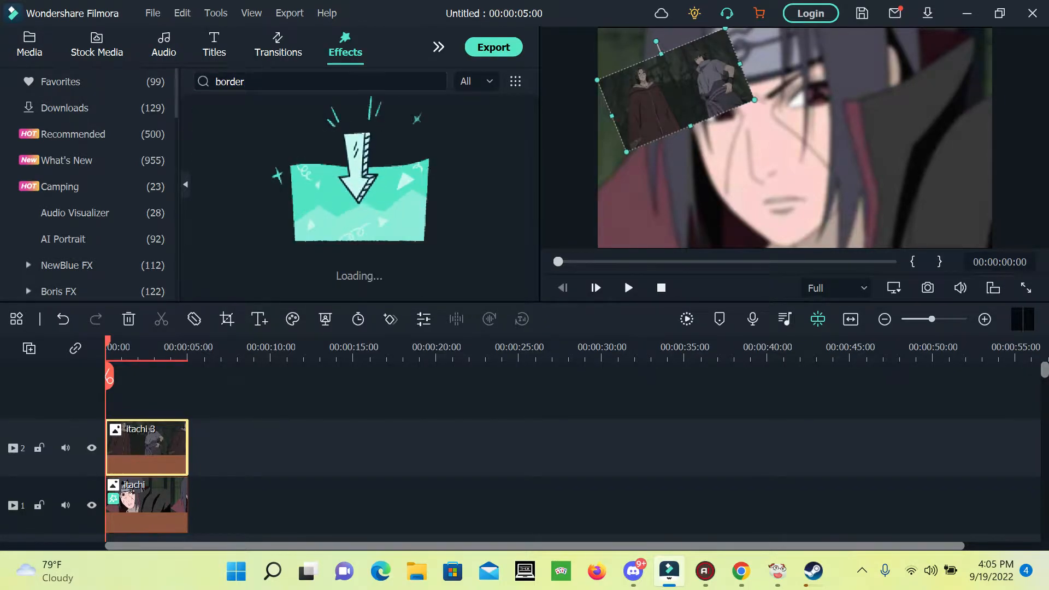
drag(269, 137, 124, 426)
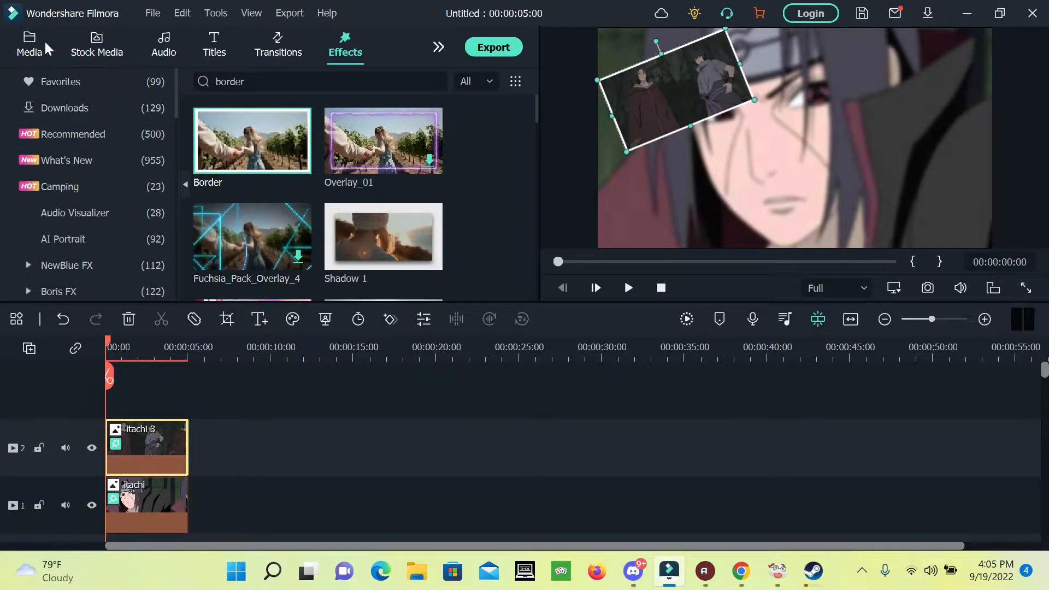
click(22, 45)
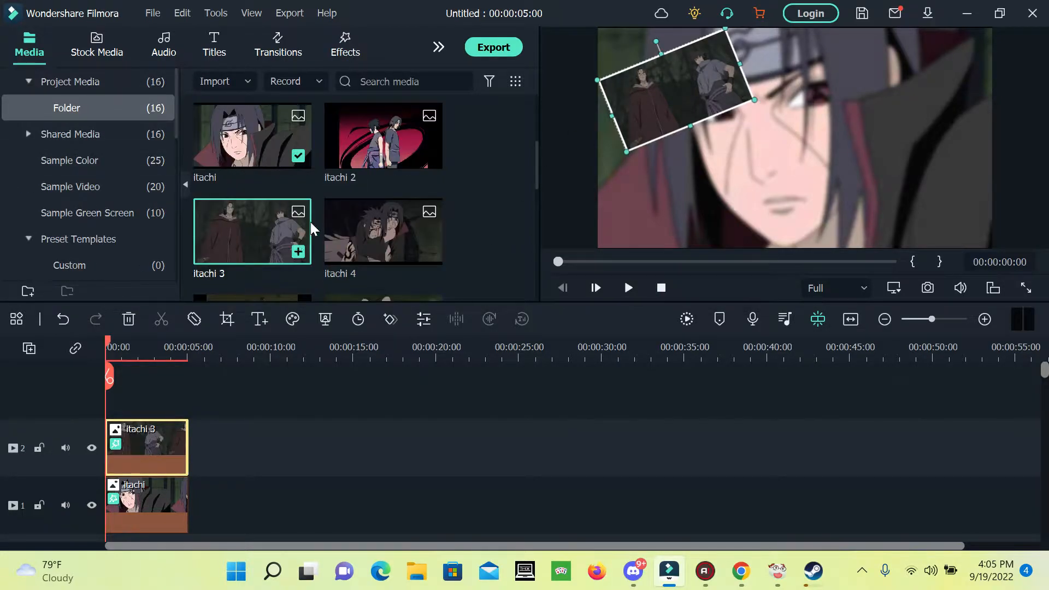
Step: Add itachi 6 on a new track above itachi 3 and paste itachi 3's copied effects onto it
drag(457, 216, 536, 200)
drag(367, 188, 91, 383)
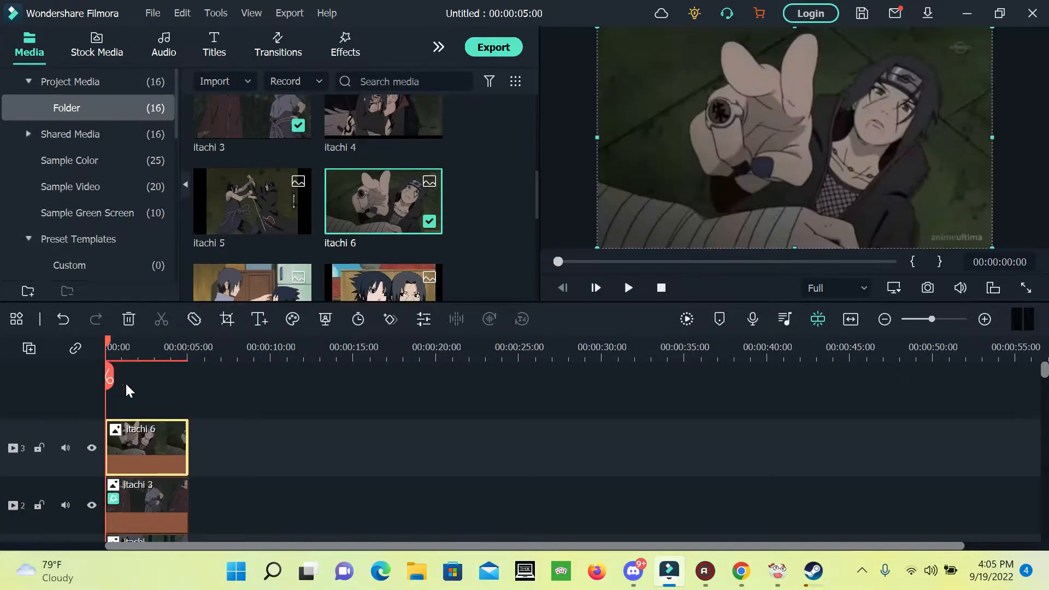
right_click(143, 494)
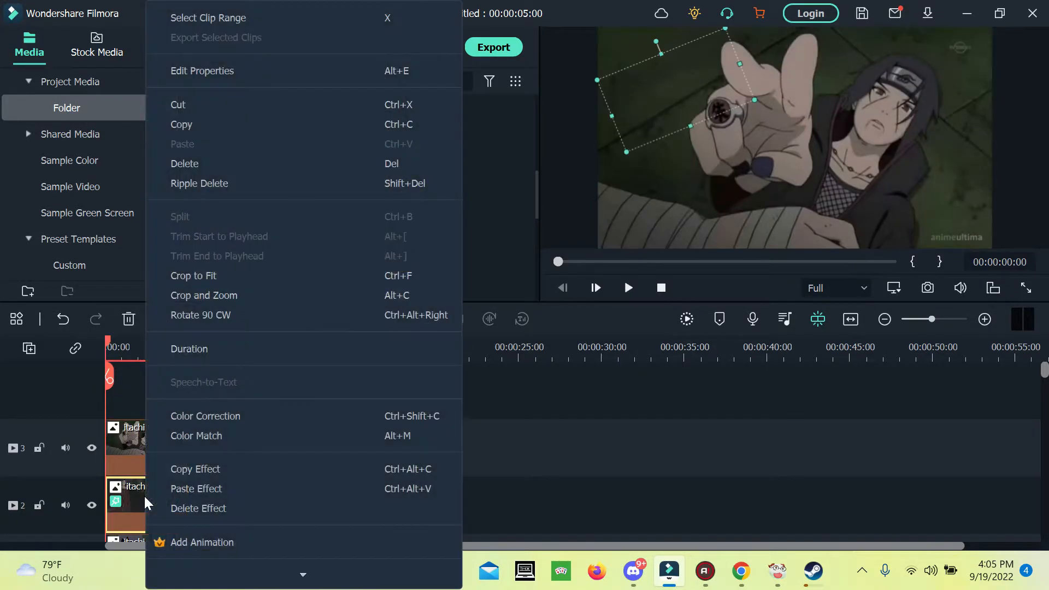
click(212, 465)
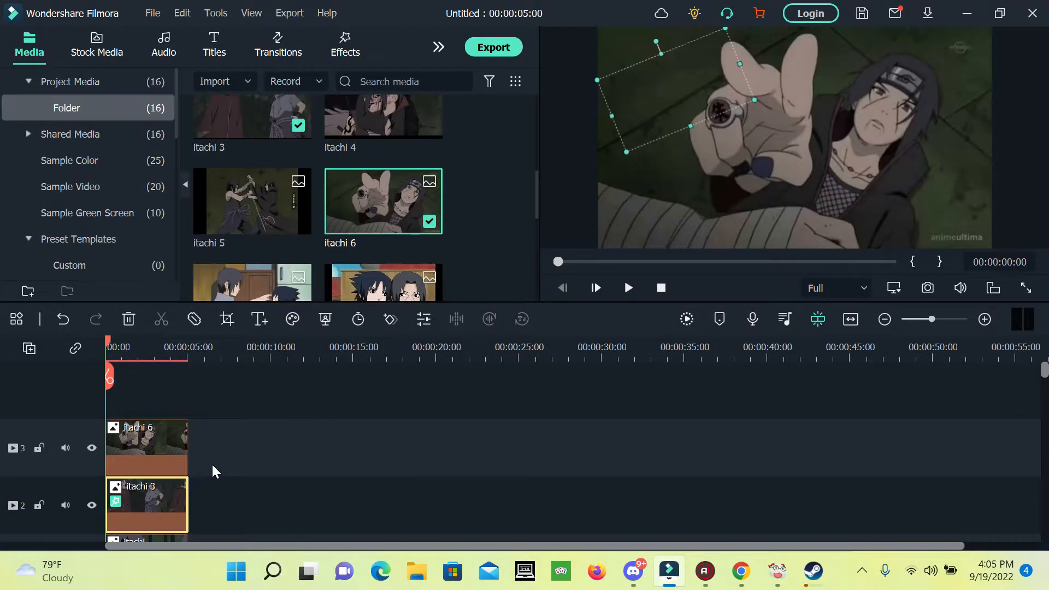
right_click(147, 447)
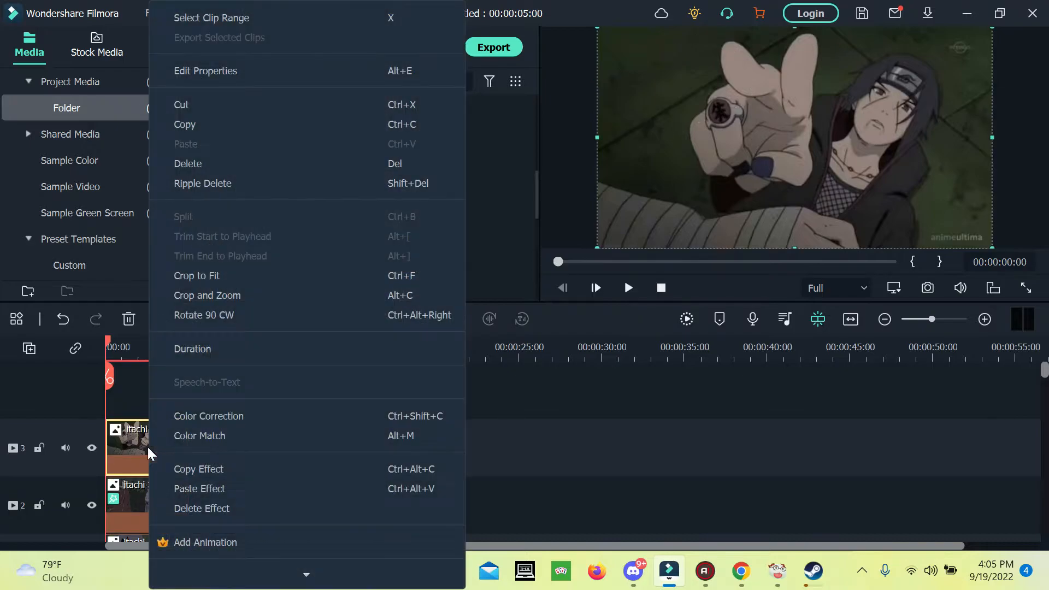
click(218, 488)
Step: Move the itachi 6 image to the frame's upper-right corner and rotate it to about 41°
drag(714, 84, 928, 79)
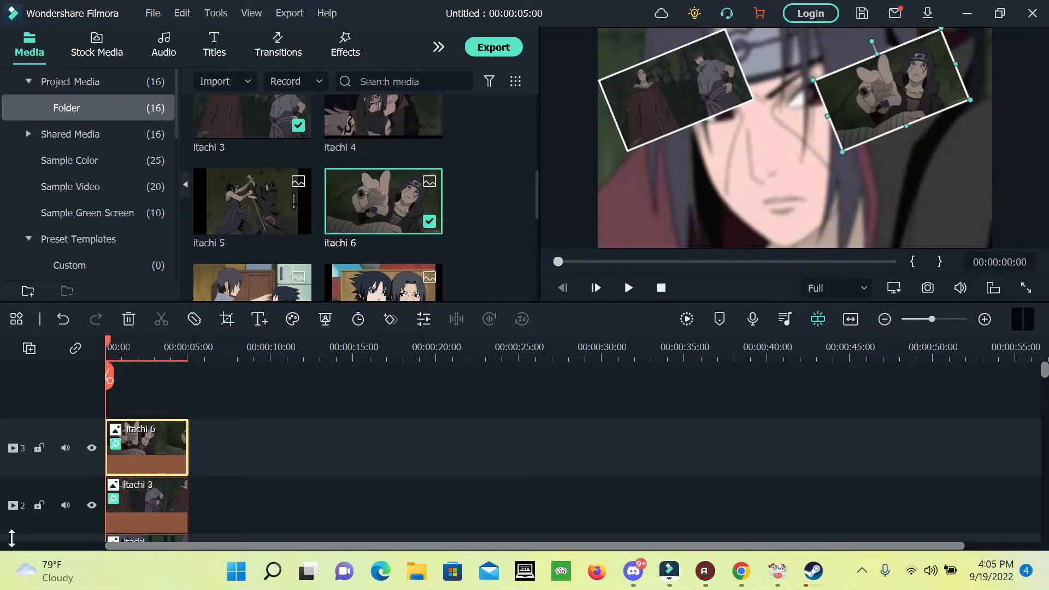
double_click(148, 449)
click(219, 183)
click(184, 181)
click(184, 181)
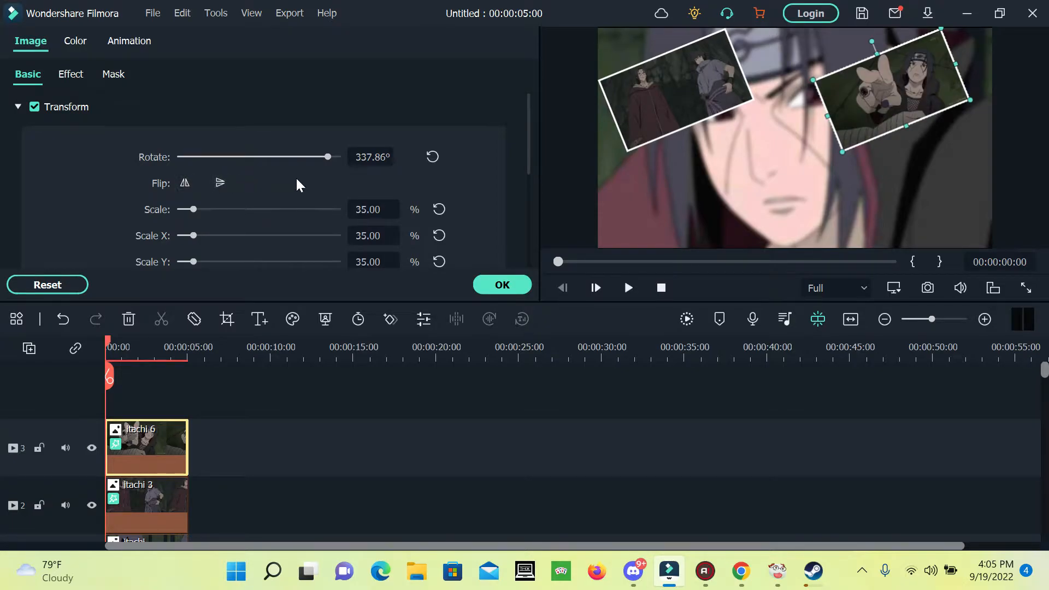
drag(327, 157, 201, 191)
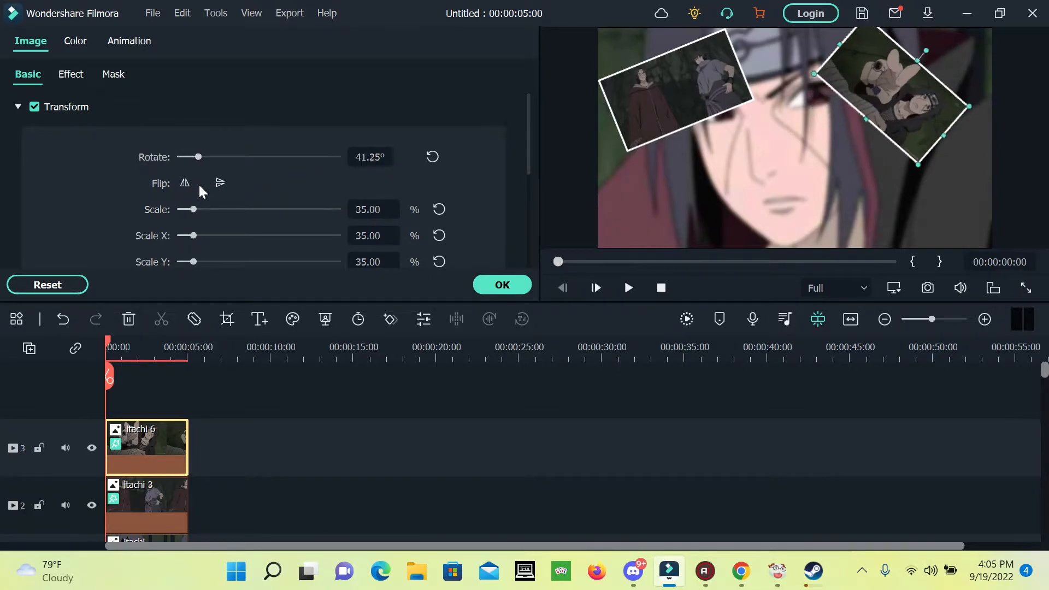
click(497, 285)
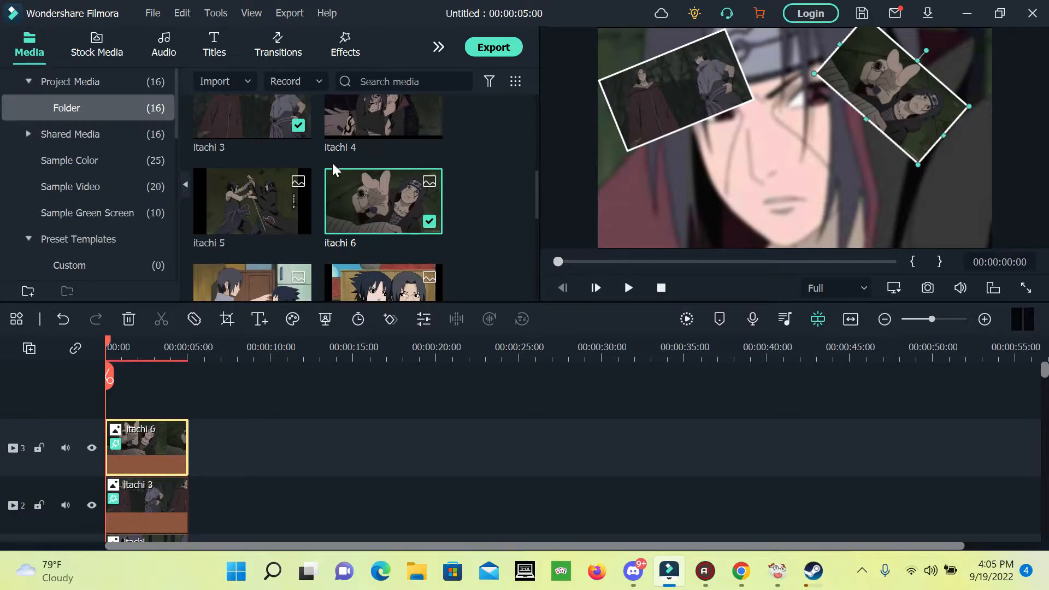
Step: Preview the itachi 5 image from the project media
click(264, 247)
drag(316, 227, 507, 231)
click(494, 232)
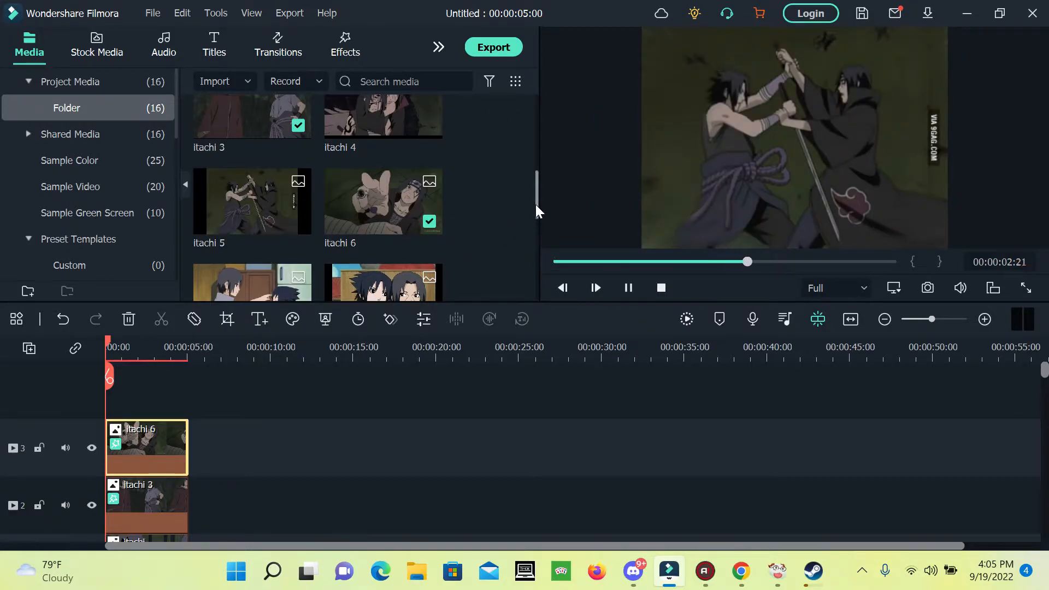
Step: Layer itachi 7 on a new top track with the copied effects pasted, and move it to the frame's lower-left area
drag(535, 202, 535, 222)
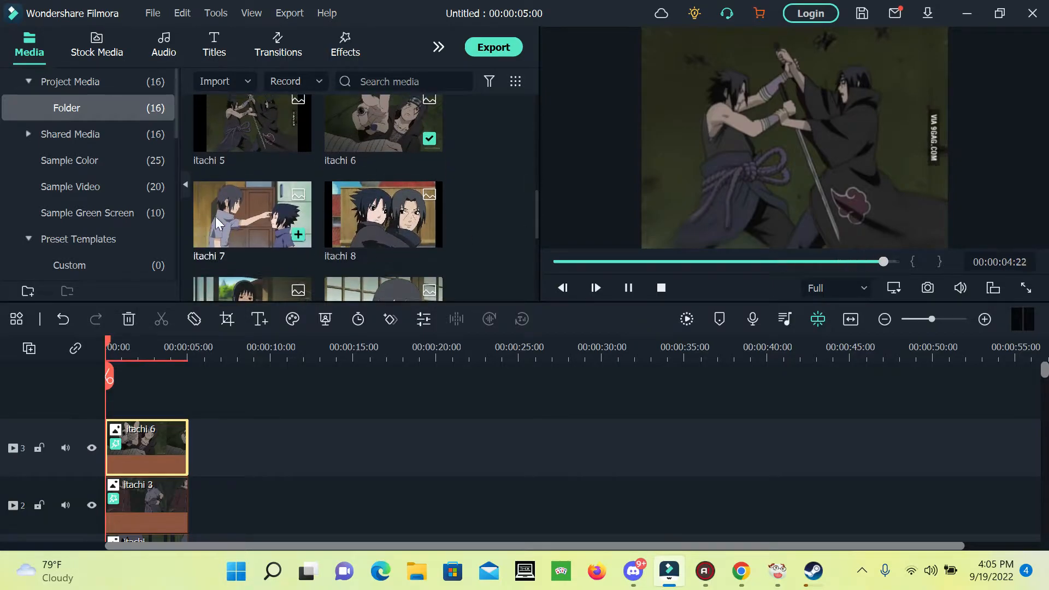
drag(226, 213, 74, 372)
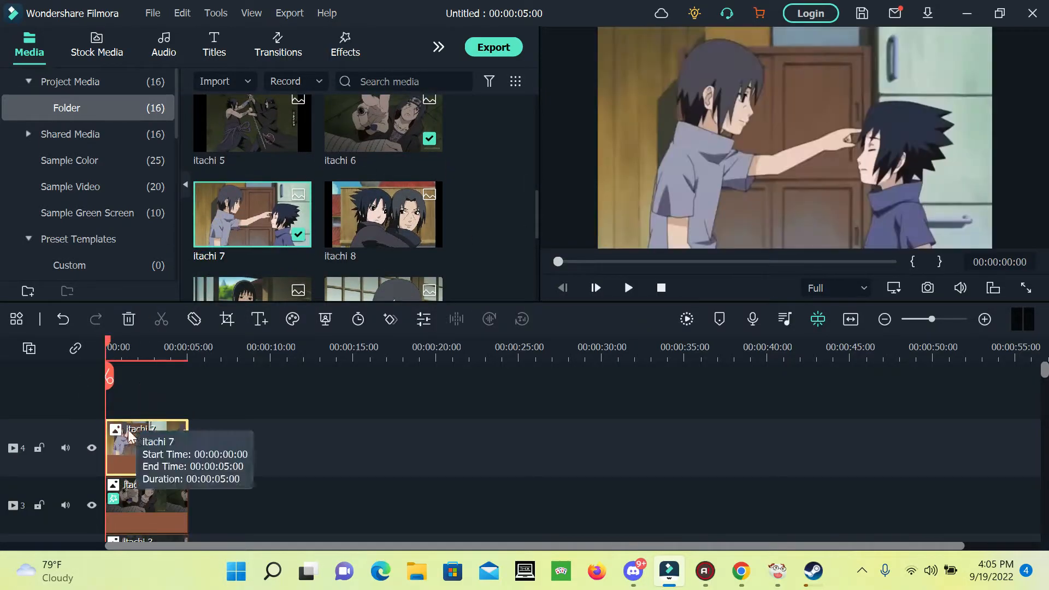
right_click(148, 442)
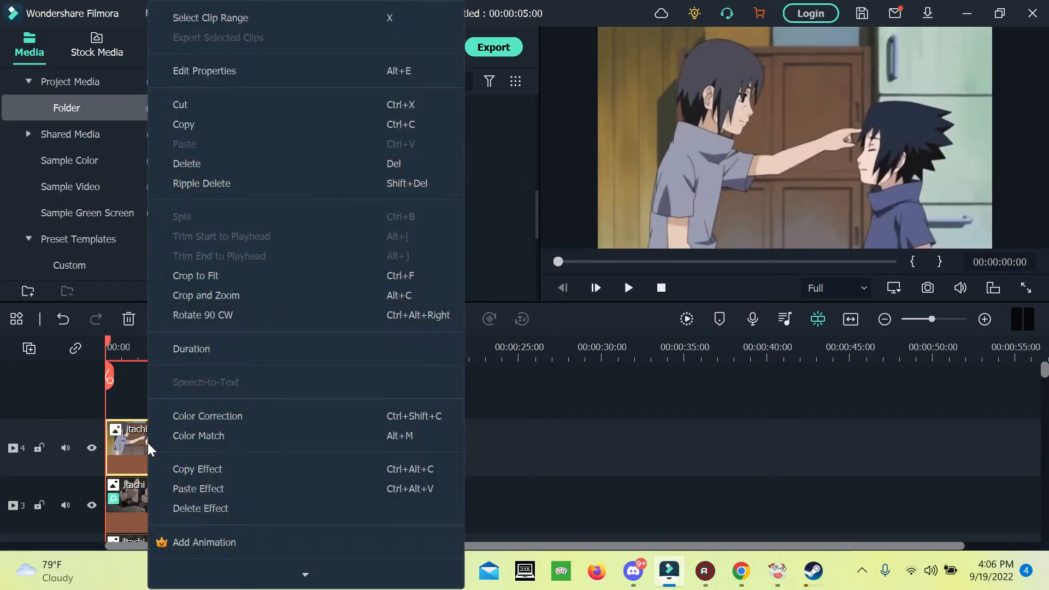
click(224, 481)
click(677, 91)
drag(676, 91, 705, 199)
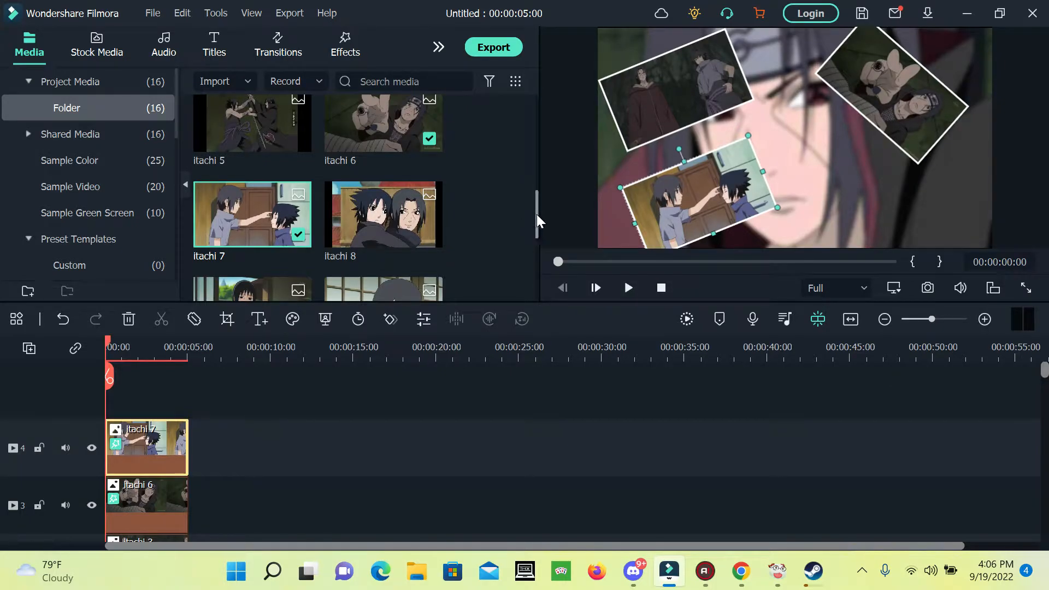
Step: Layer kid itachi 3 on a new top track with the copied effects pasted, and move it to the frame's lower-right area
drag(537, 214, 536, 273)
drag(354, 172, 126, 382)
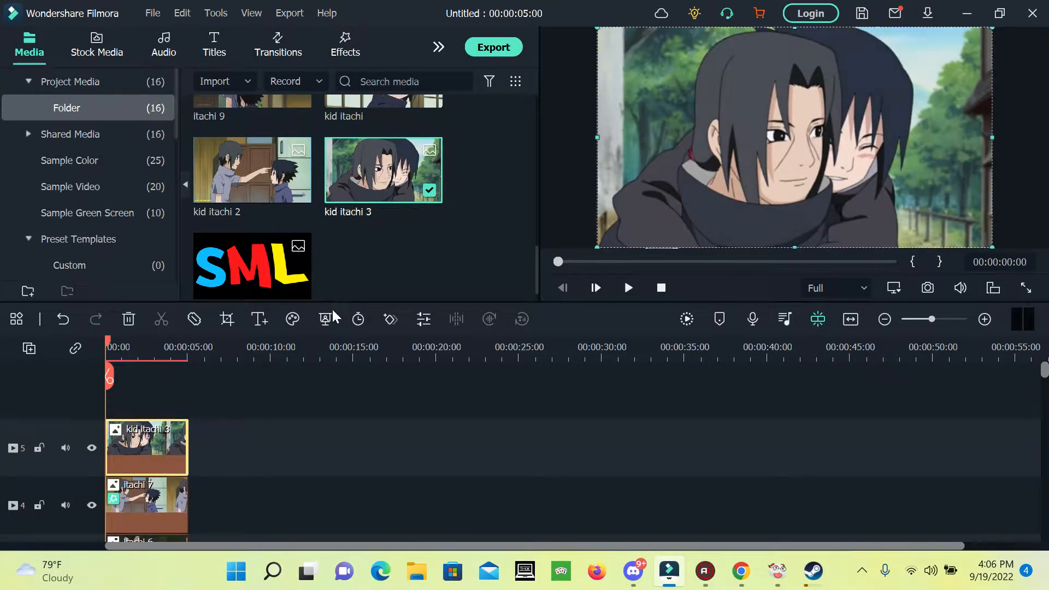
right_click(153, 451)
click(173, 488)
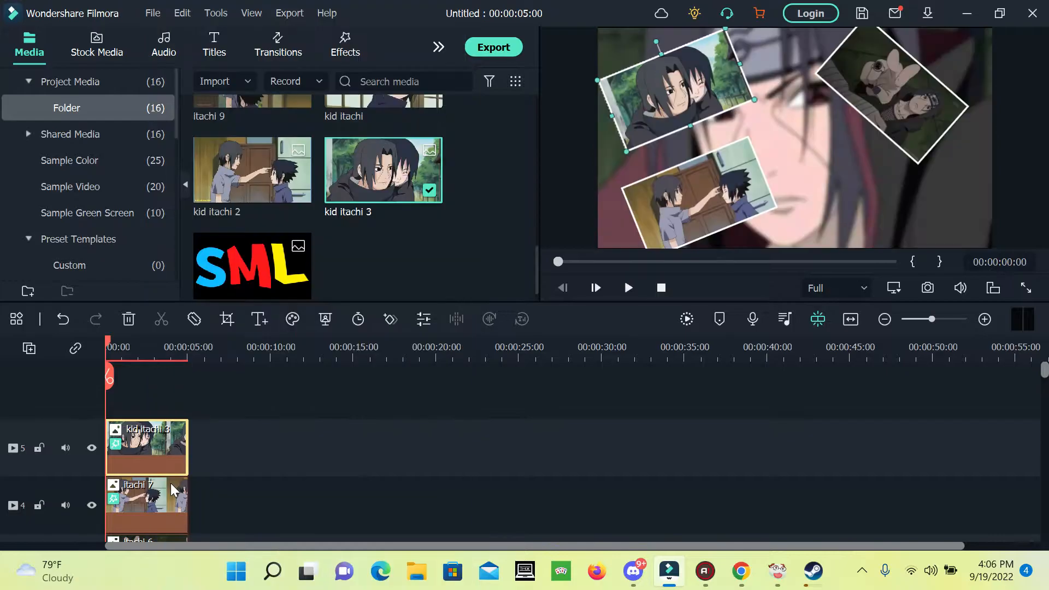
drag(702, 73, 892, 169)
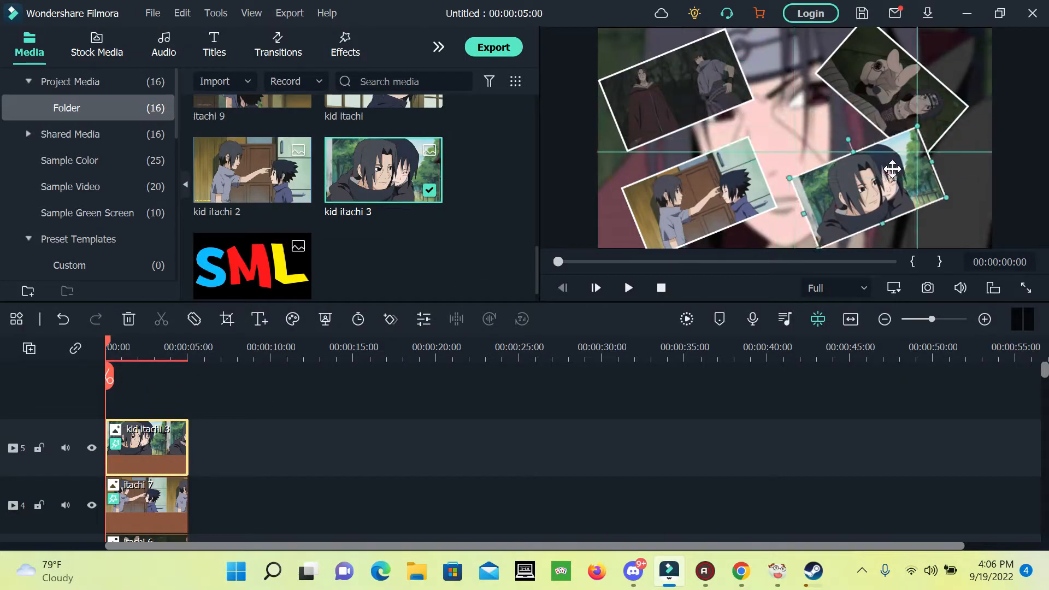
Step: Rotate the kid itachi 3 image clockwise to about 32°
double_click(146, 444)
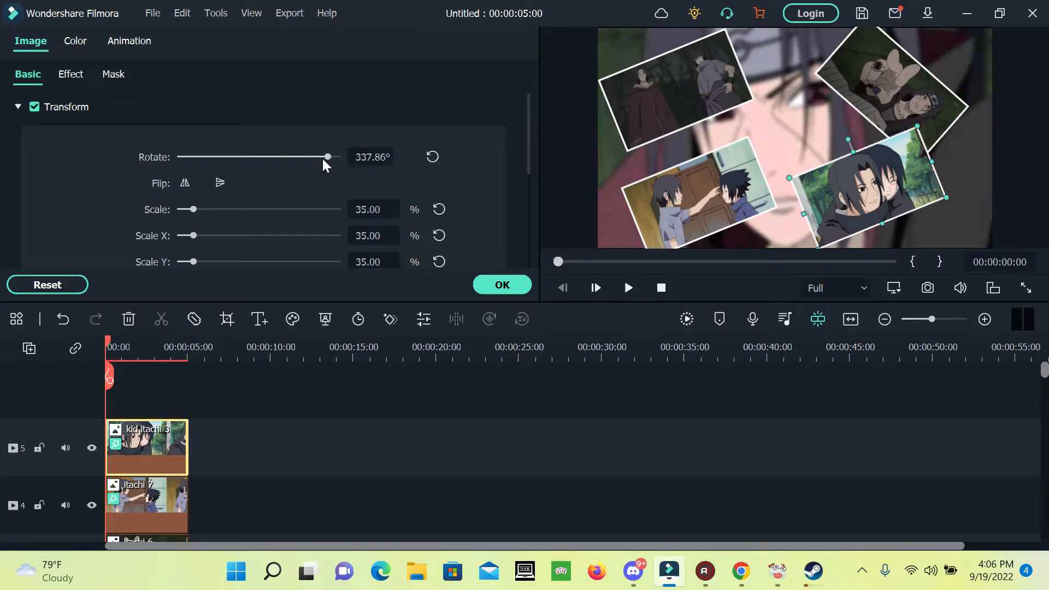
drag(323, 160, 194, 159)
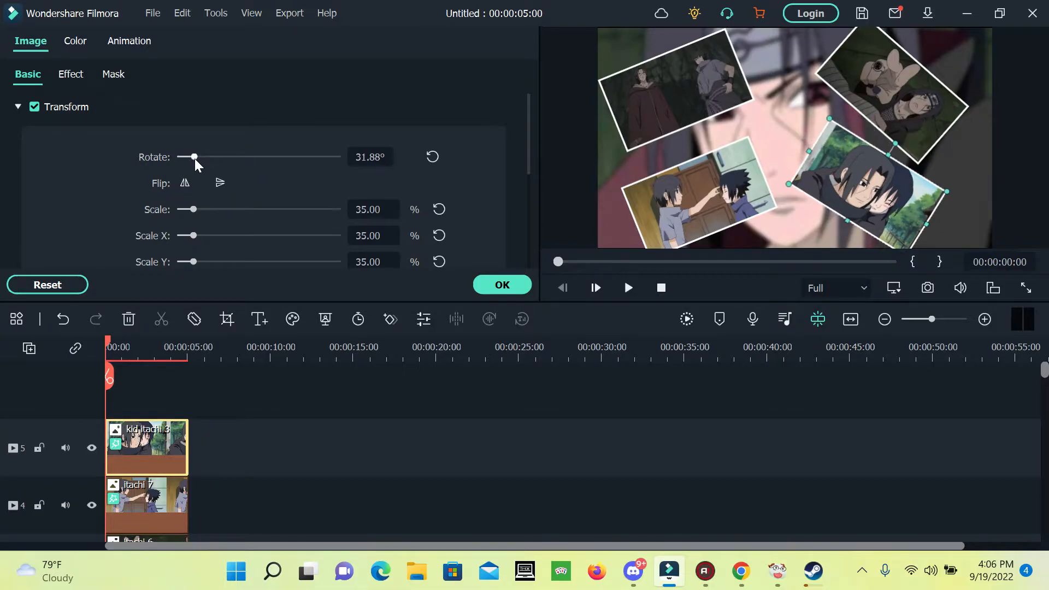
click(500, 295)
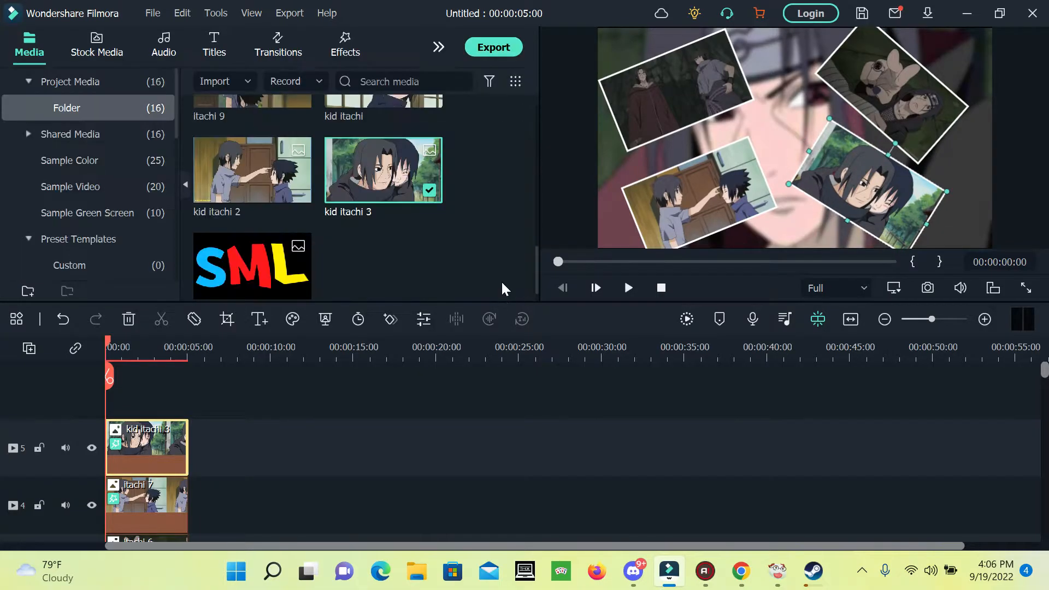
drag(270, 178, 254, 205)
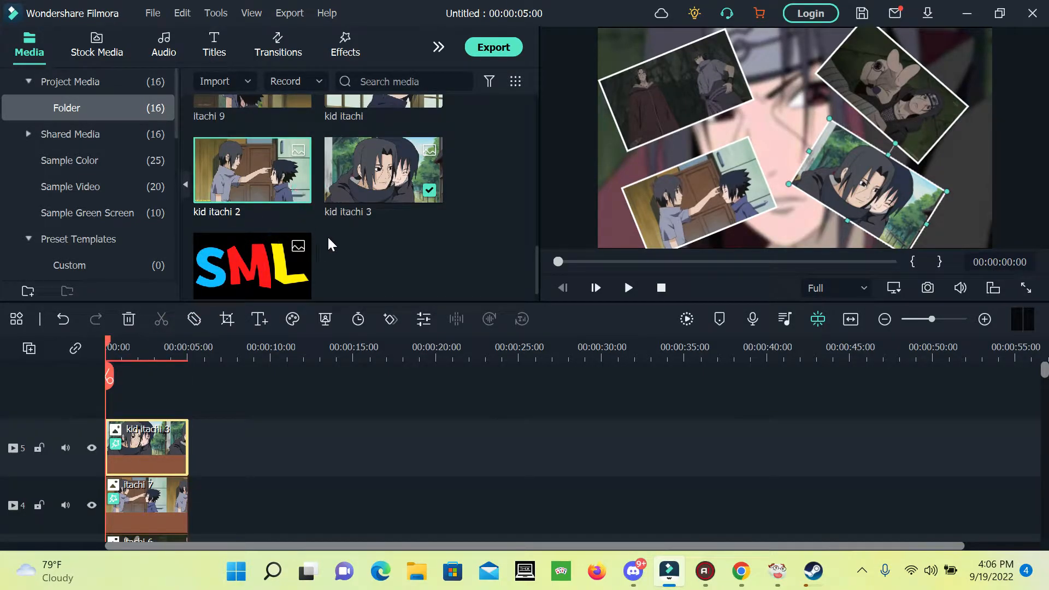
scroll(337, 258, up, 1)
click(413, 264)
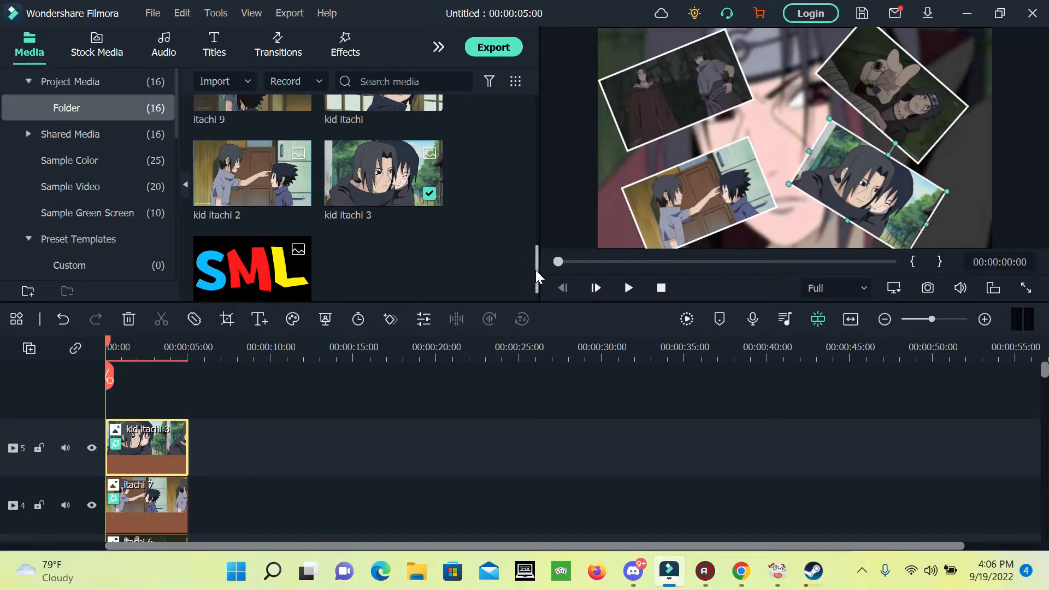
drag(535, 270, 535, 234)
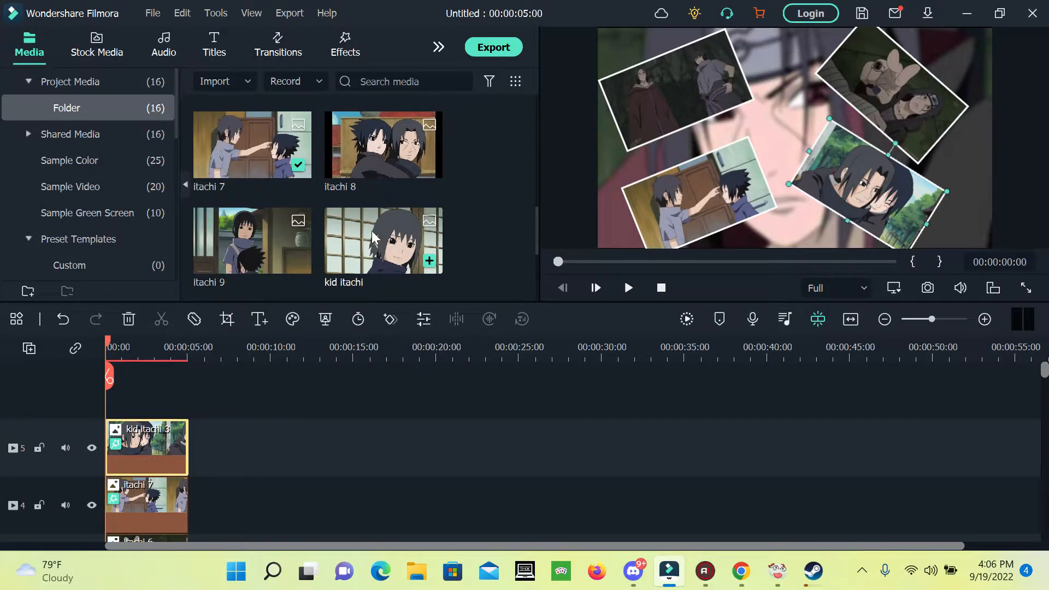
click(381, 152)
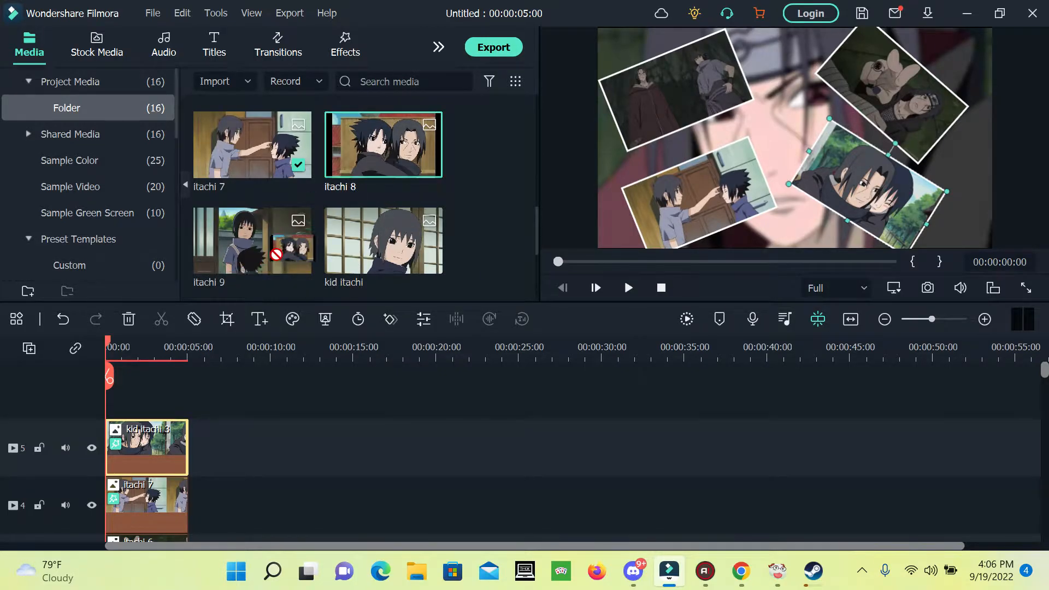
Step: Layer kid itachi on a new top track with the copied effects pasted, and move it to the middle of the collage
drag(382, 248, 112, 383)
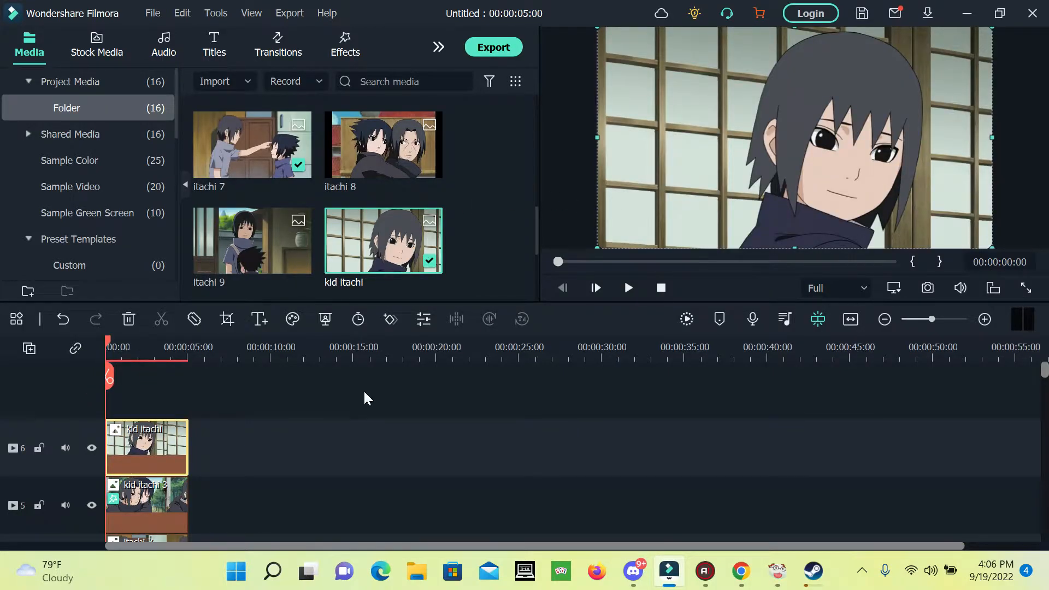
right_click(179, 447)
click(215, 490)
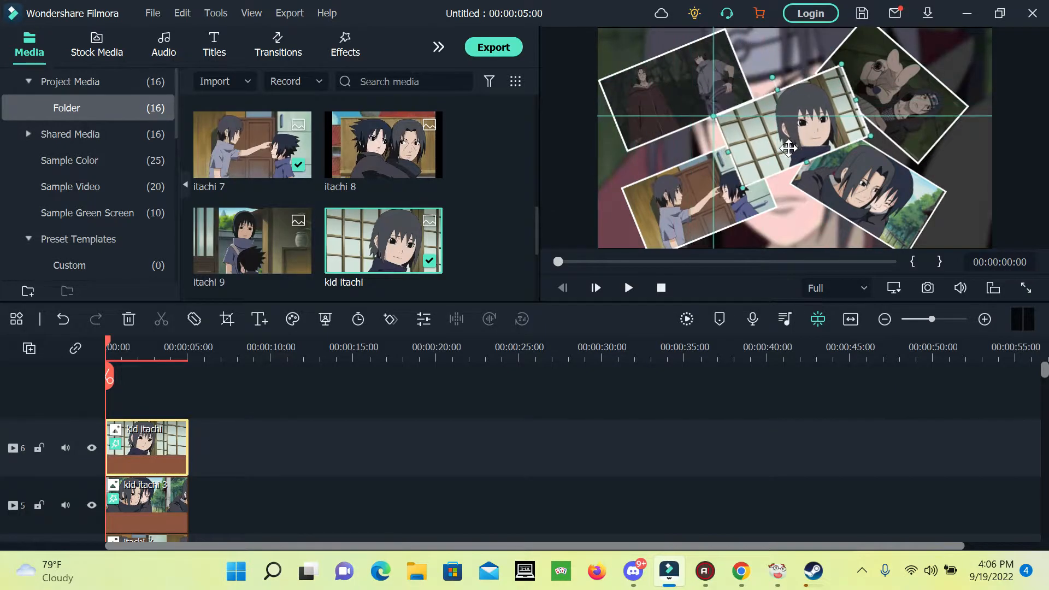
Step: Straighten the kid itachi image by setting its rotation to 0°
double_click(173, 456)
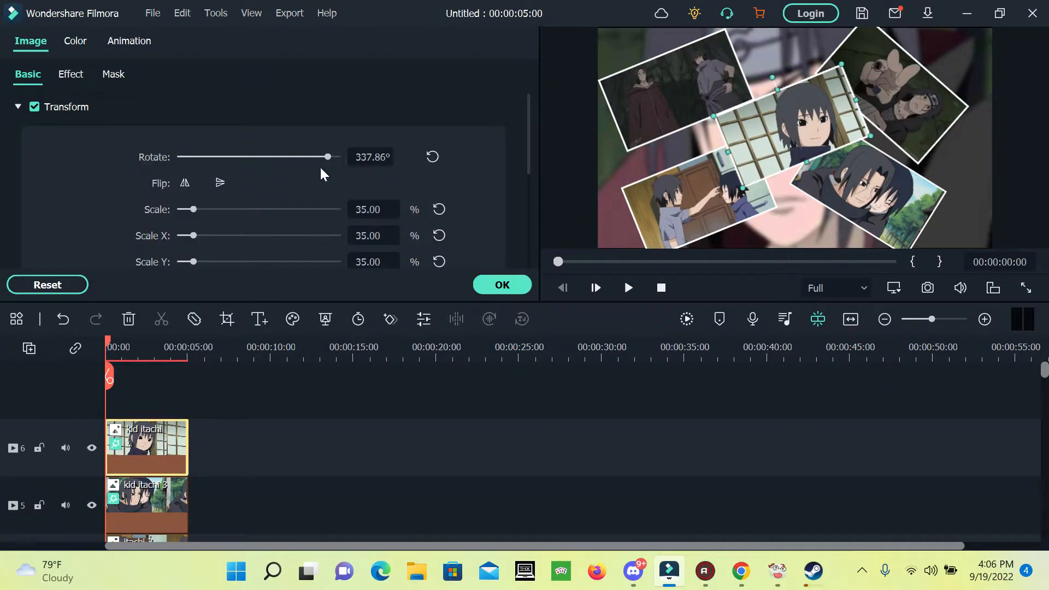
drag(328, 157, 84, 175)
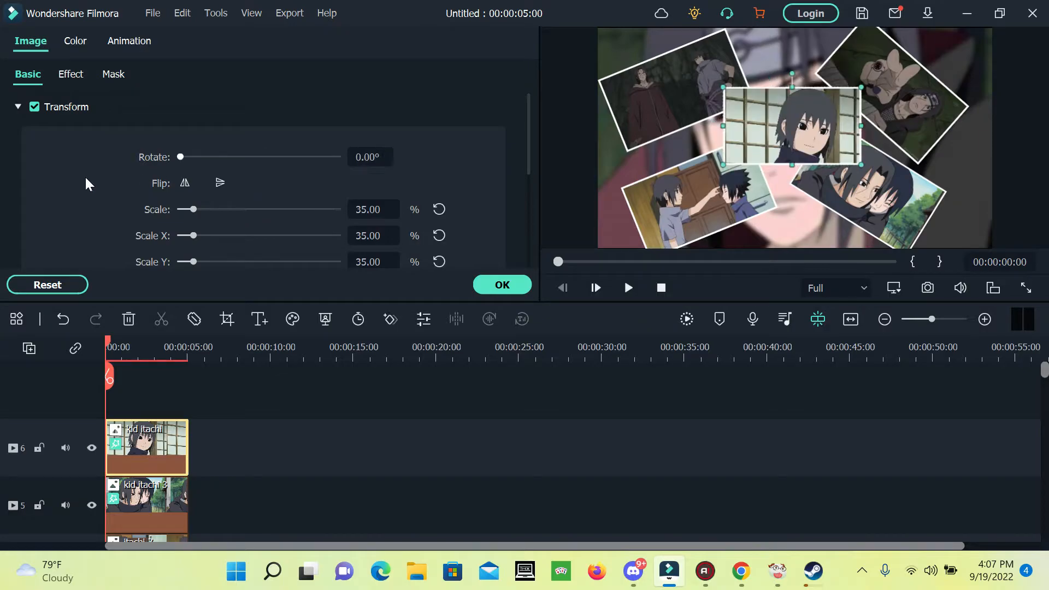
click(521, 284)
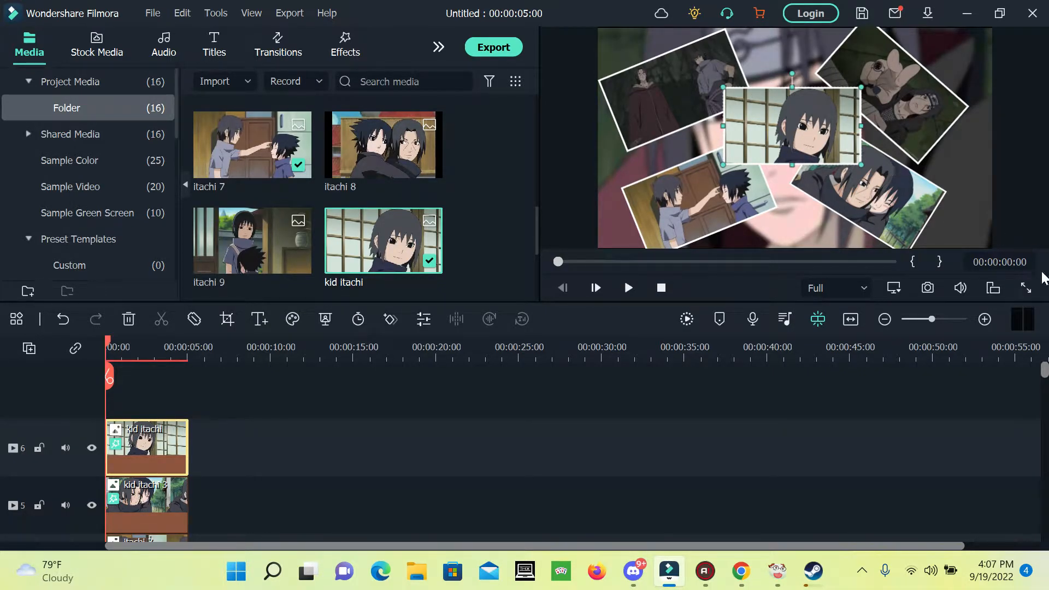
Step: Save a PNG snapshot of the finished collage and preview it from the project media
click(926, 288)
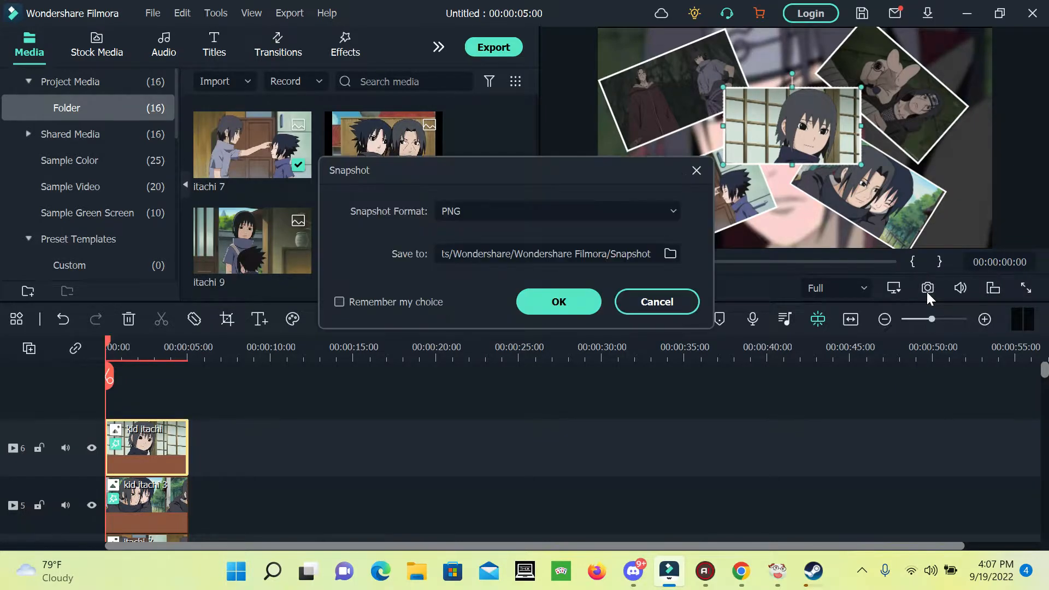
click(543, 307)
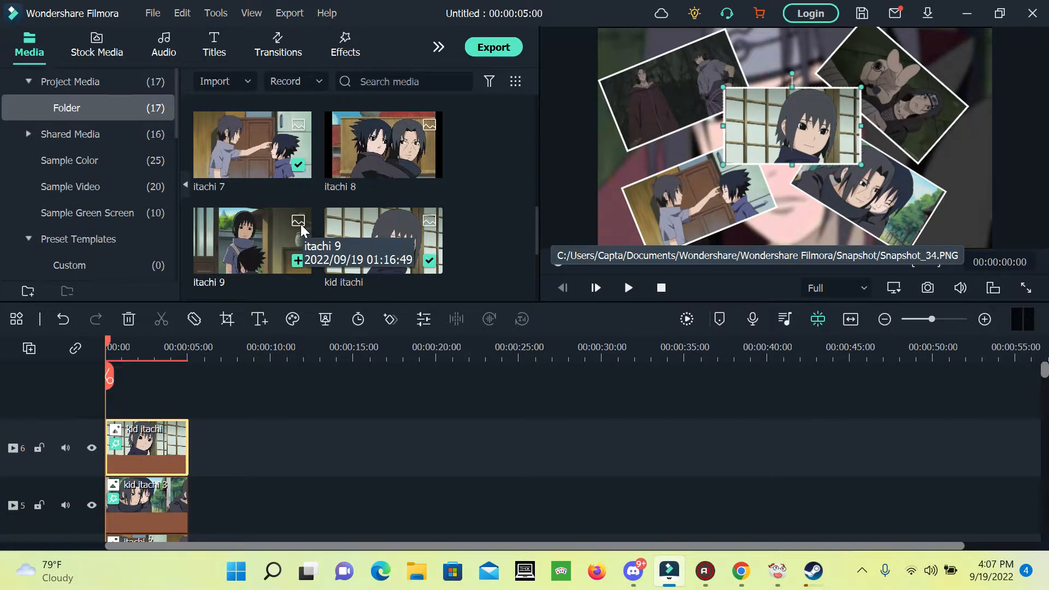
scroll(300, 224, down, 3)
click(365, 251)
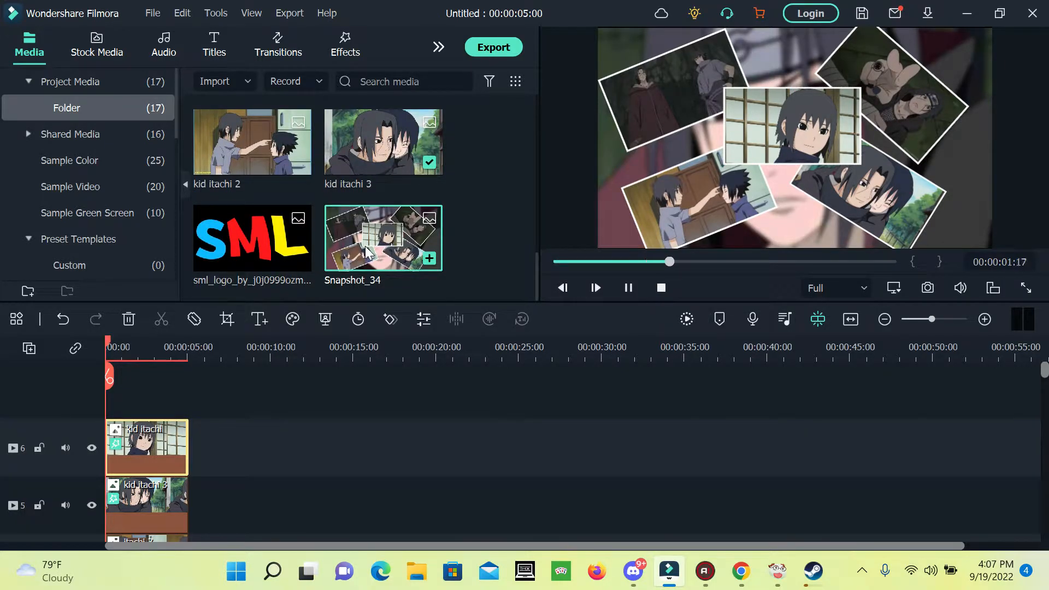
click(365, 251)
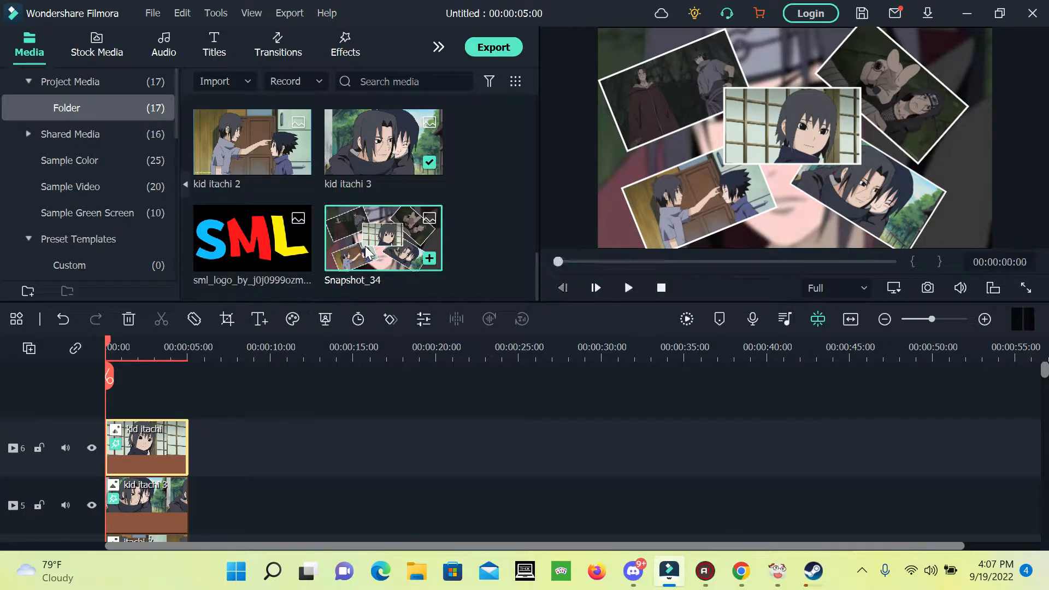
Step: Delete all the collage clips from the timeline and place the Snapshot_34 image at the start of track 1
drag(224, 375, 136, 501)
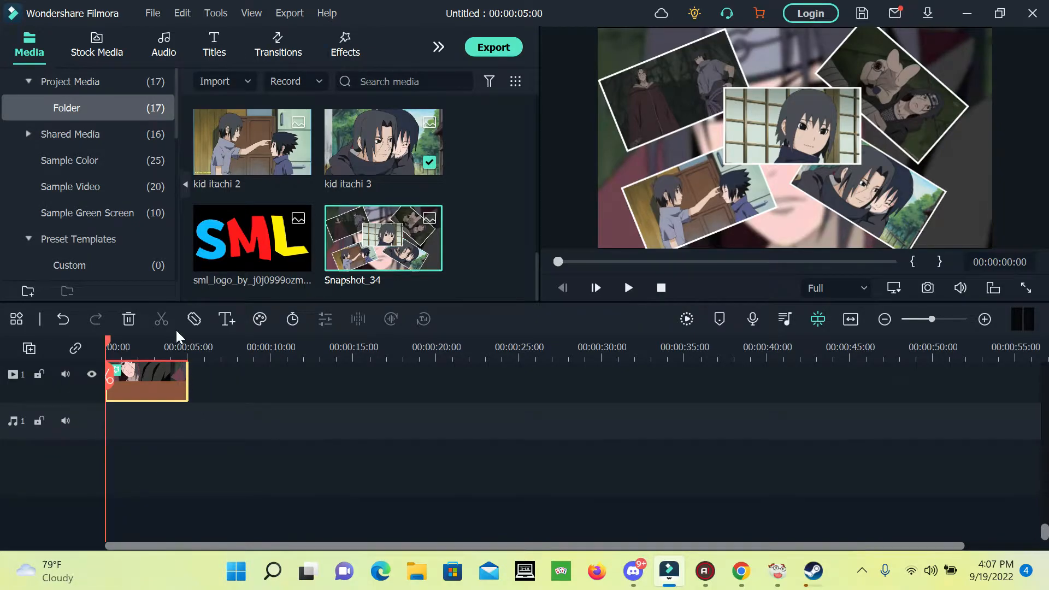
click(129, 319)
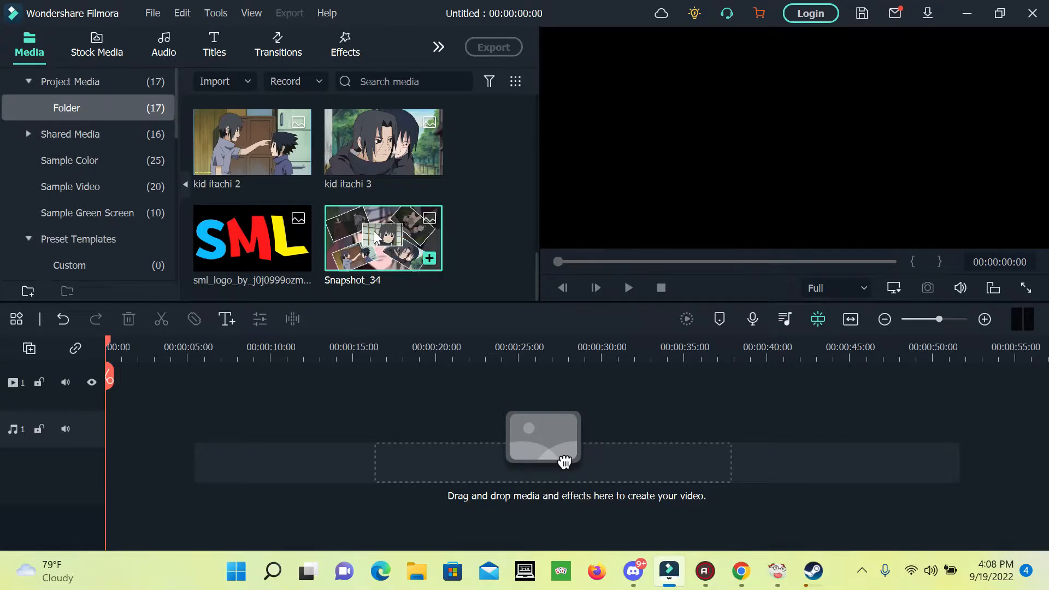
drag(565, 462, 106, 446)
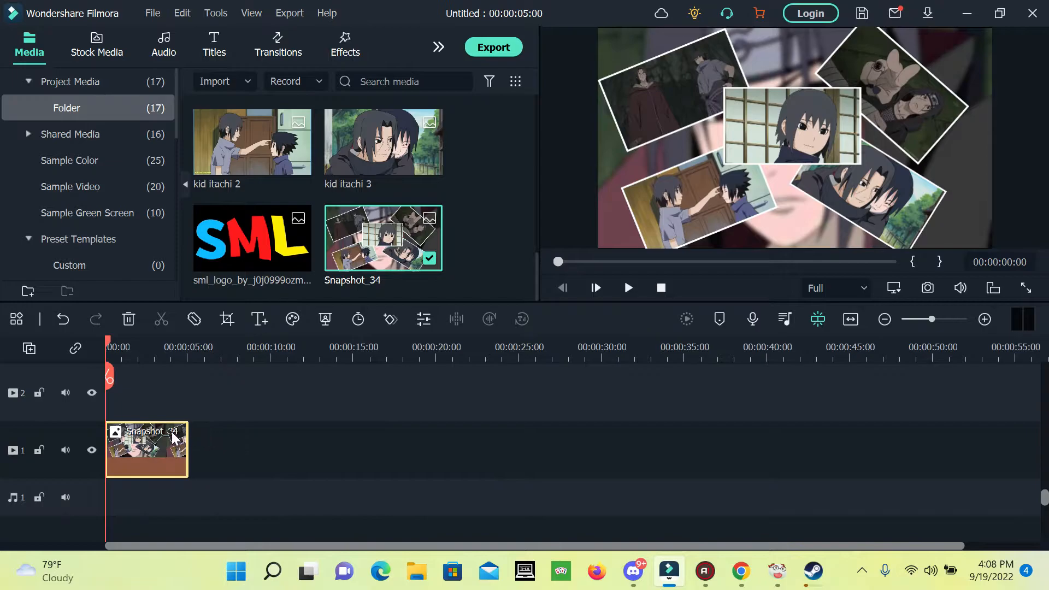
Step: Extend the Snapshot_34 clip on track 1 to 15 seconds
drag(187, 439, 353, 440)
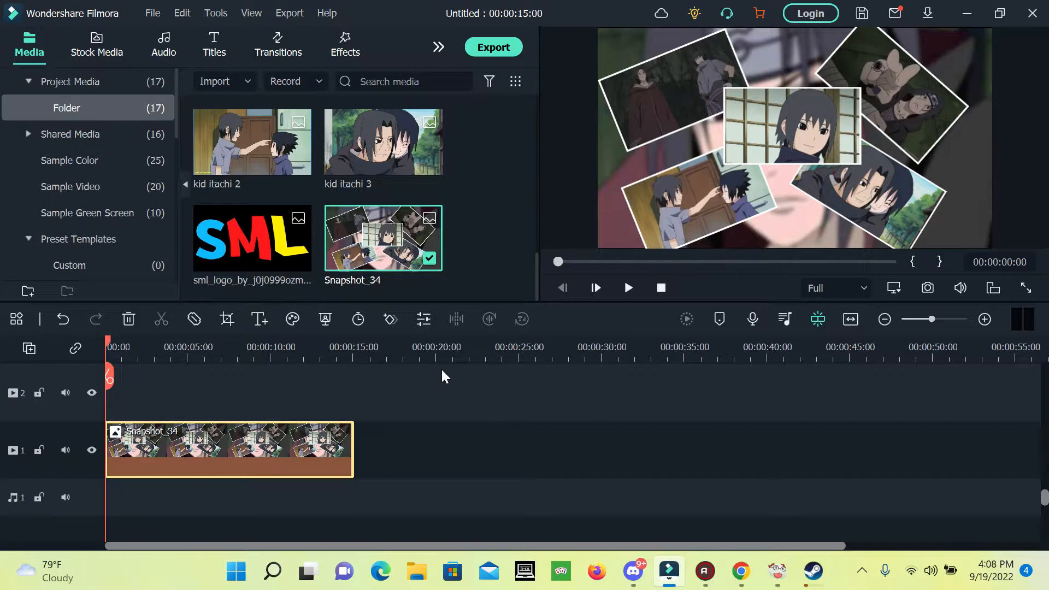
right_click(247, 453)
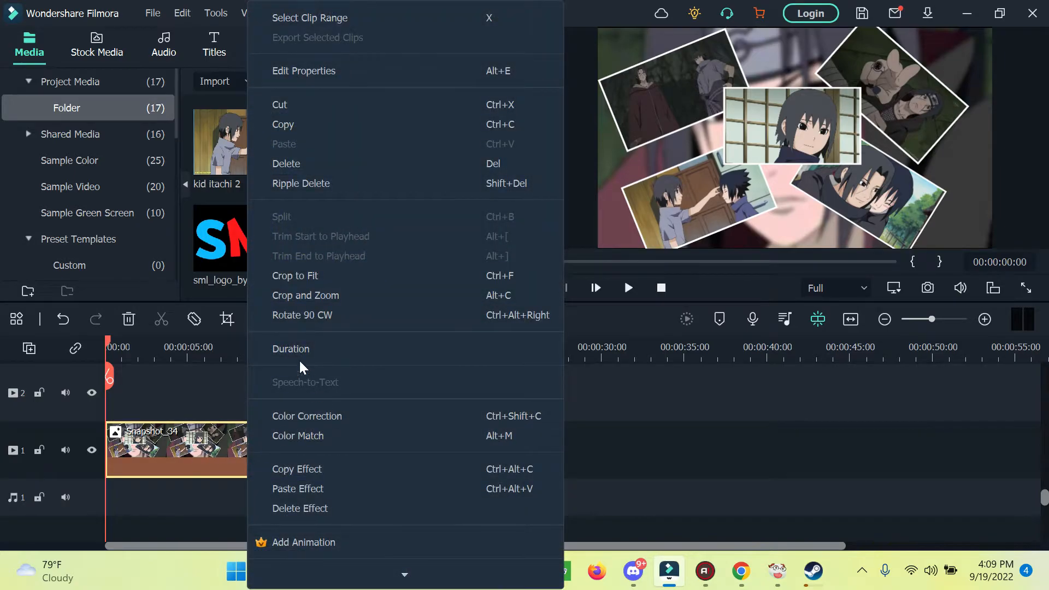
click(207, 421)
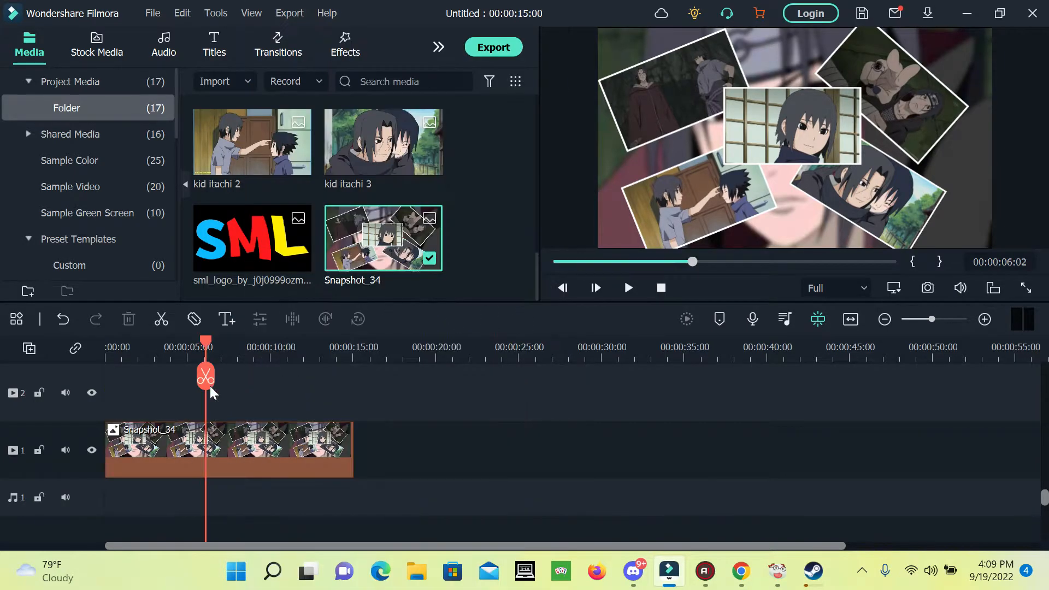
Step: Open Pan & Zoom for the Snapshot_34 clip and swap its start and end frames
click(233, 461)
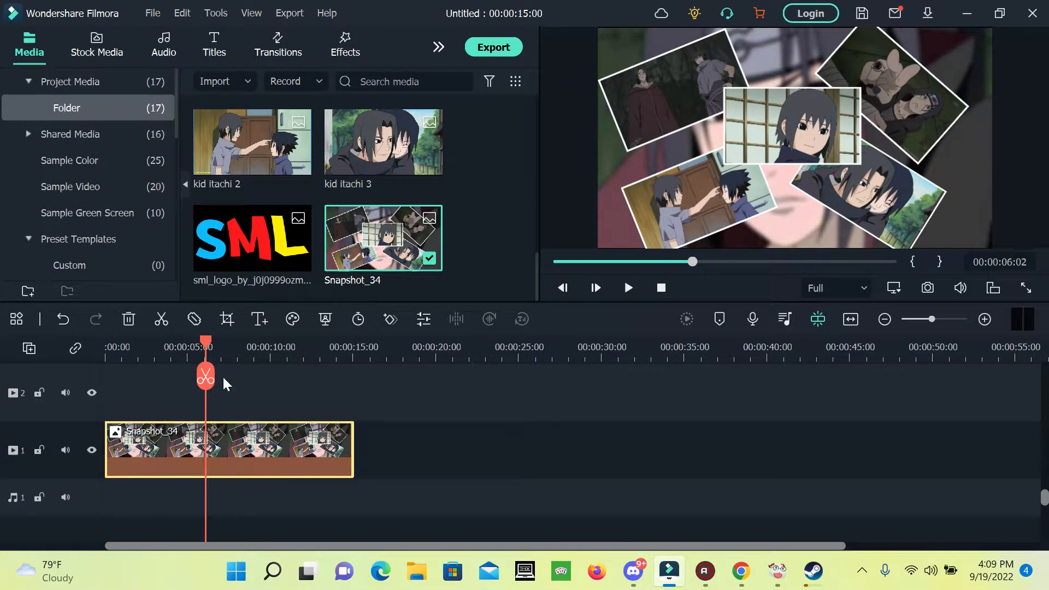
click(234, 320)
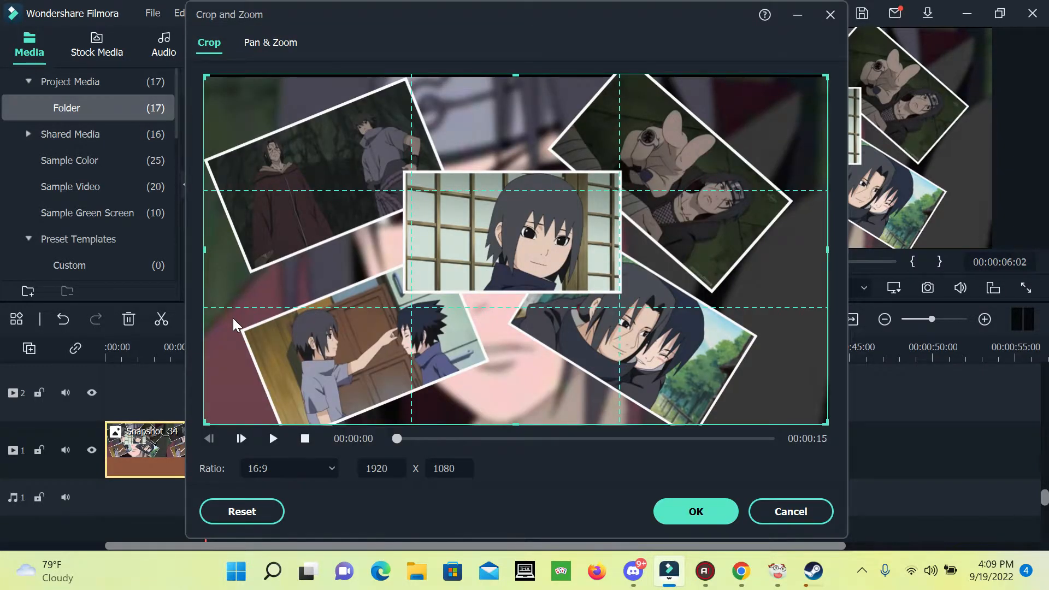
click(298, 43)
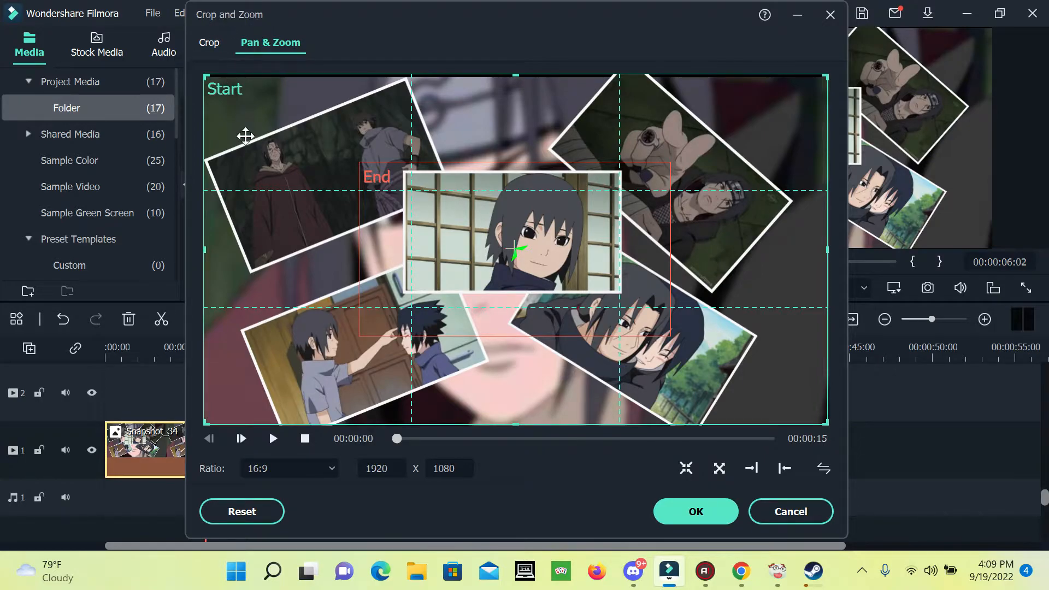
click(823, 469)
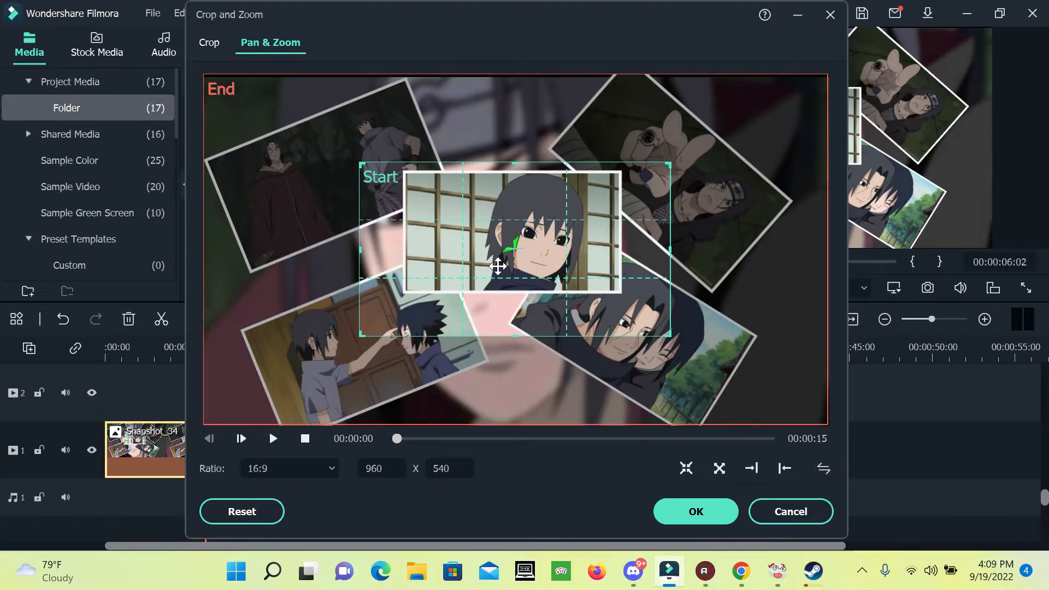
Step: Fit the pan-and-zoom start frame around the middle kid itachi picture, at a size of 672 x 378
click(440, 258)
click(494, 253)
drag(363, 332, 404, 312)
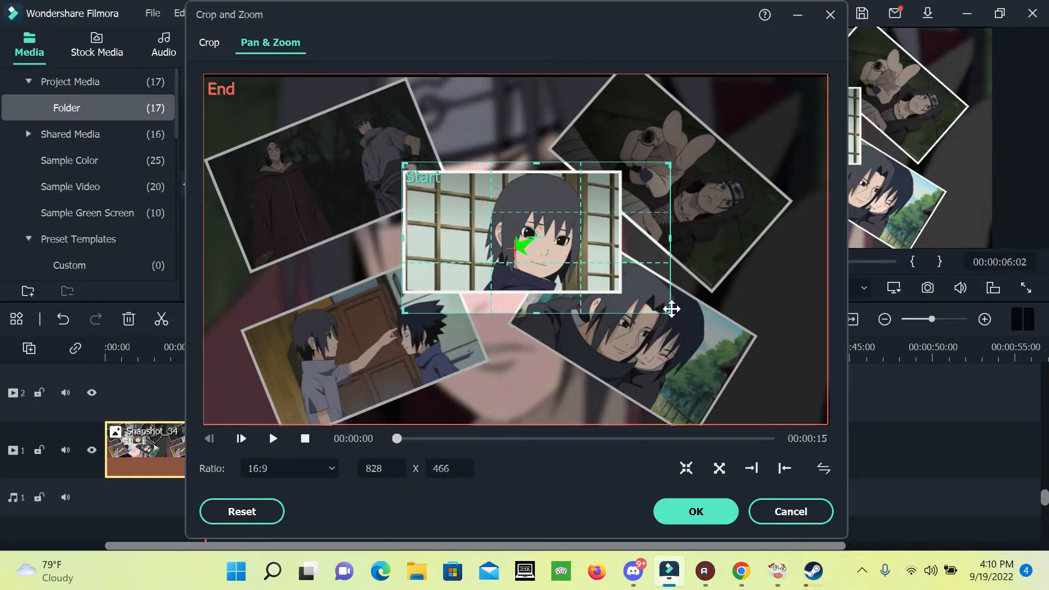
drag(668, 310, 620, 306)
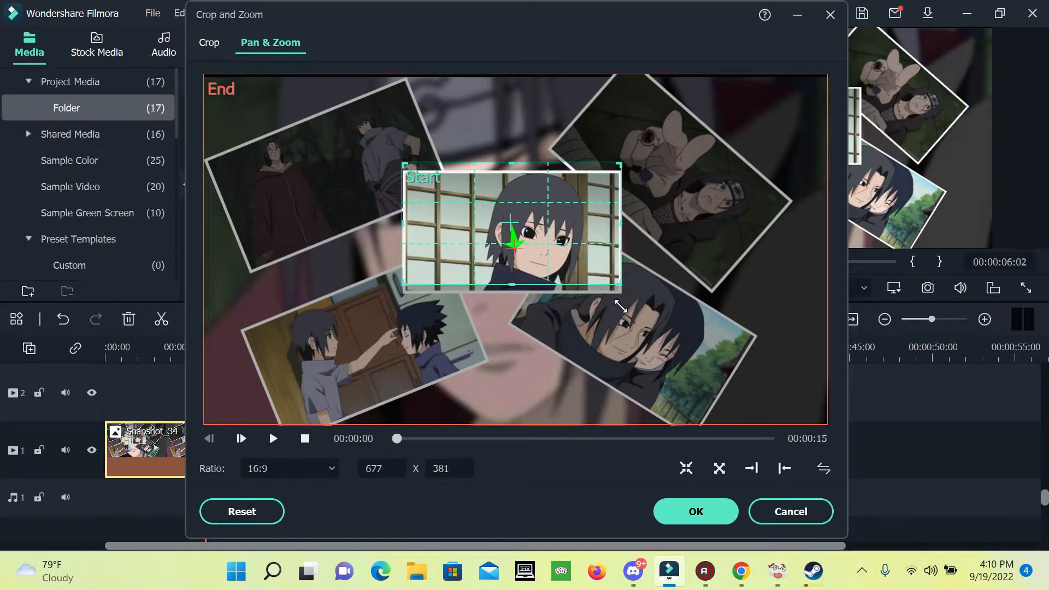
click(584, 240)
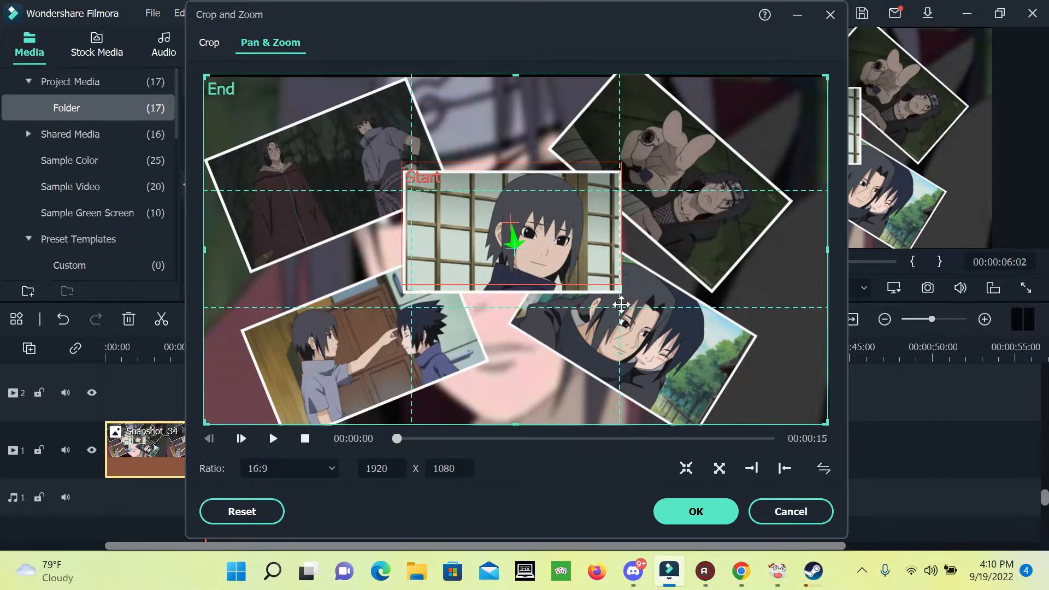
click(498, 203)
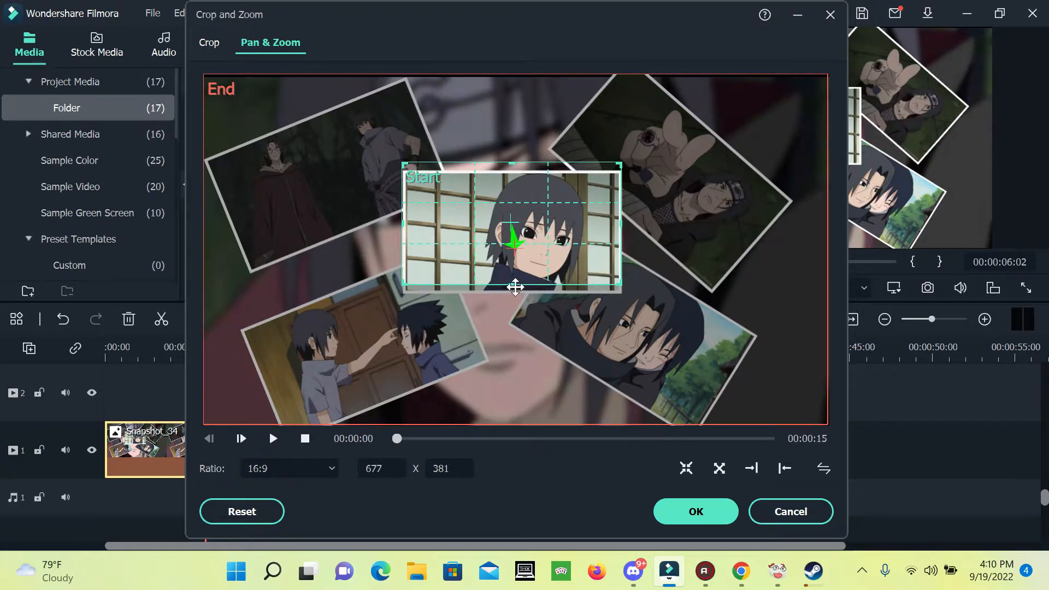
drag(515, 284, 521, 292)
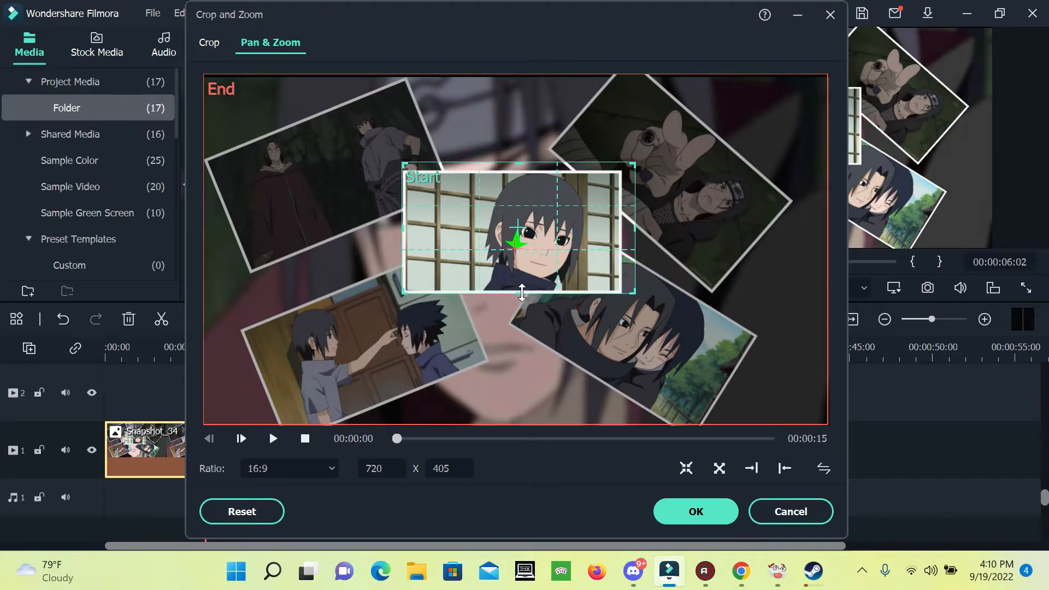
click(297, 470)
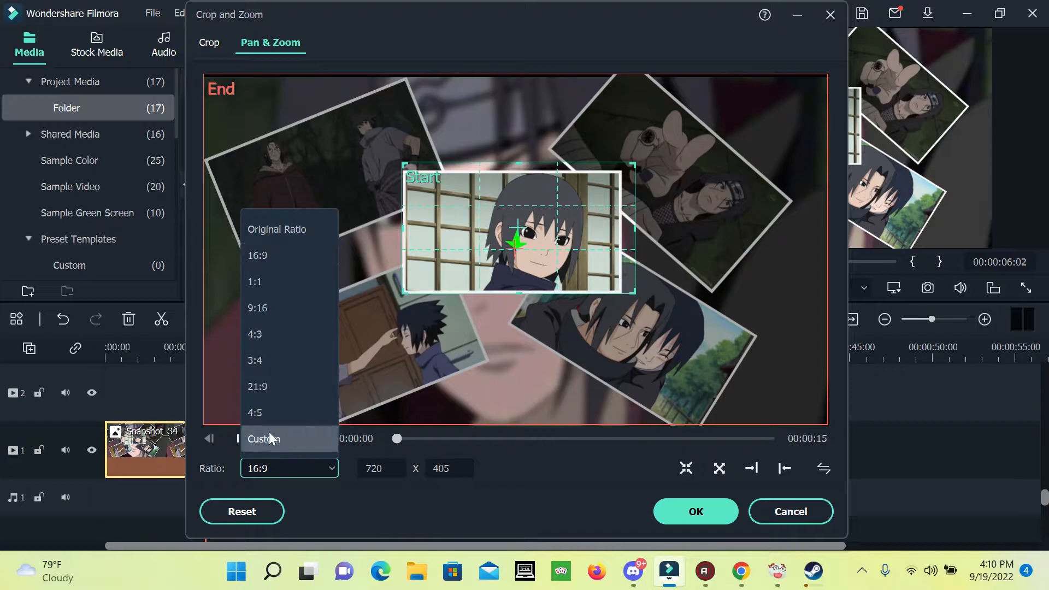
click(565, 210)
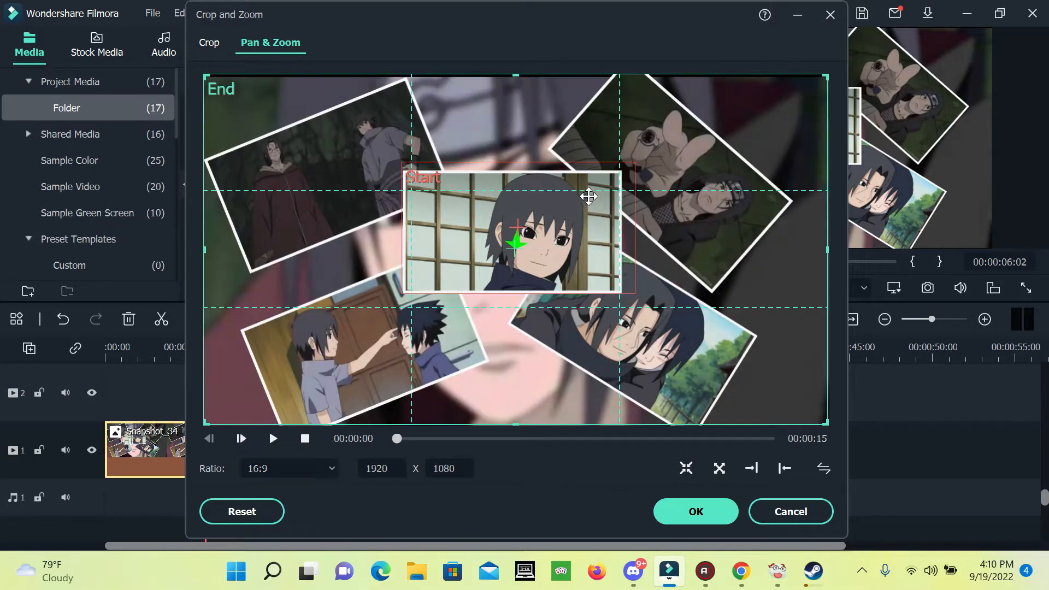
drag(633, 164, 618, 178)
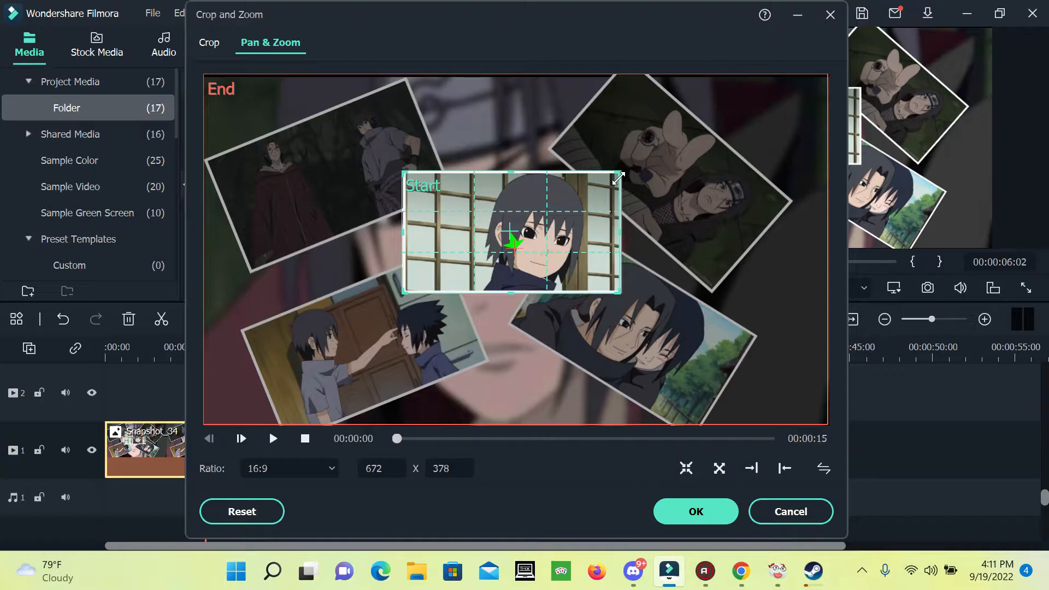
Step: Select the end frame and set its ratio to Original Ratio
click(291, 176)
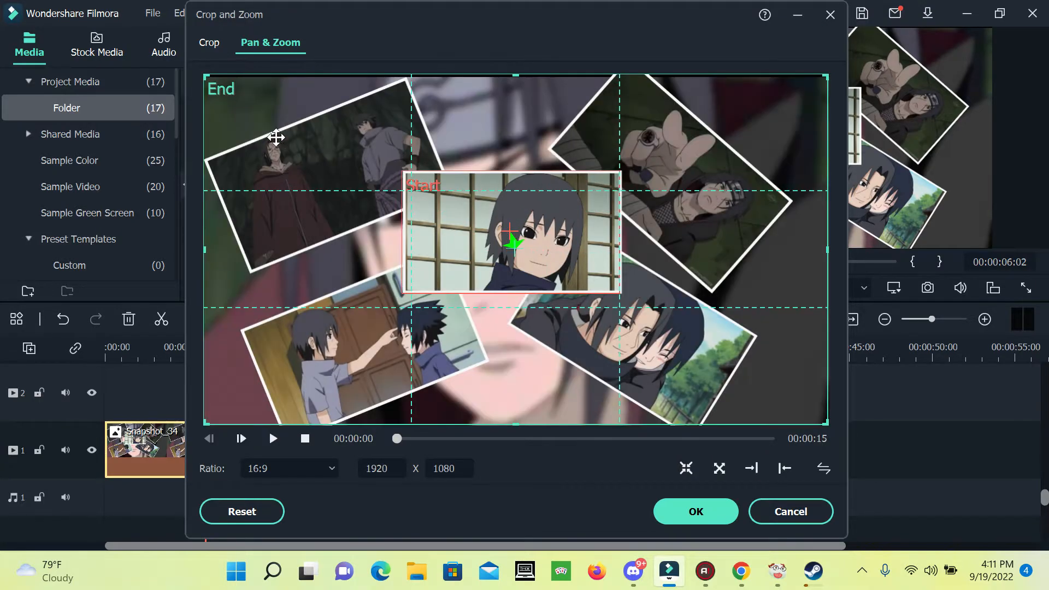
click(286, 472)
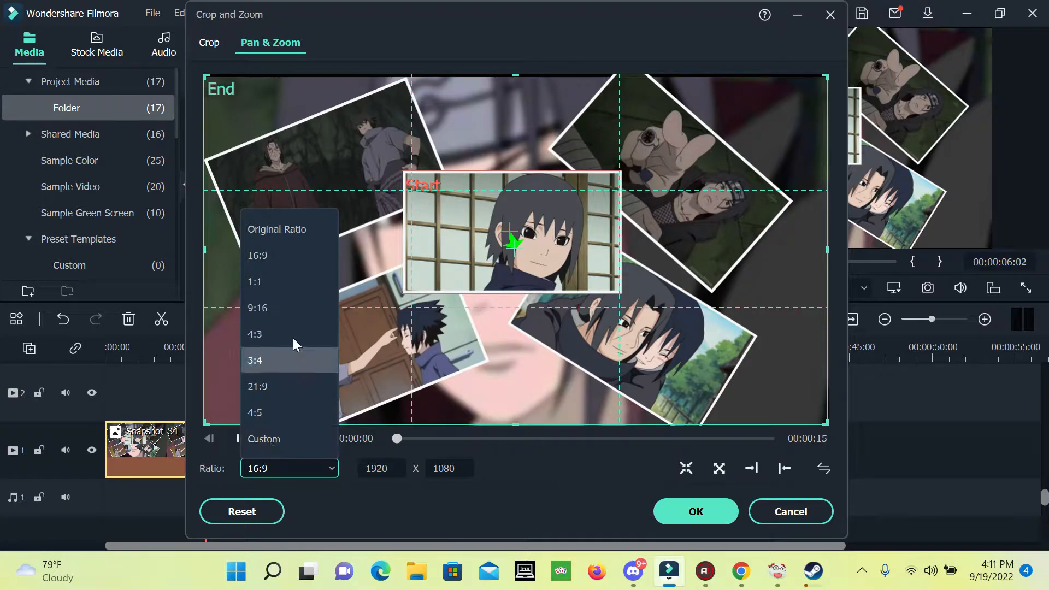
click(317, 440)
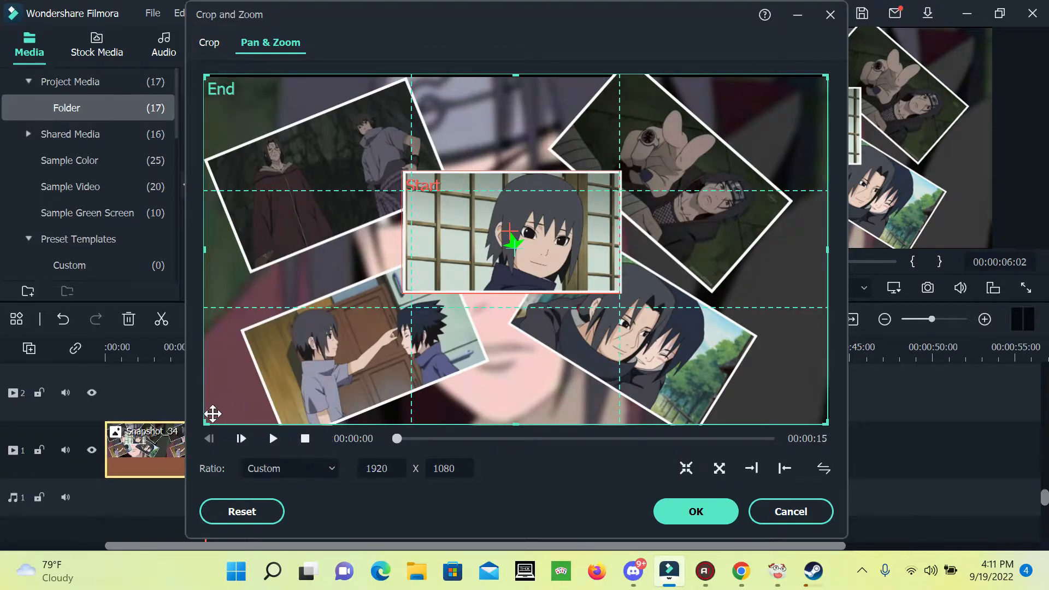
drag(205, 426, 161, 458)
click(273, 467)
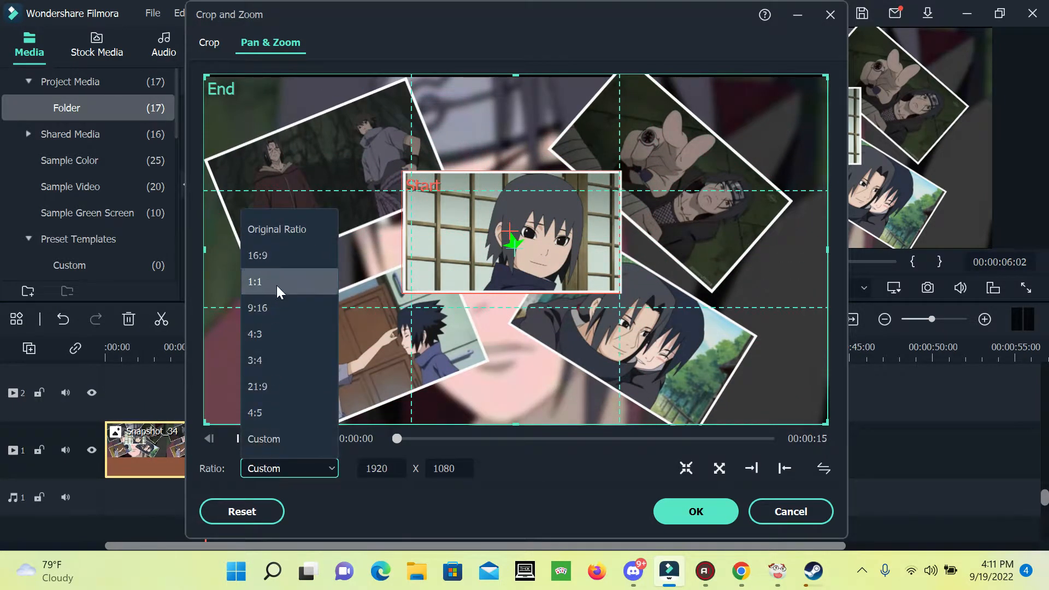
click(281, 229)
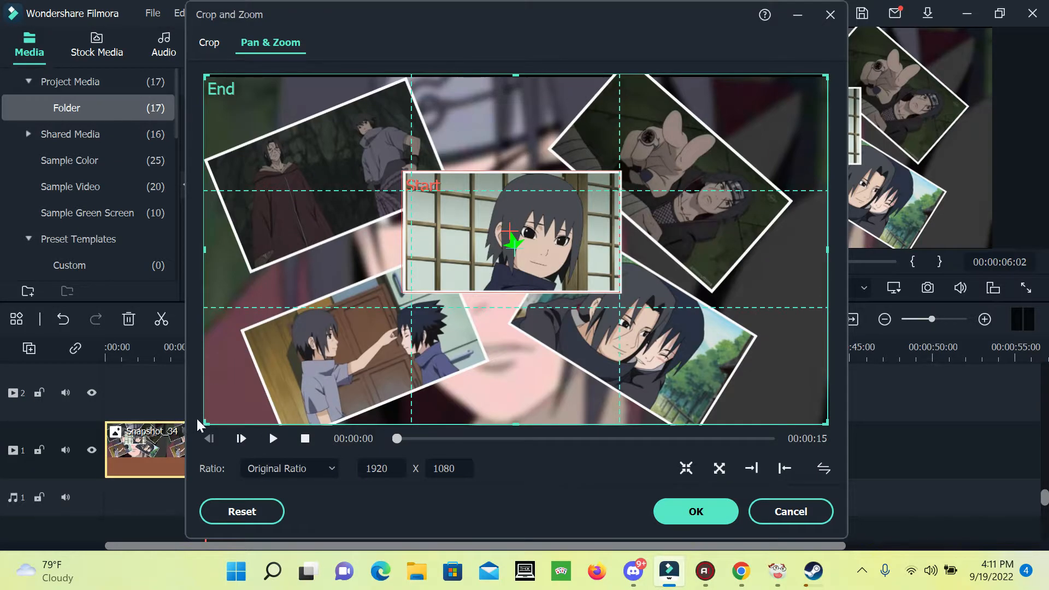
Step: Shrink the end frame to 697 x 392 over the collage's upper-left picture and apply the pan and zoom
drag(204, 424, 238, 189)
drag(523, 270, 428, 227)
drag(356, 187, 354, 204)
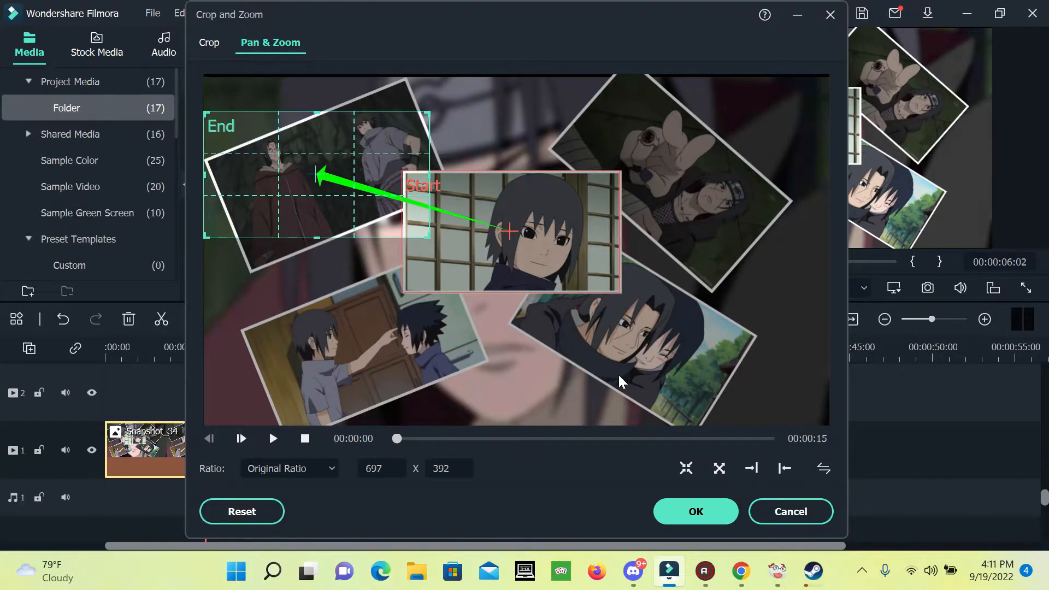
click(663, 511)
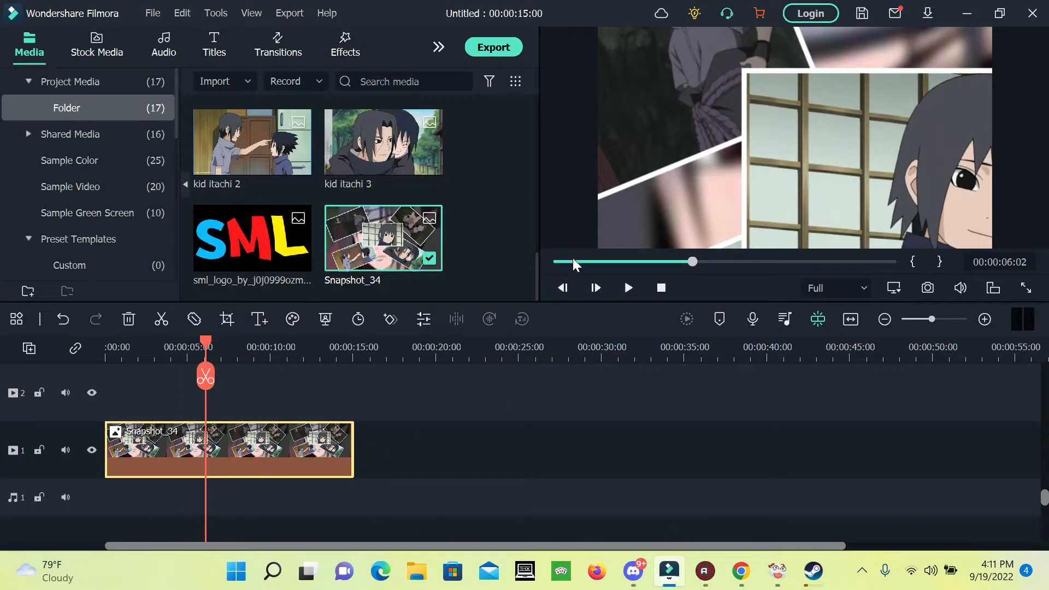
Step: Play back the pan-and-zoom animation from the start and check the view near its end
drag(571, 257, 500, 277)
click(629, 288)
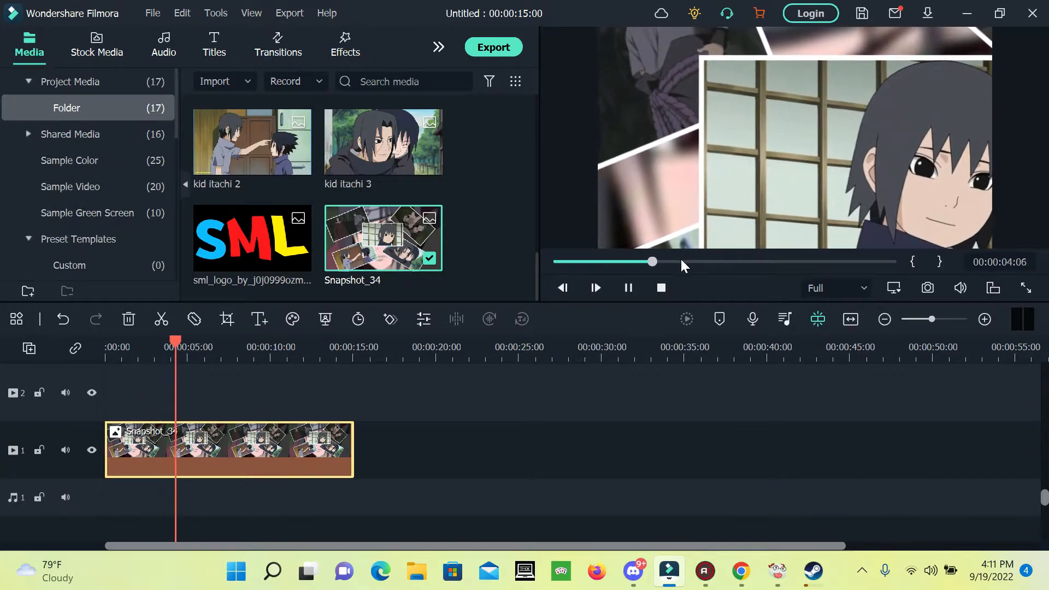
click(838, 261)
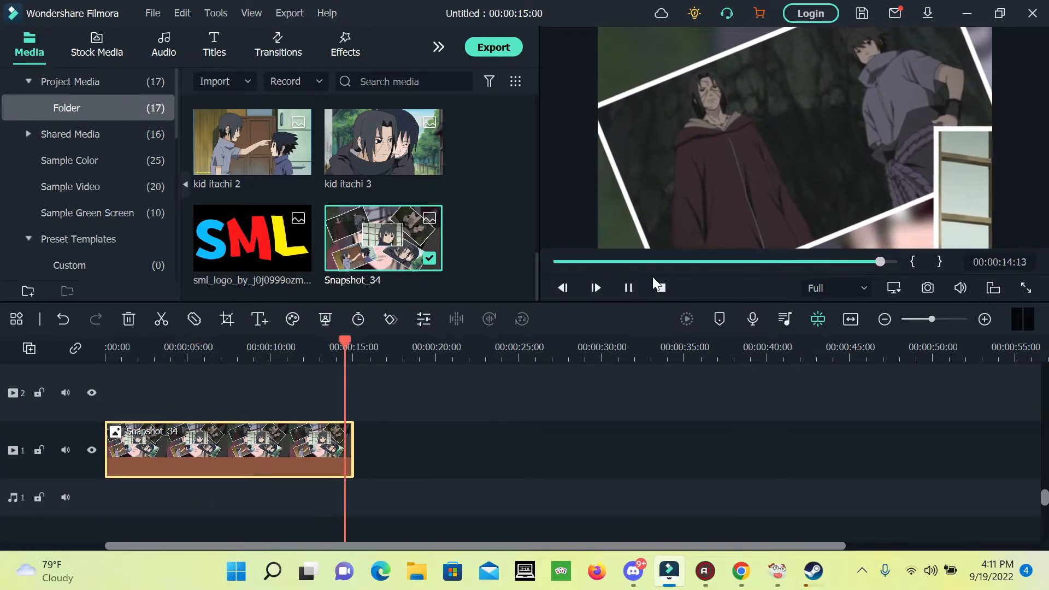
click(627, 291)
click(626, 290)
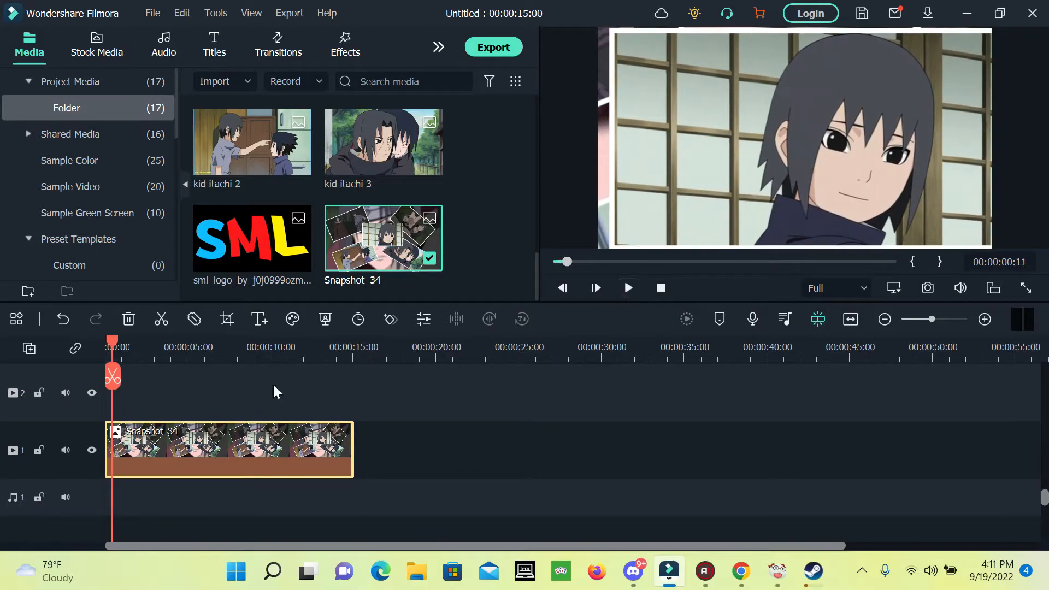
Step: Extend the Snapshot_34 clip to about 30 seconds and preview the opening of the slowed animation
drag(351, 446, 602, 456)
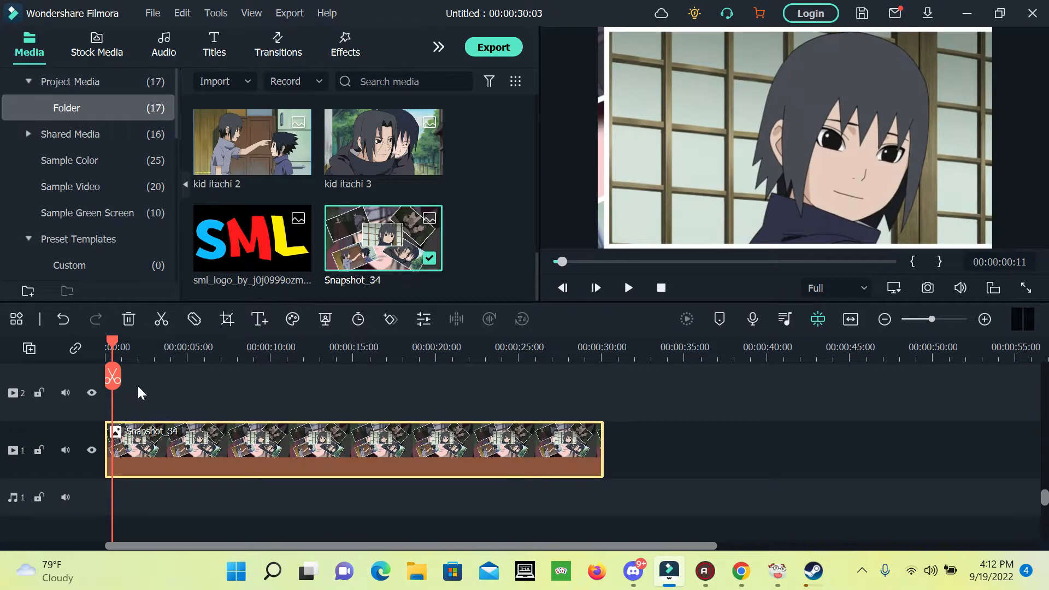
click(139, 392)
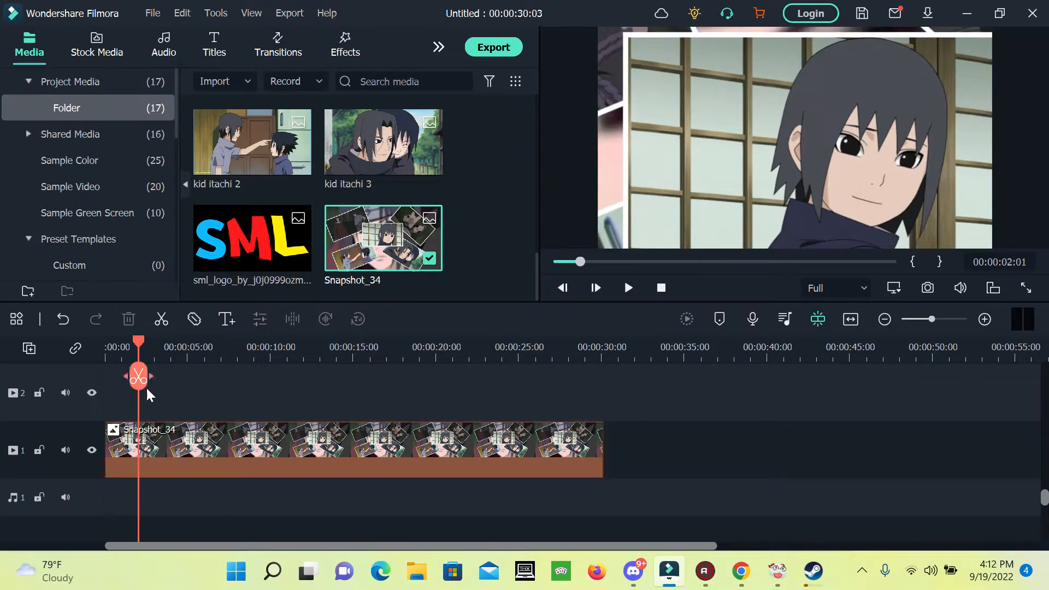
click(586, 276)
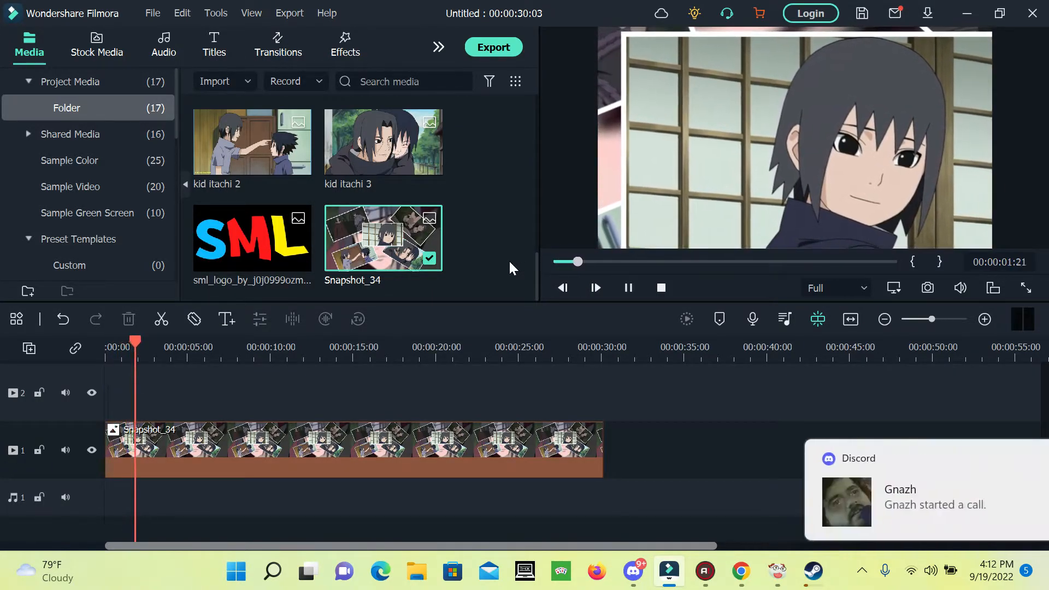
key(space)
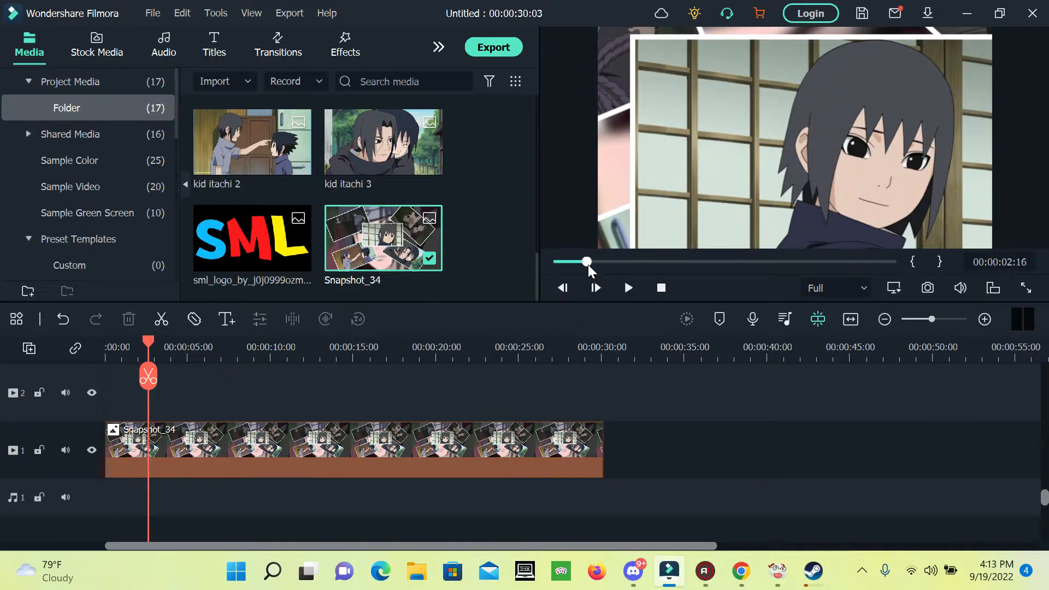
drag(588, 264, 532, 255)
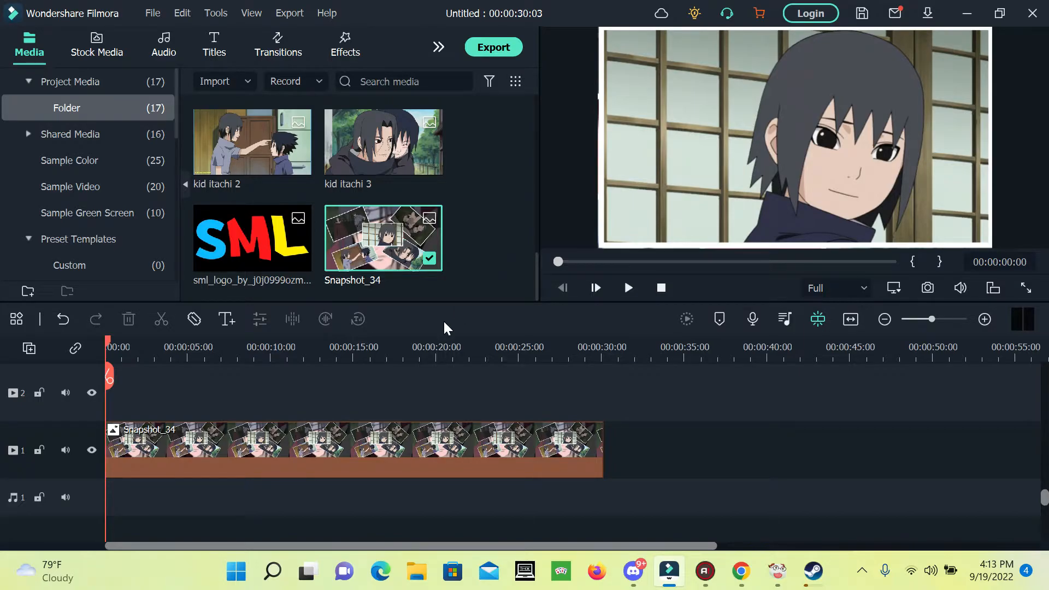
Step: Select the Snapshot_34 clip and place the playhead at exactly 00:00:01:00
click(147, 392)
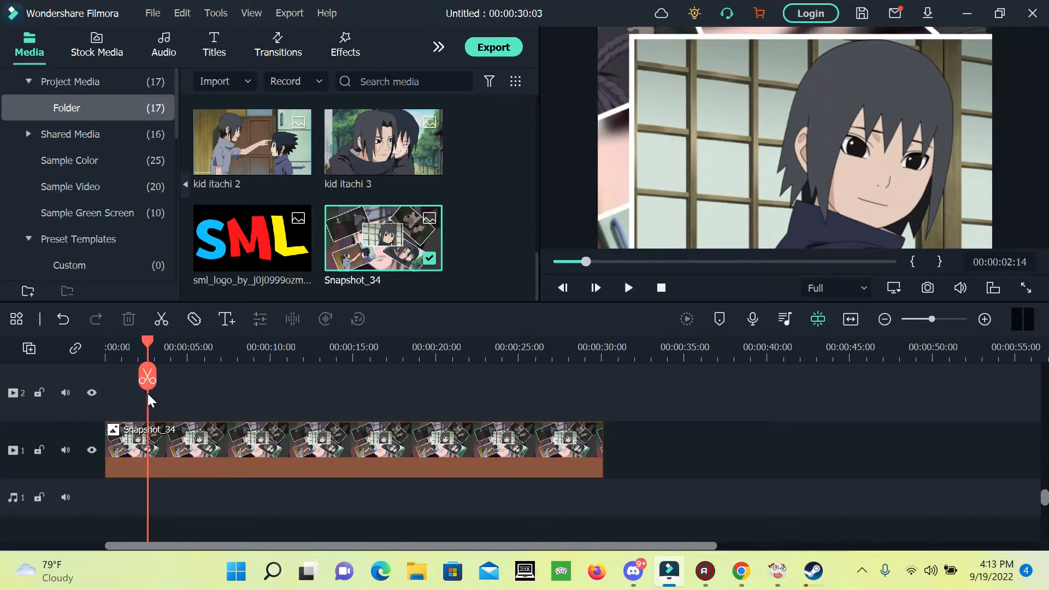
click(165, 383)
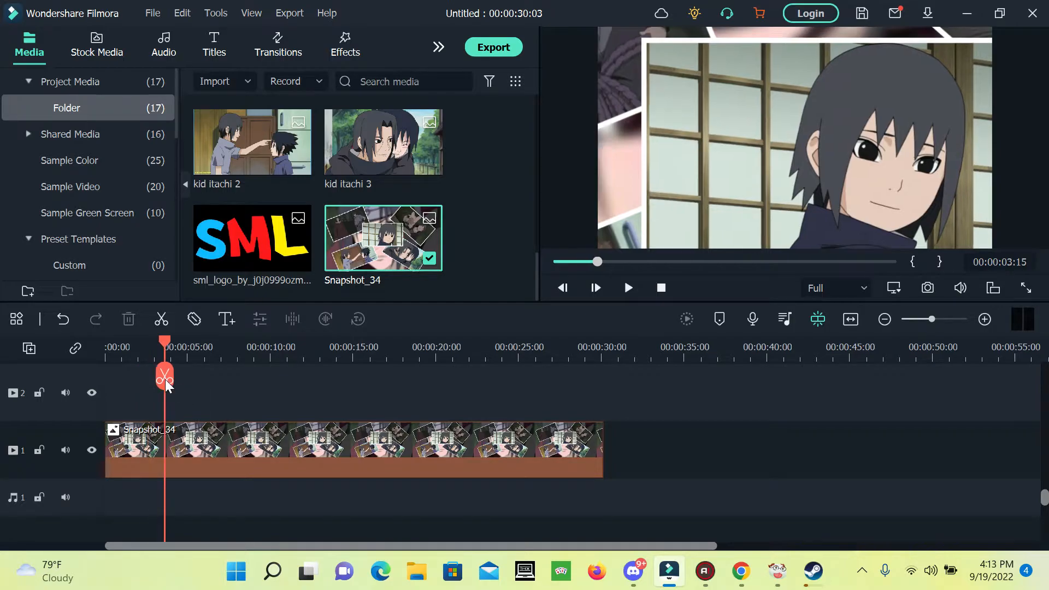
click(234, 447)
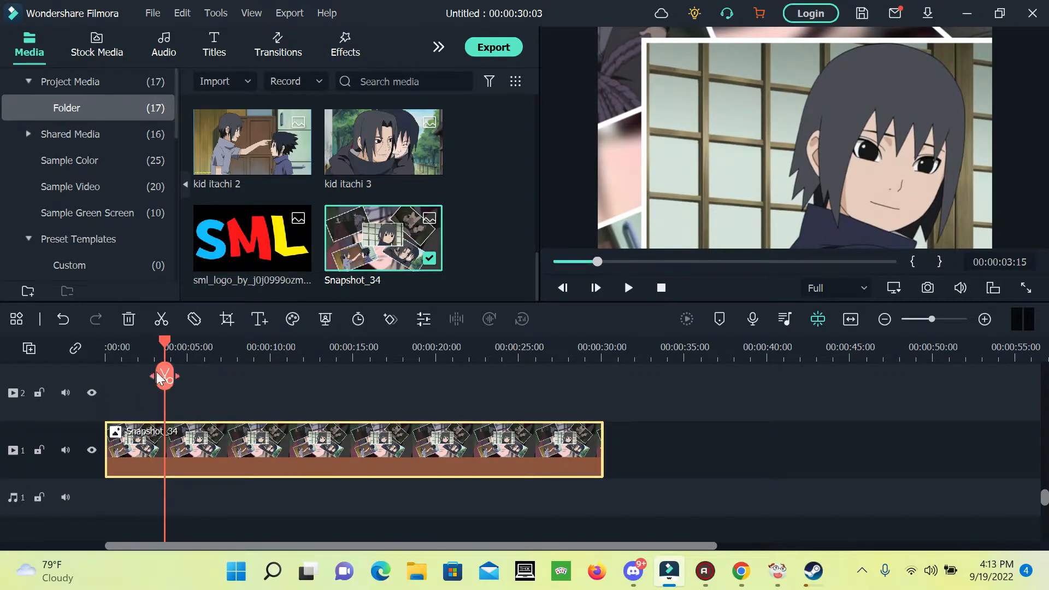
drag(595, 262, 459, 276)
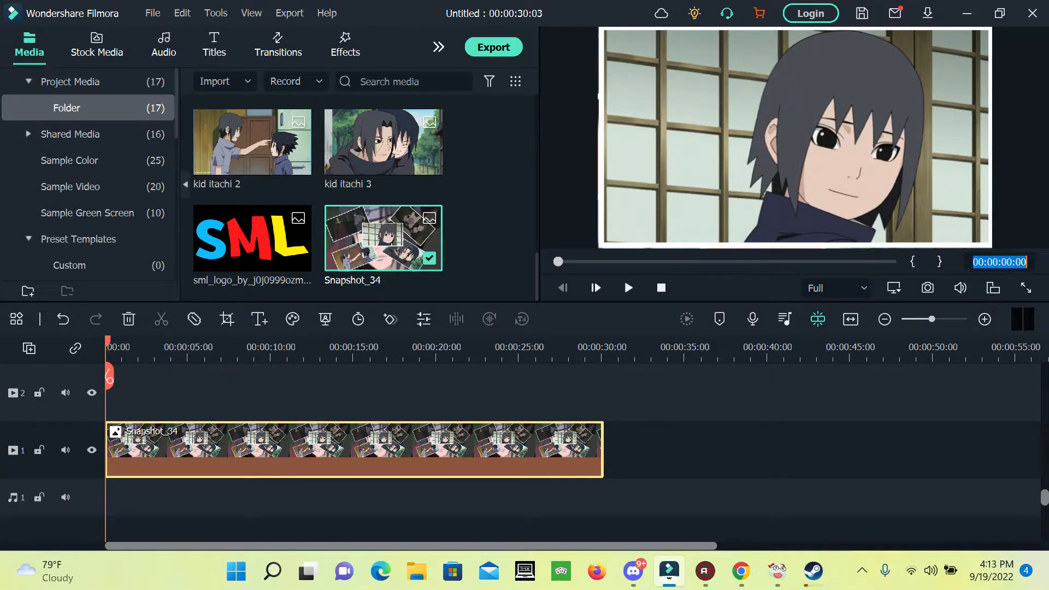
click(1022, 263)
text(100)
key(Return)
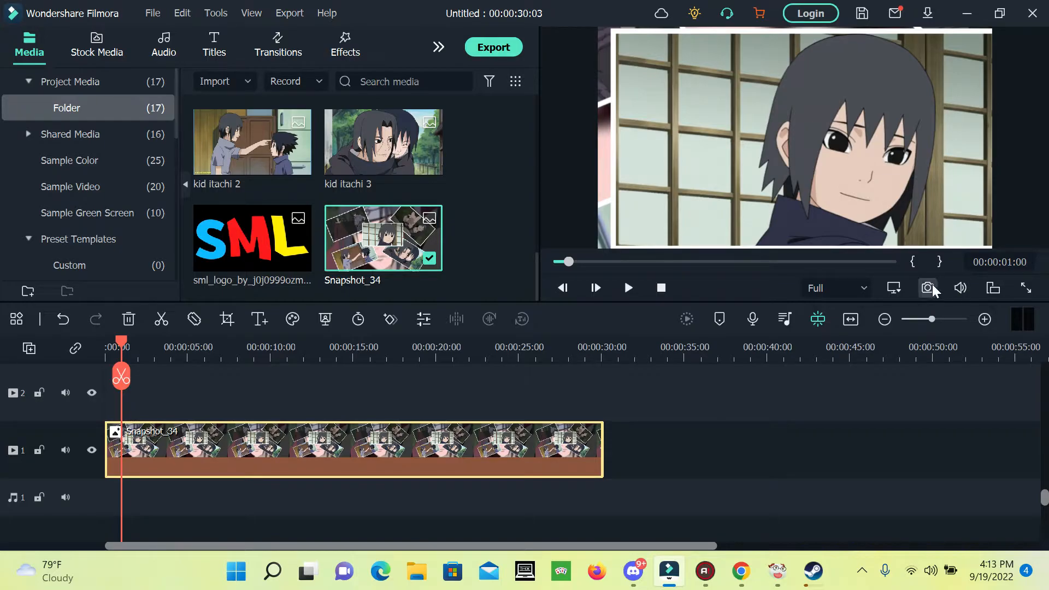
Step: Place the playhead at 00:00:03:00 and split the Snapshot_34 clip there
click(999, 262)
text(3)
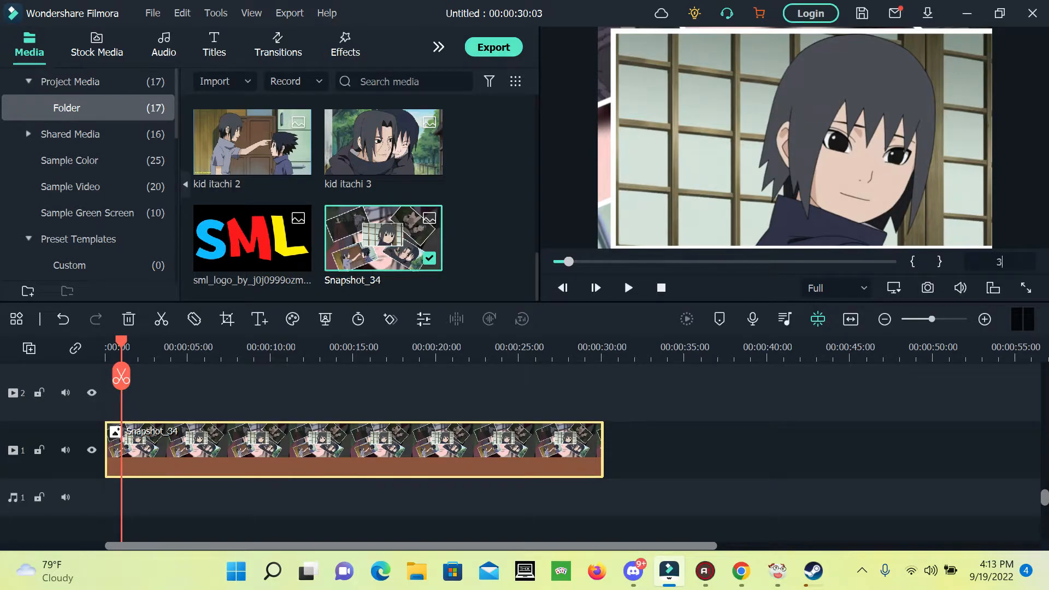
key(Return)
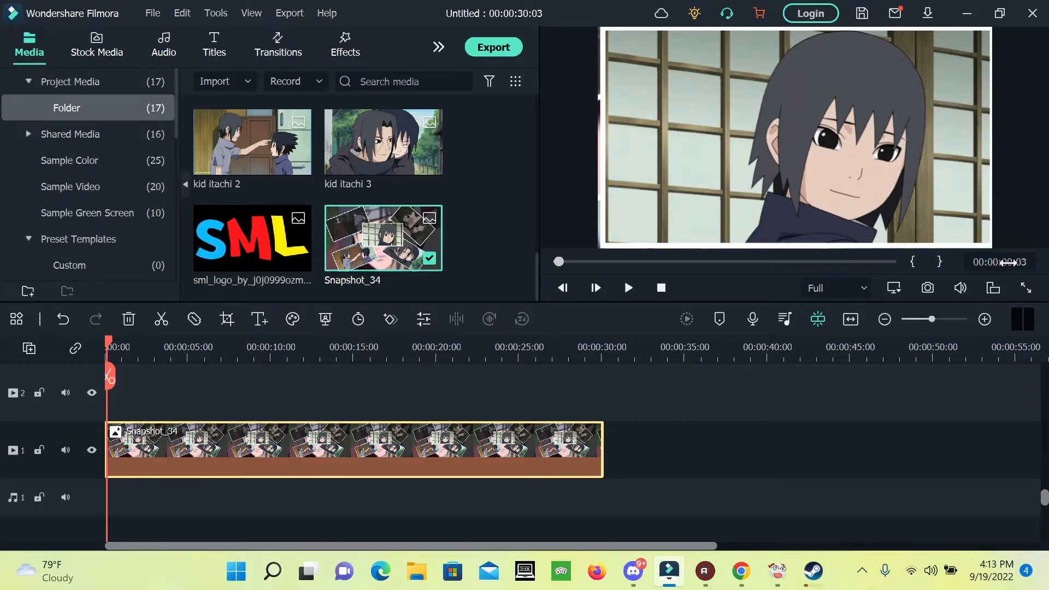
click(1008, 262)
text(300)
key(Return)
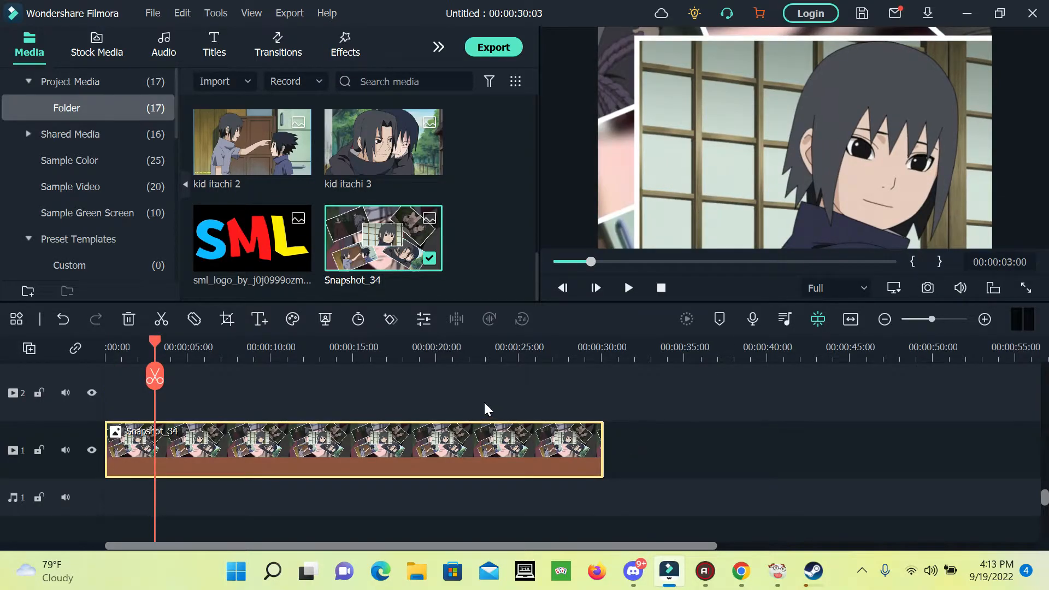
right_click(470, 443)
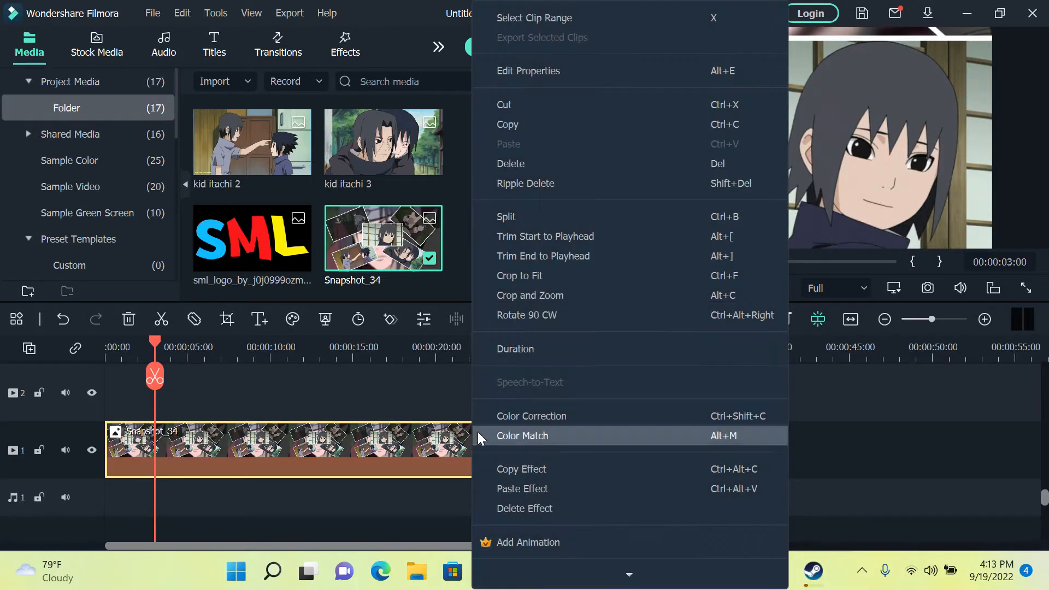
click(507, 215)
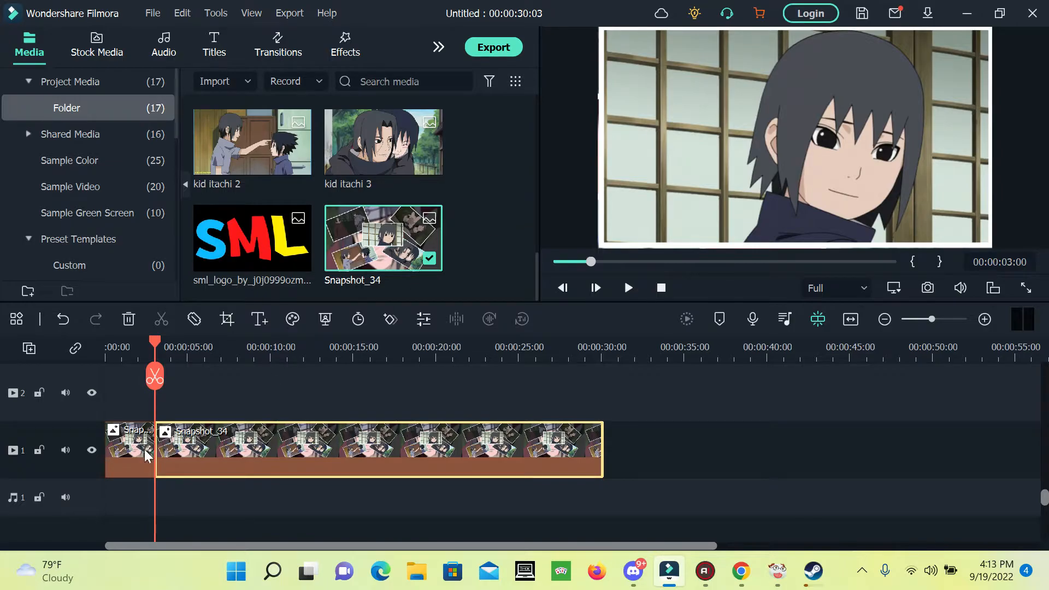
Step: Swap the second Snapshot_34 clip's pan-and-zoom start and end frames, move the end frame onto the collage's upper-right picture, and apply
click(113, 382)
click(112, 378)
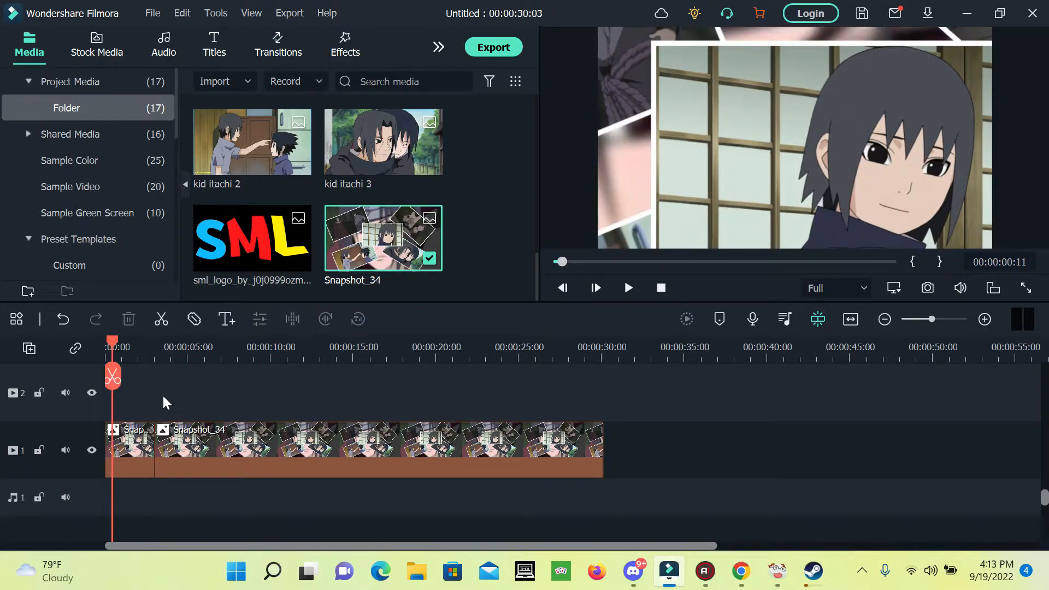
click(182, 399)
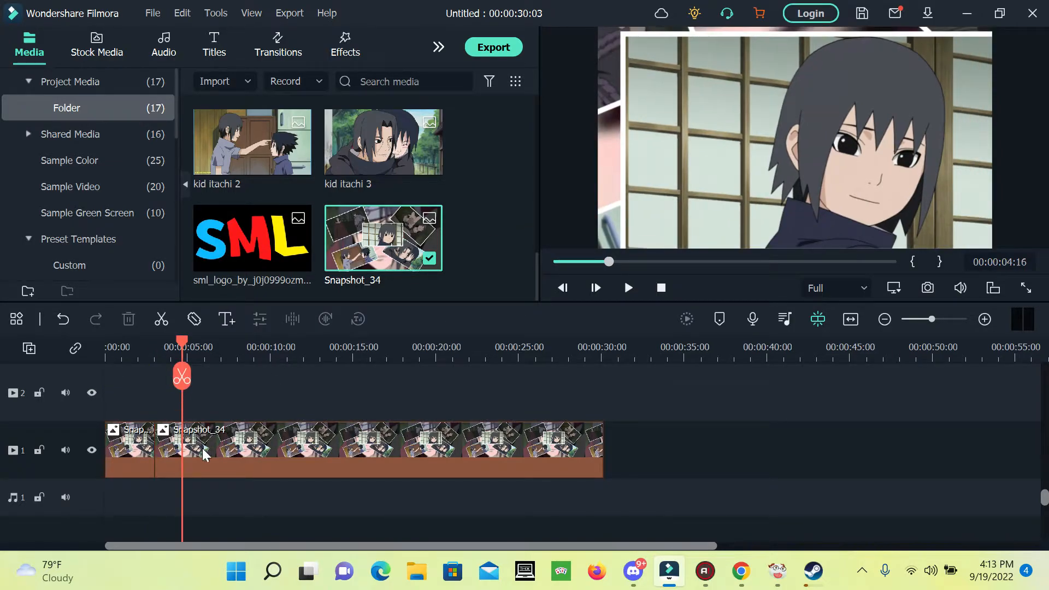
double_click(234, 442)
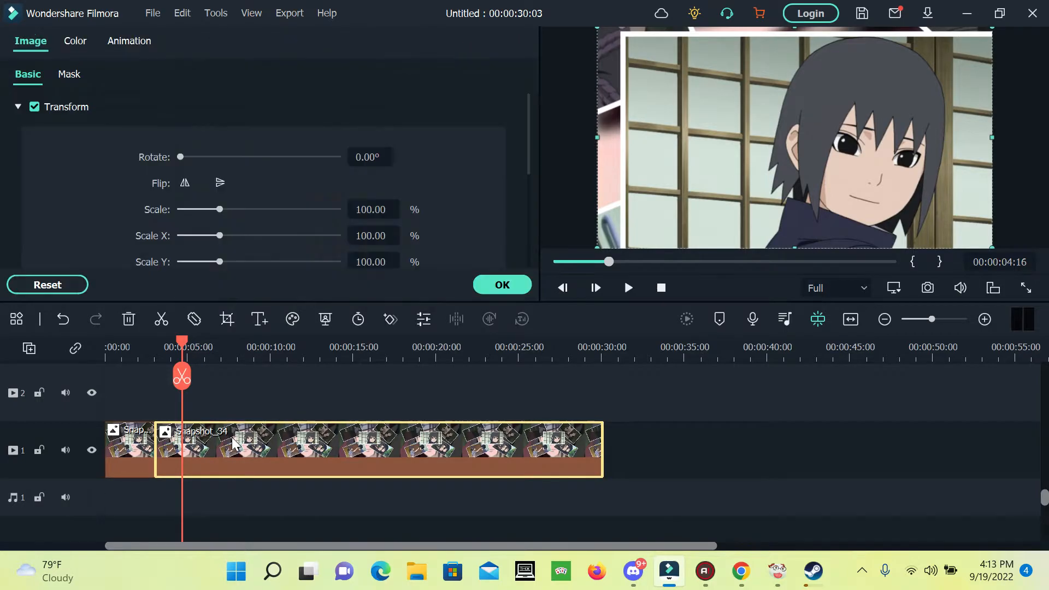
click(227, 319)
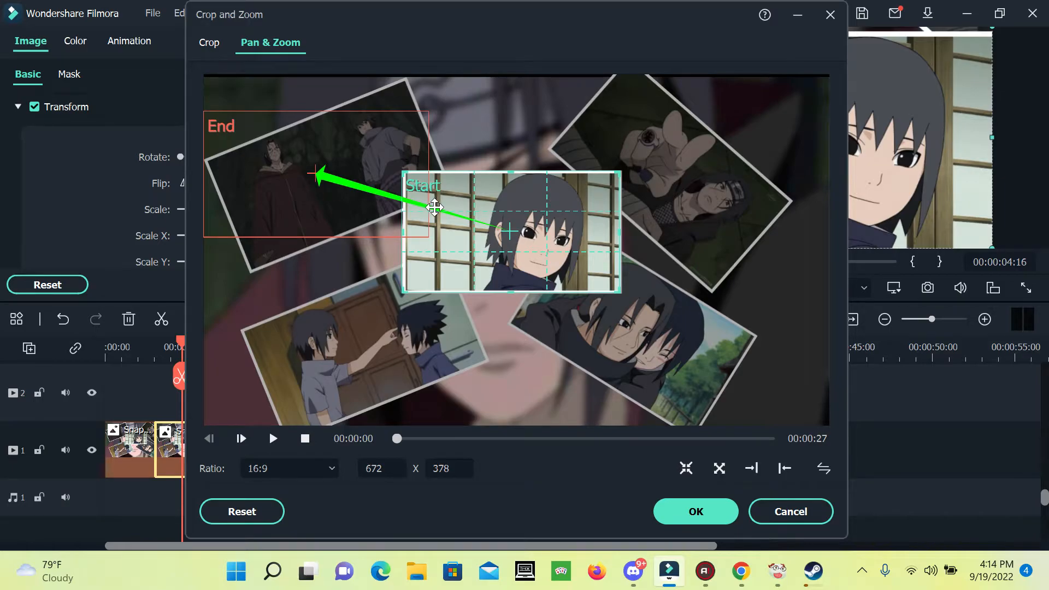
click(824, 468)
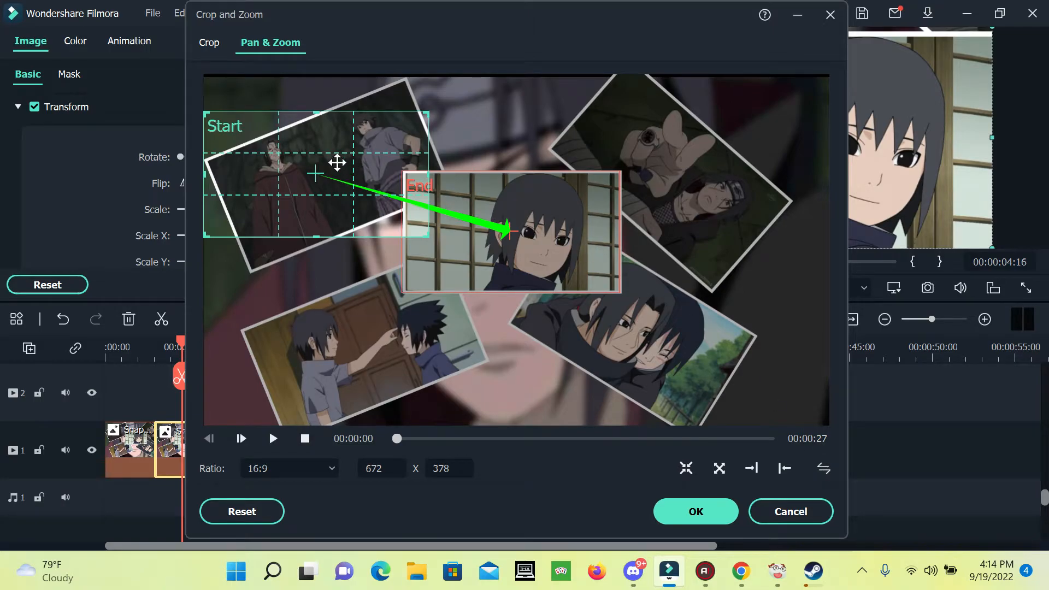
click(550, 241)
drag(550, 241, 726, 186)
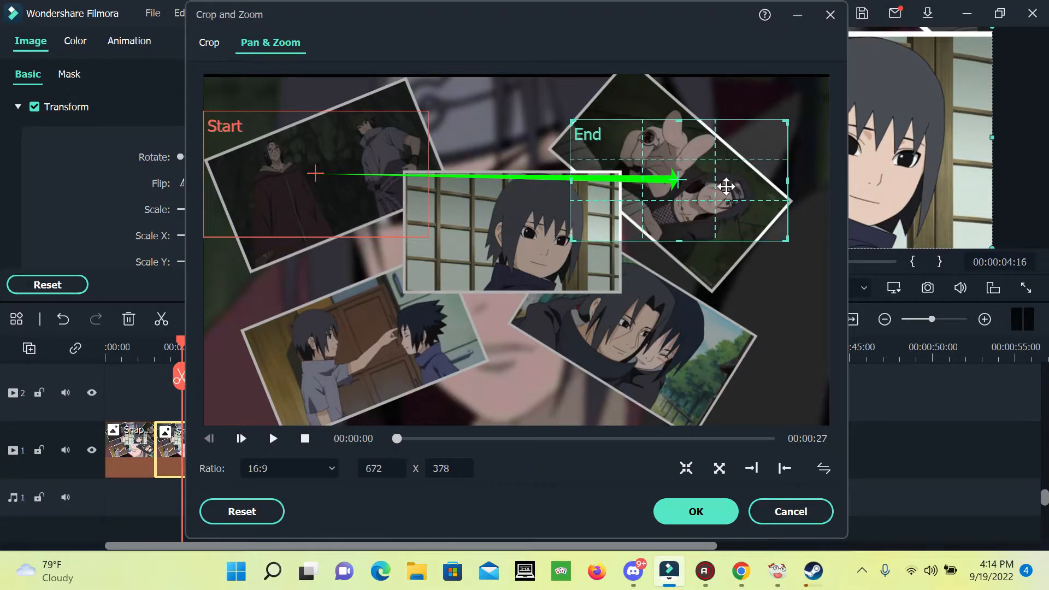
click(689, 512)
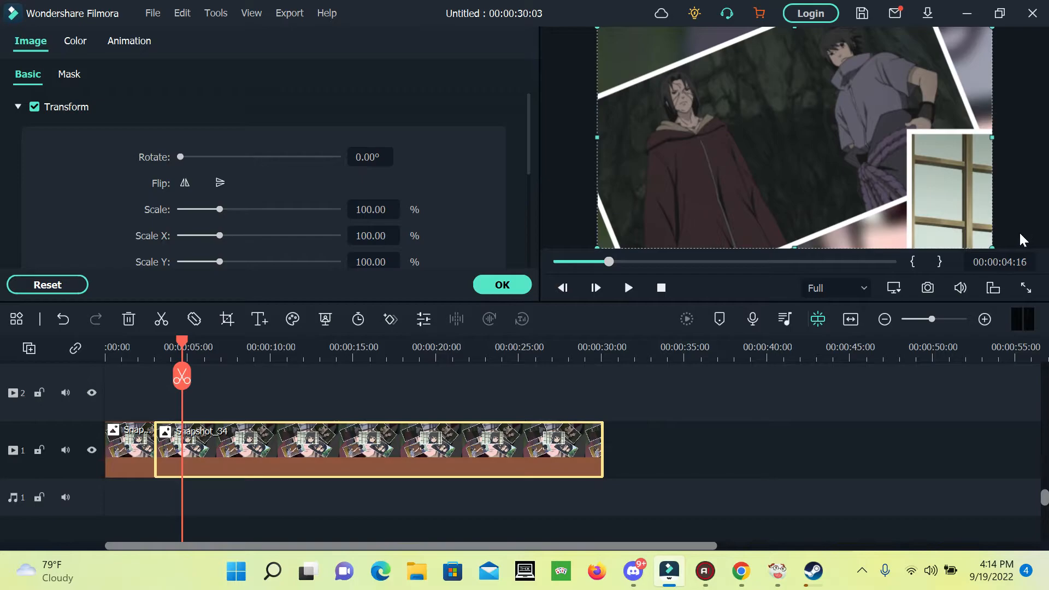
Step: Split the second Snapshot_34 clip at 00:00:06:00
click(1003, 266)
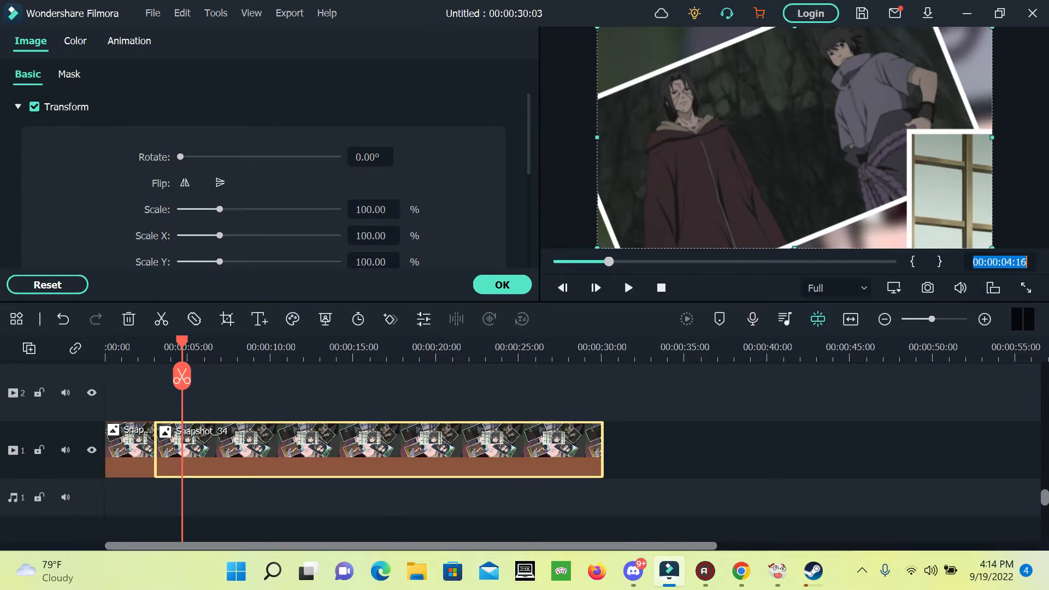
text(600)
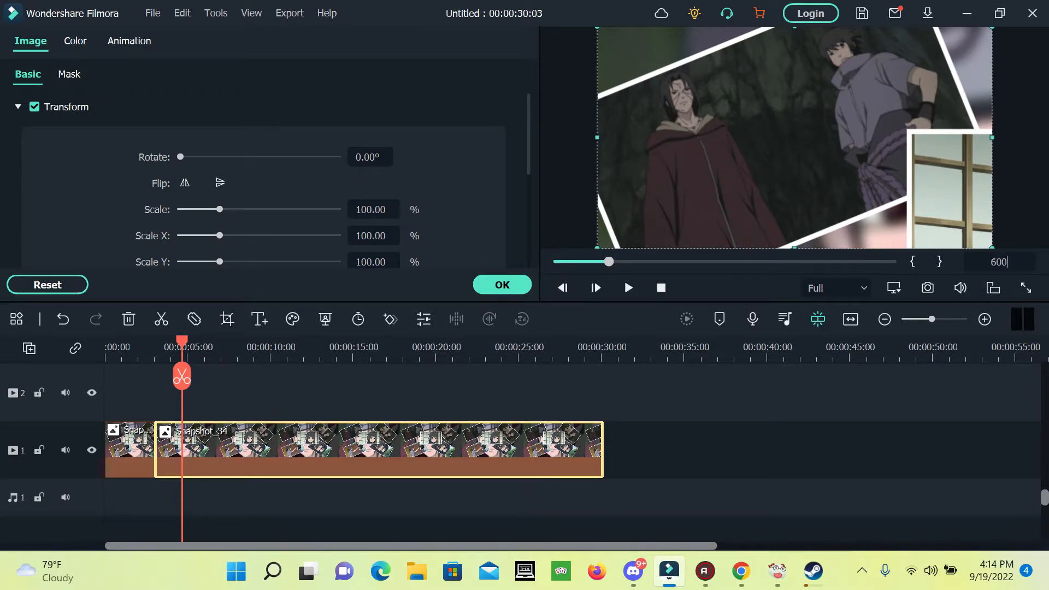
key(Return)
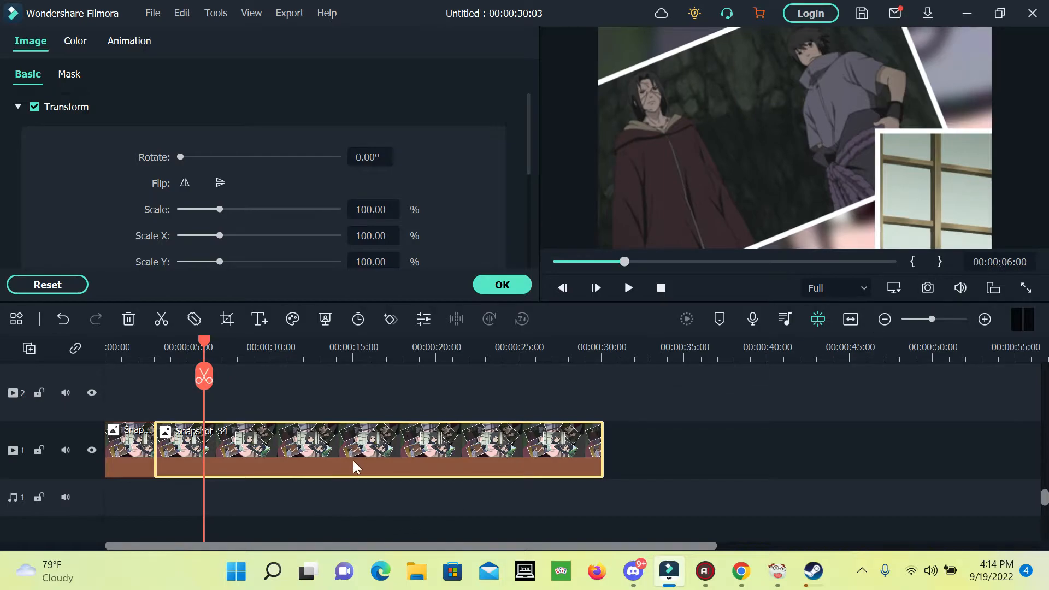
right_click(367, 443)
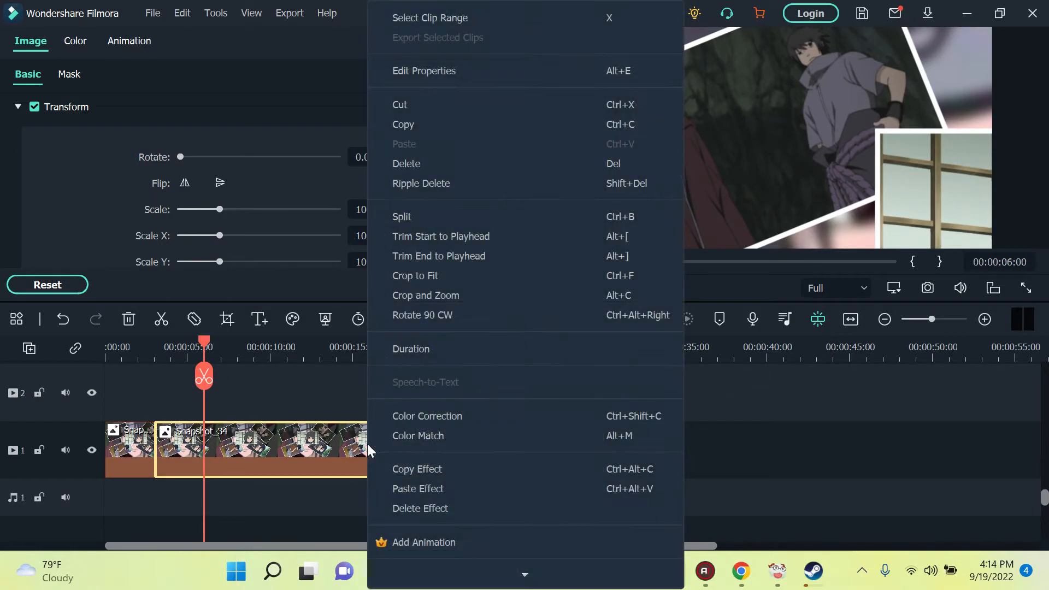
click(438, 219)
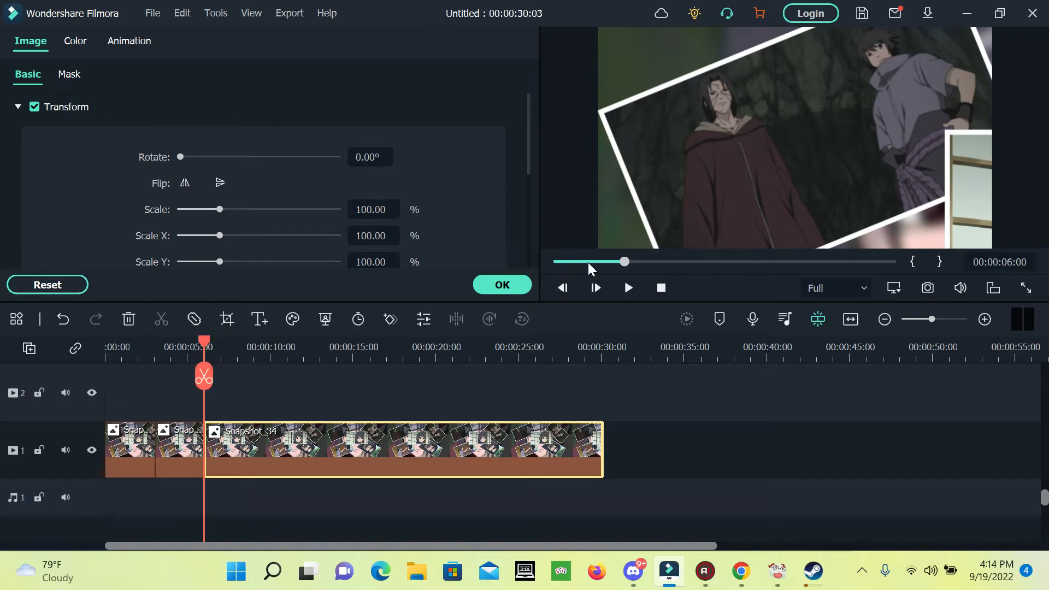
Step: Play the timeline from the start to check the pans across the first two clips
drag(588, 262, 554, 262)
key(space)
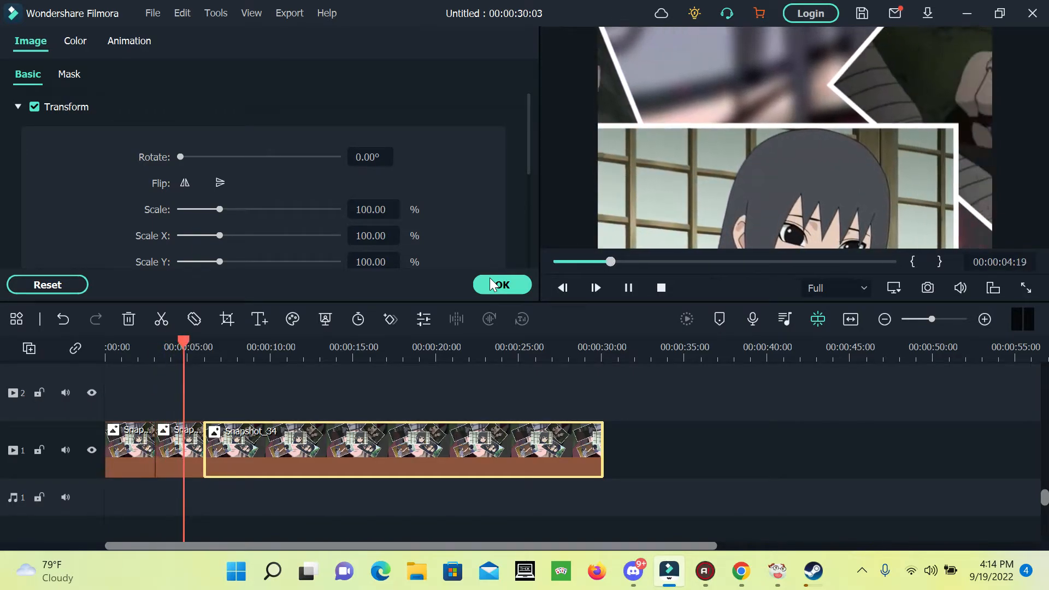
key(space)
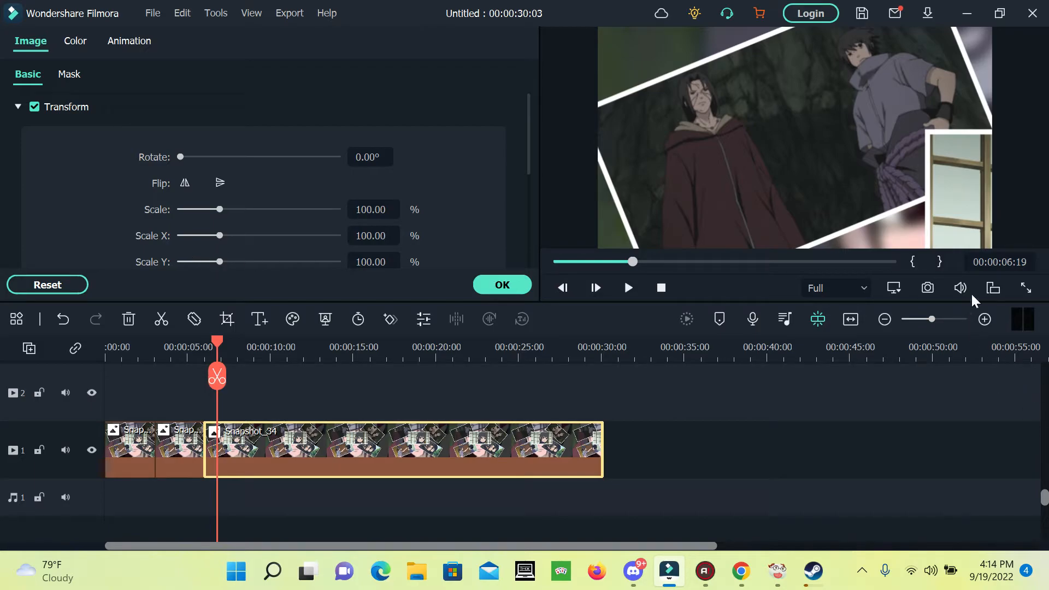
click(1014, 261)
text(900)
key(Return)
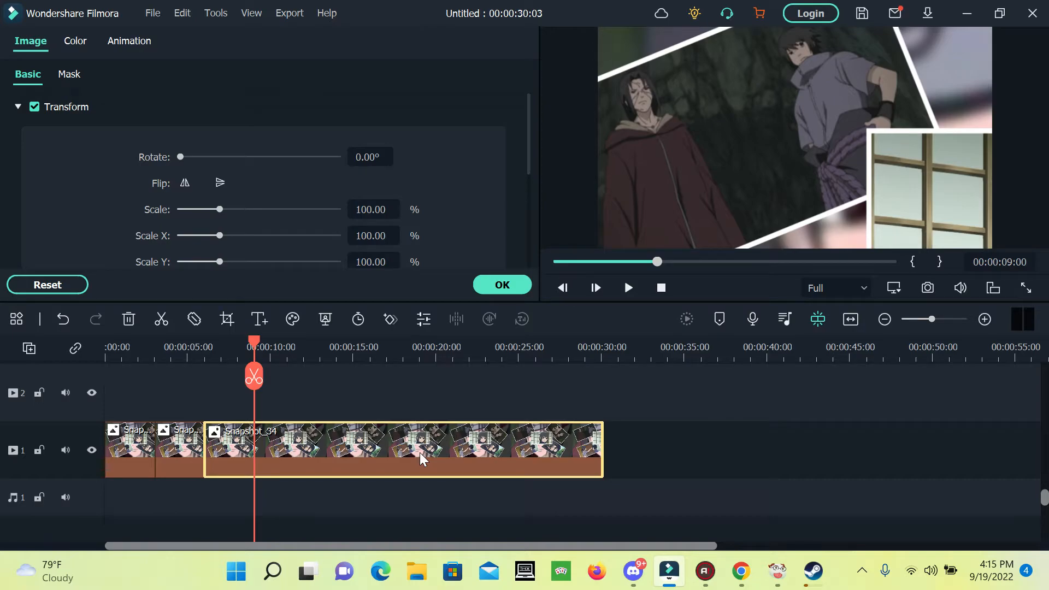
right_click(328, 459)
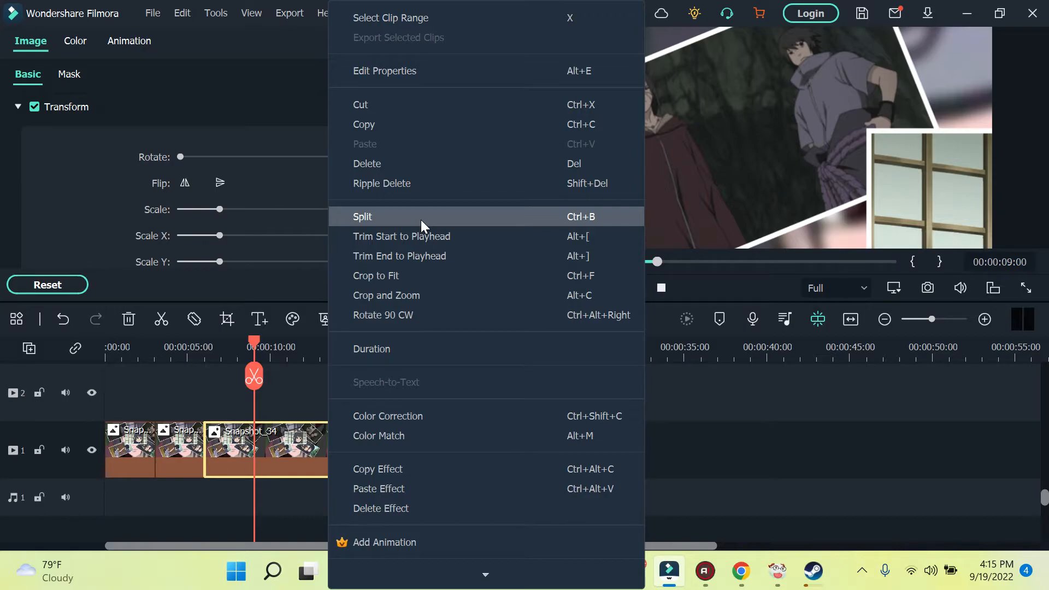
click(225, 399)
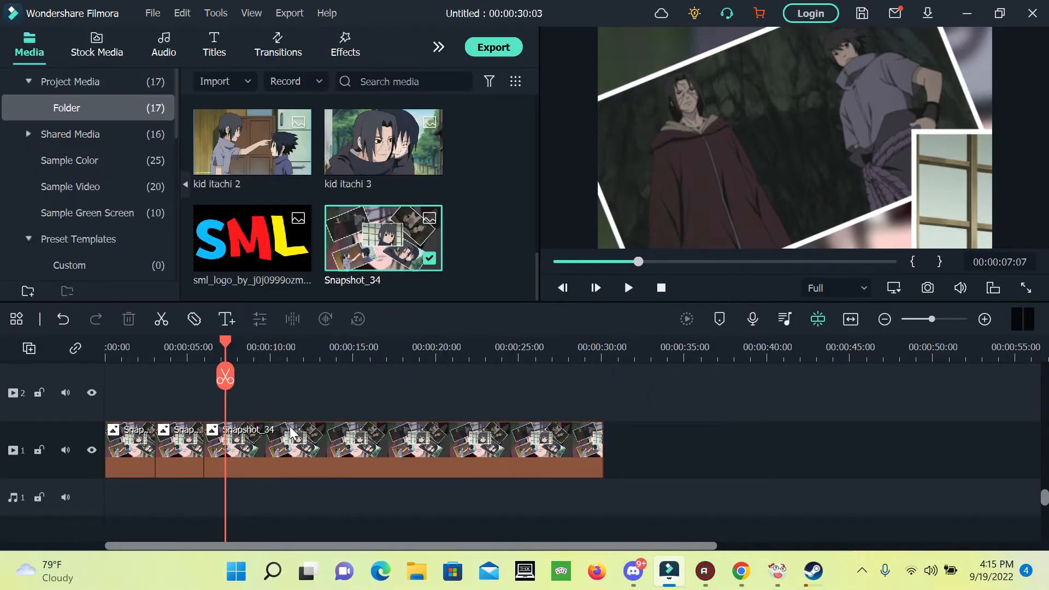
Step: Review the second clip's pan-and-zoom start and end frames and check the view near 00:00:05:00
click(171, 434)
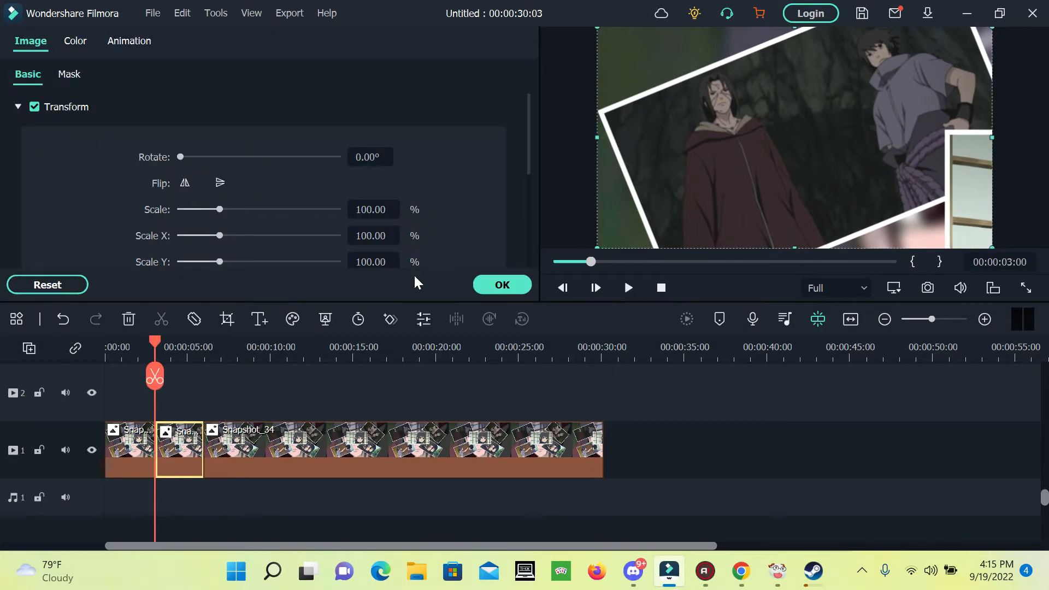
click(494, 284)
click(226, 319)
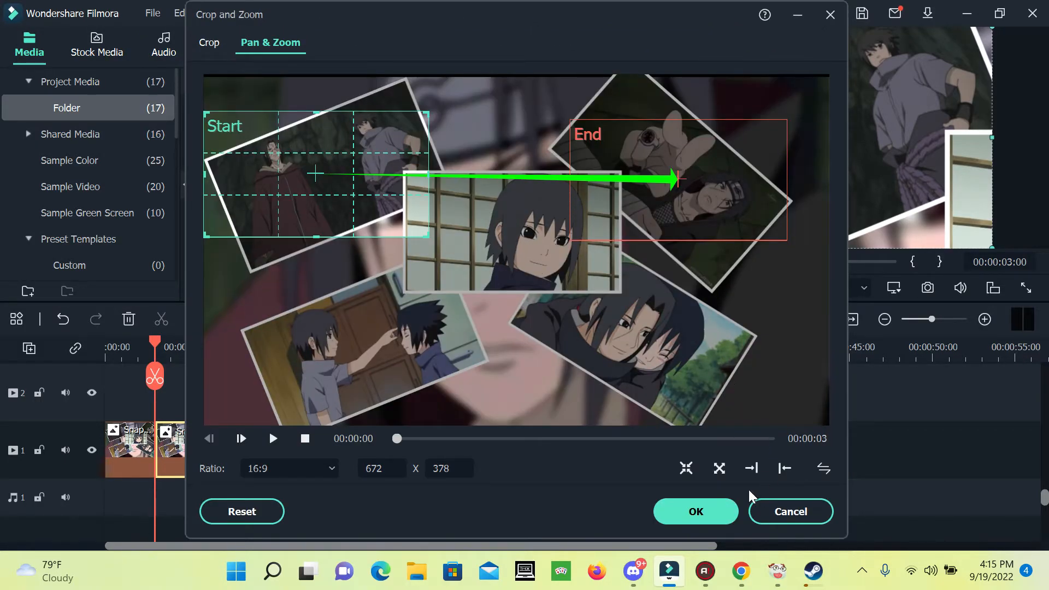
click(704, 505)
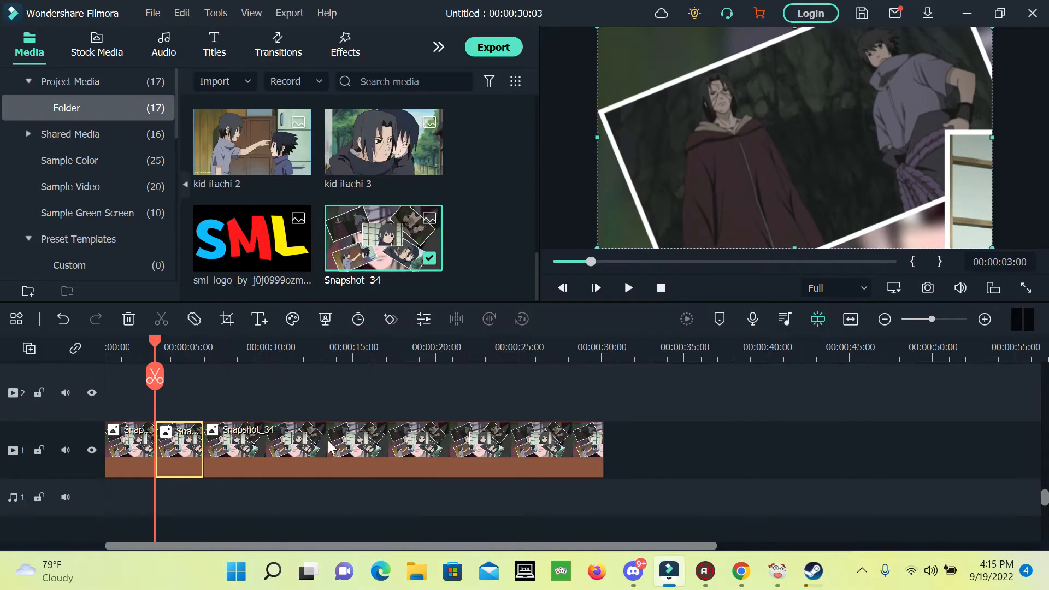
click(203, 394)
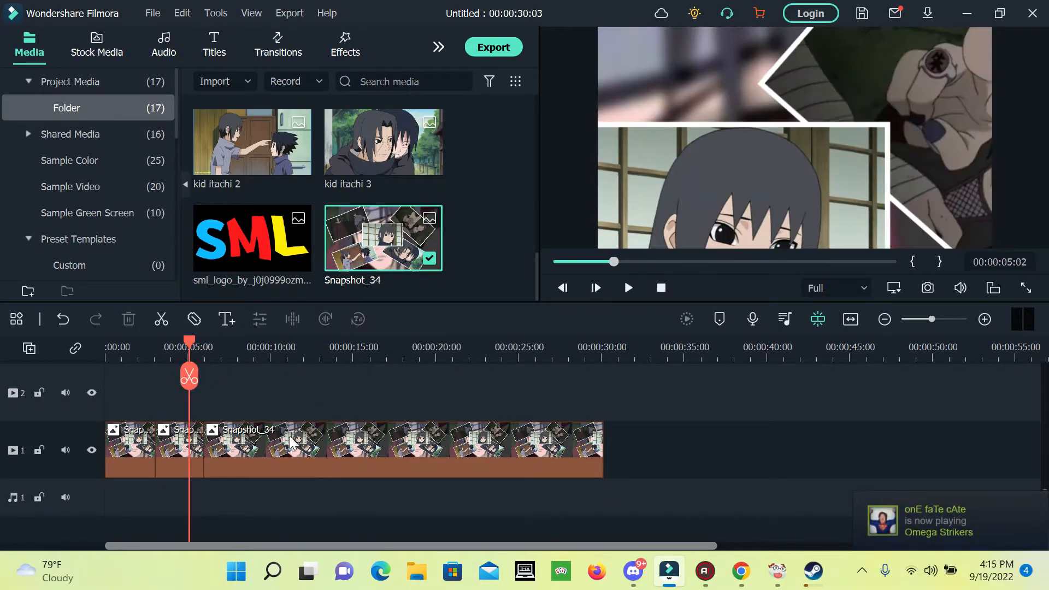
Step: Swap the third Snapshot_34 clip's pan-and-zoom frames, move the end frame onto the collage's lower-right picture, apply, and preview the clip's opening
double_click(294, 442)
click(488, 286)
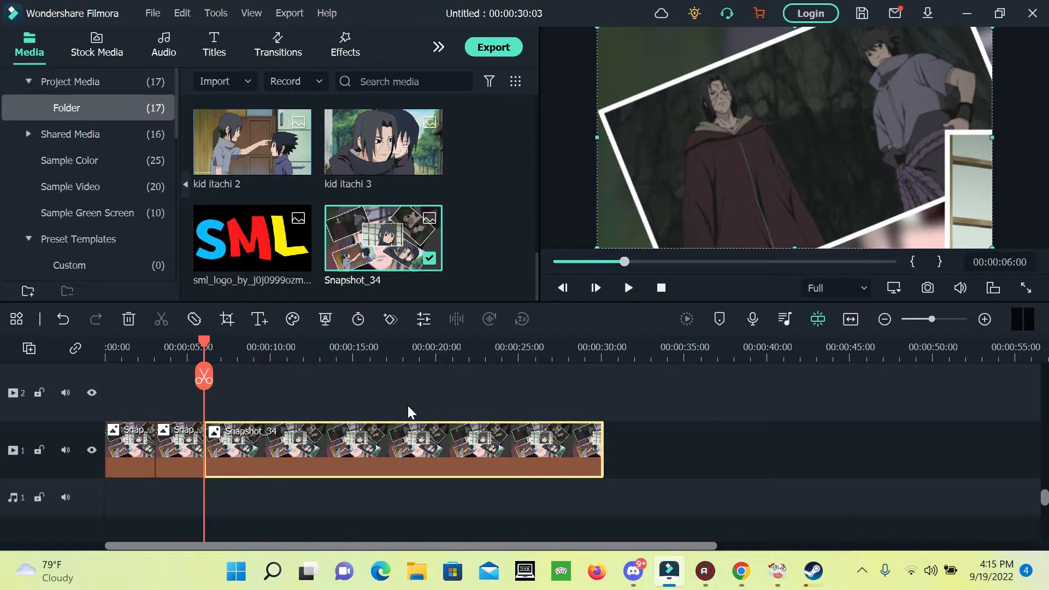
click(228, 319)
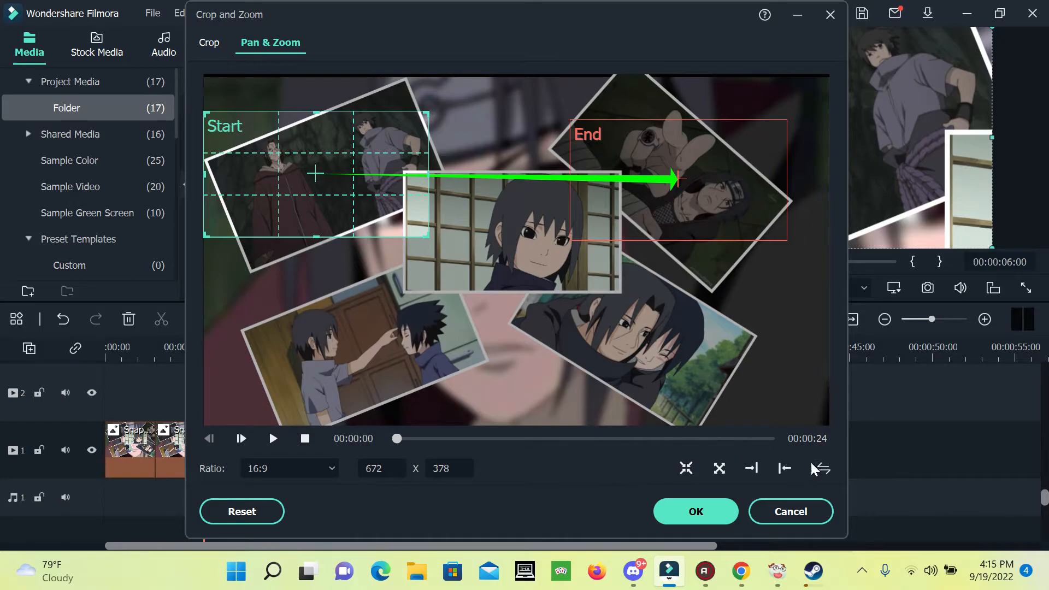
click(823, 469)
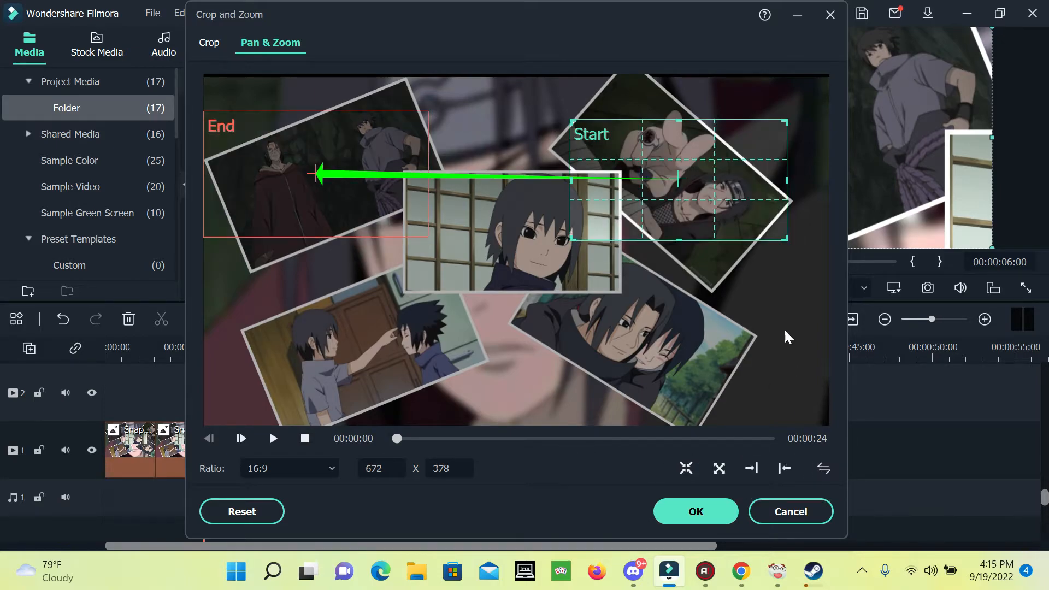
click(261, 166)
drag(281, 166, 615, 332)
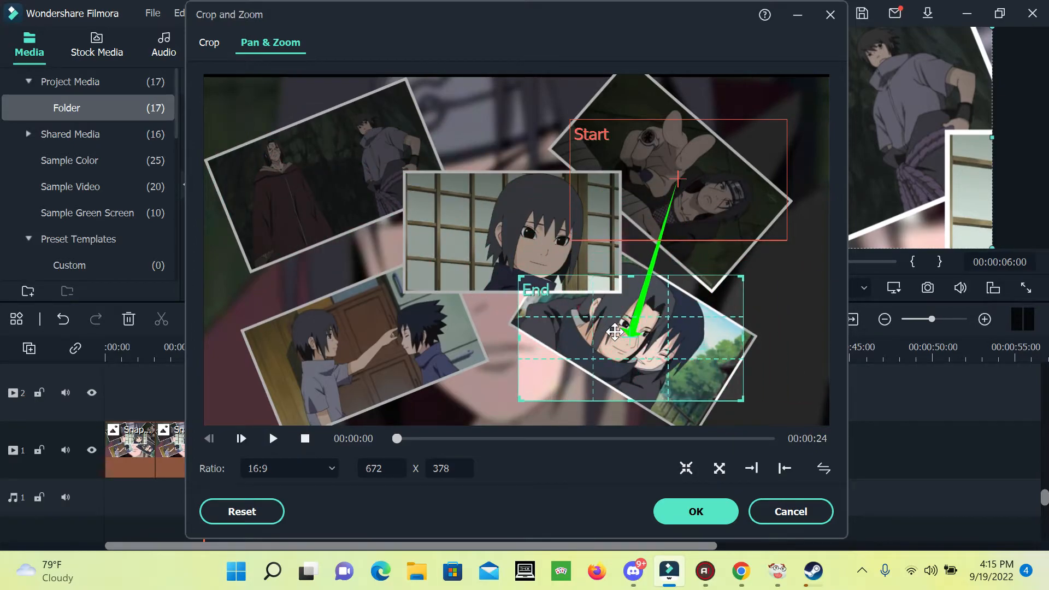
click(695, 512)
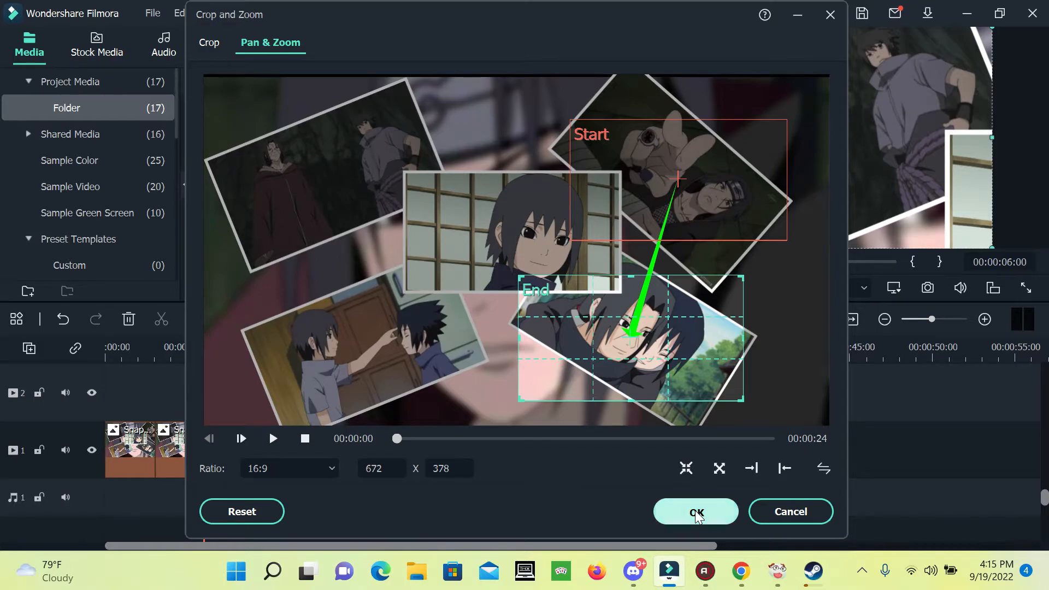
key(space)
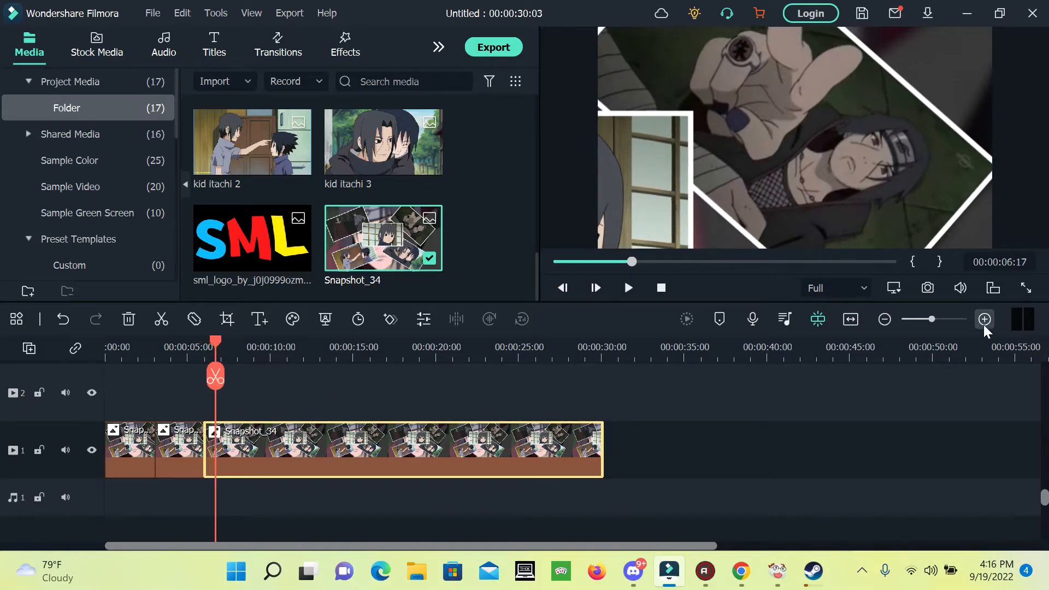
Step: Split the third Snapshot_34 clip at 00:00:09:00
click(999, 262)
text(900)
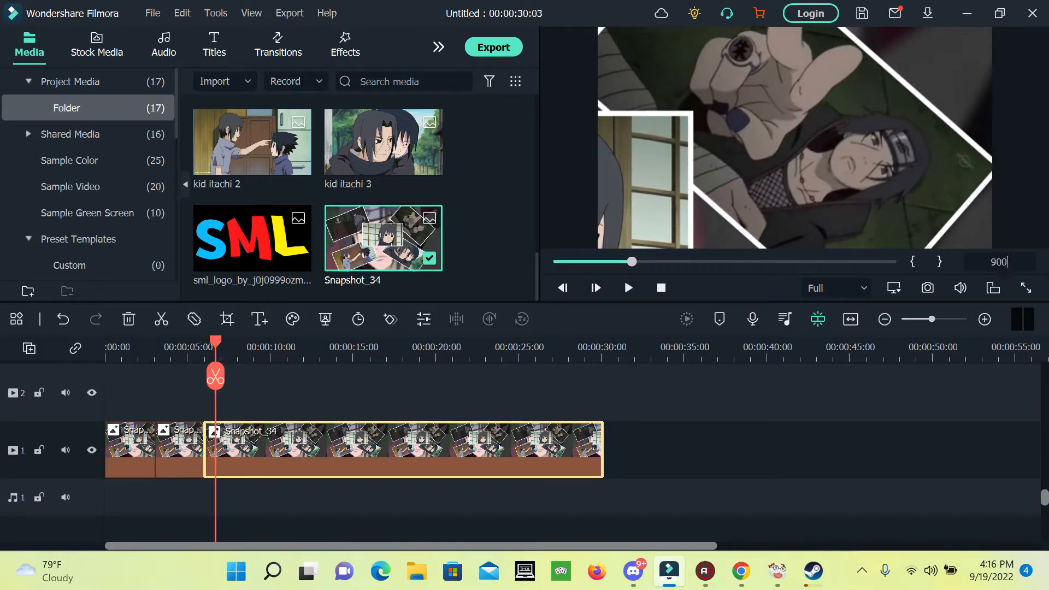
key(Return)
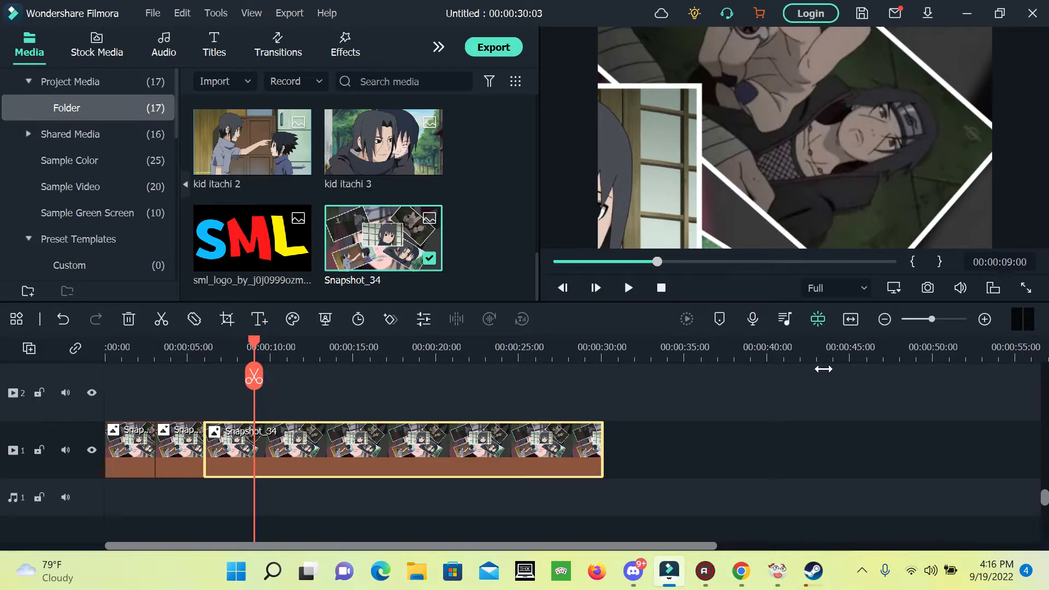
right_click(518, 446)
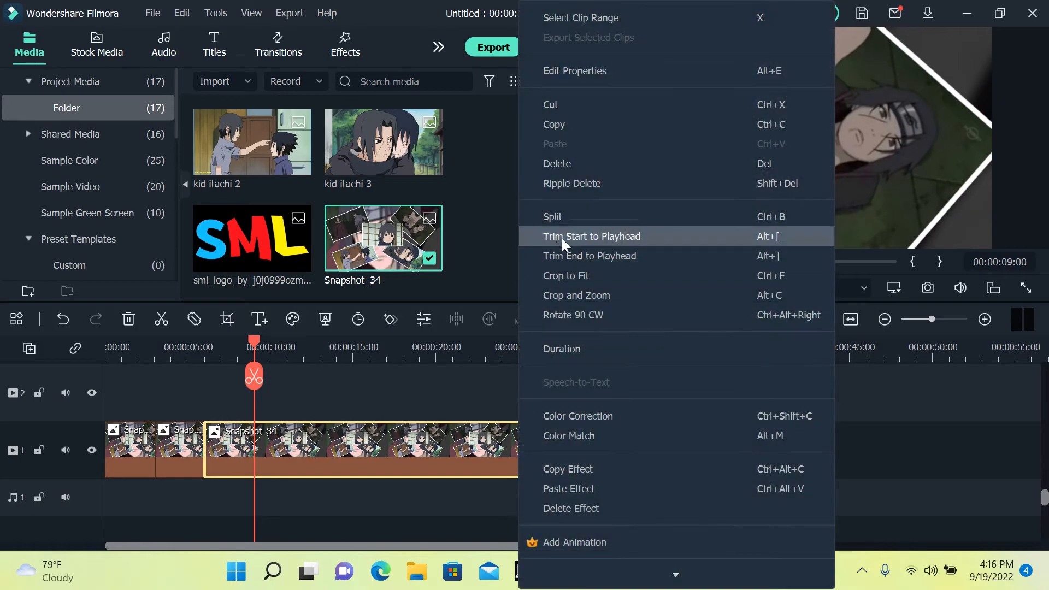
click(569, 216)
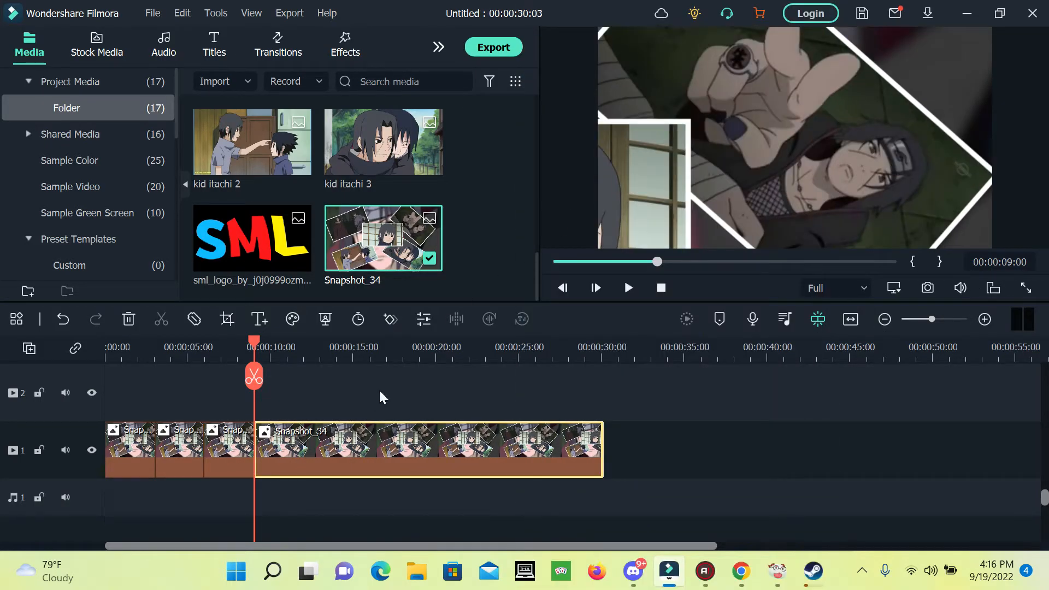
Step: Swap the fourth Snapshot_34 clip's pan-and-zoom frames, move the end frame onto the collage's lower-left picture, and apply
double_click(363, 446)
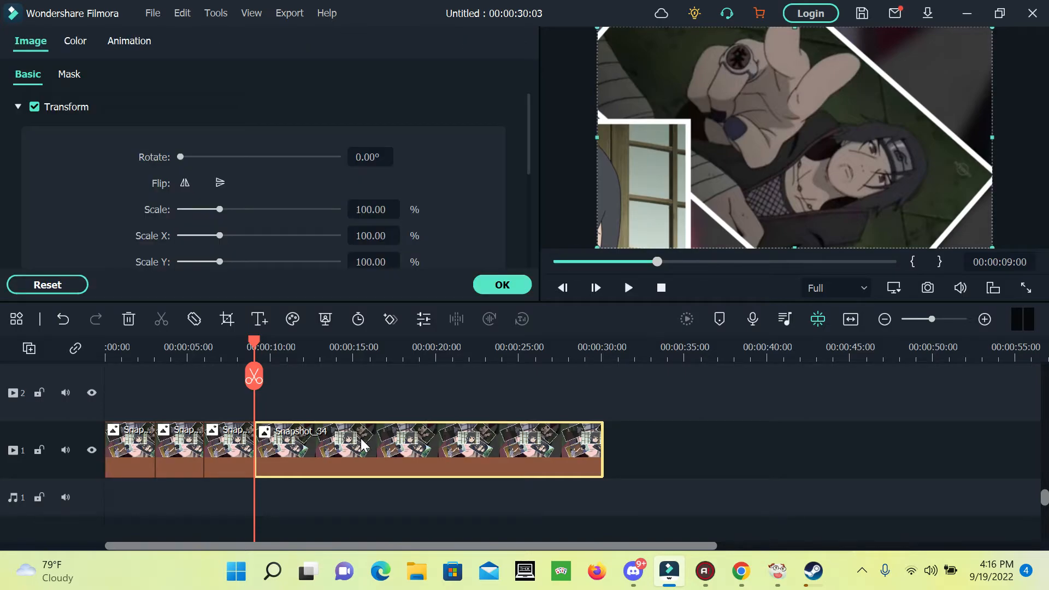
click(500, 284)
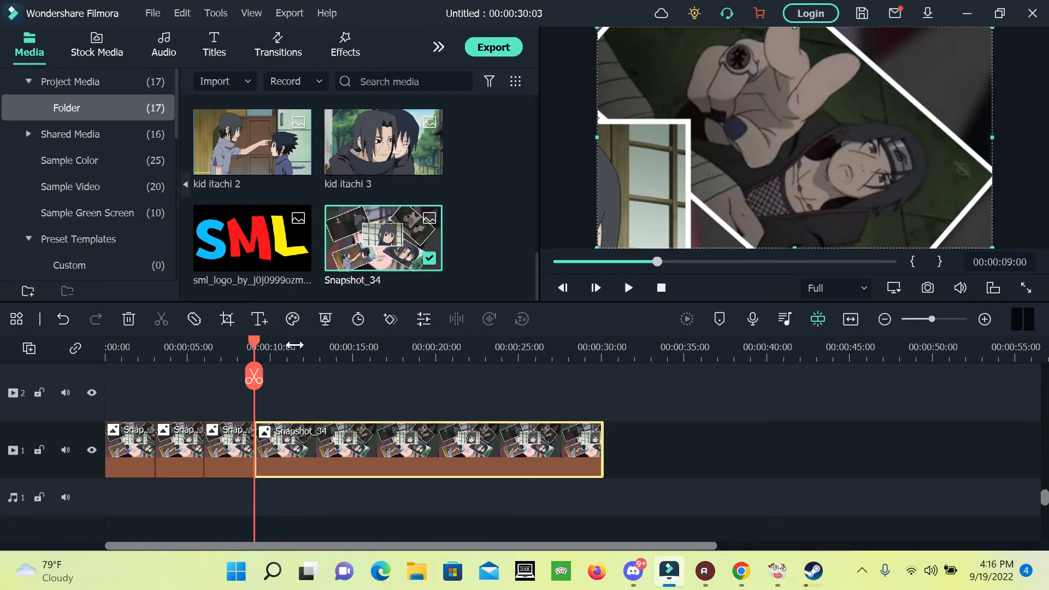
click(228, 317)
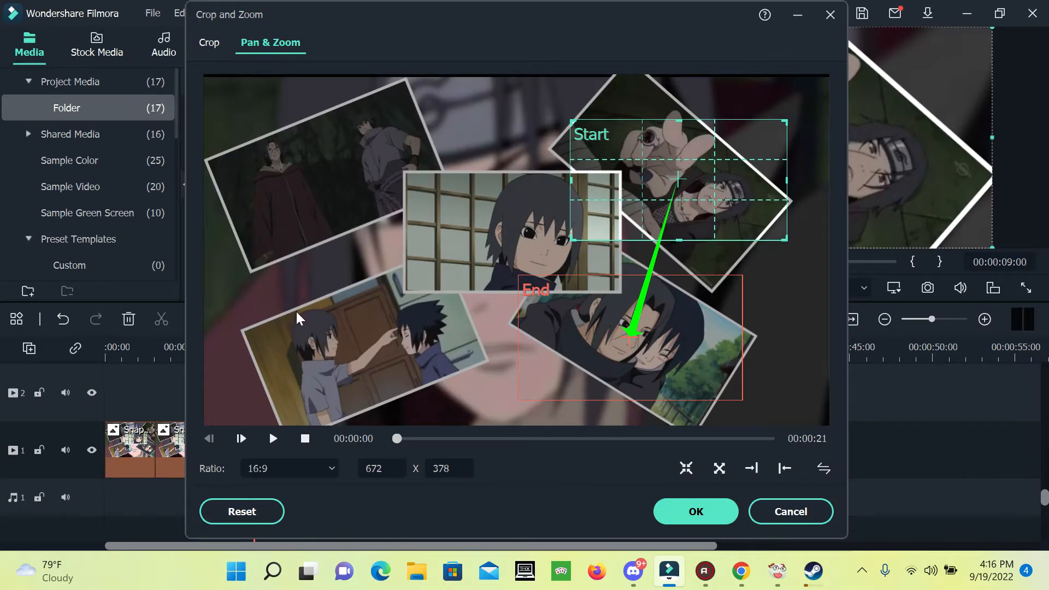
click(825, 471)
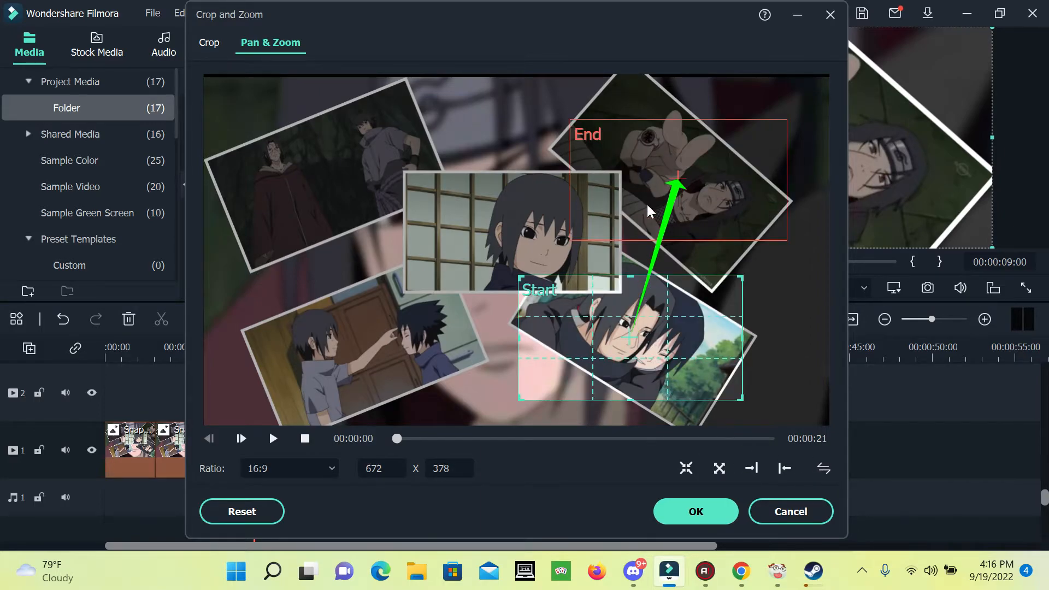
drag(689, 170, 375, 344)
click(695, 512)
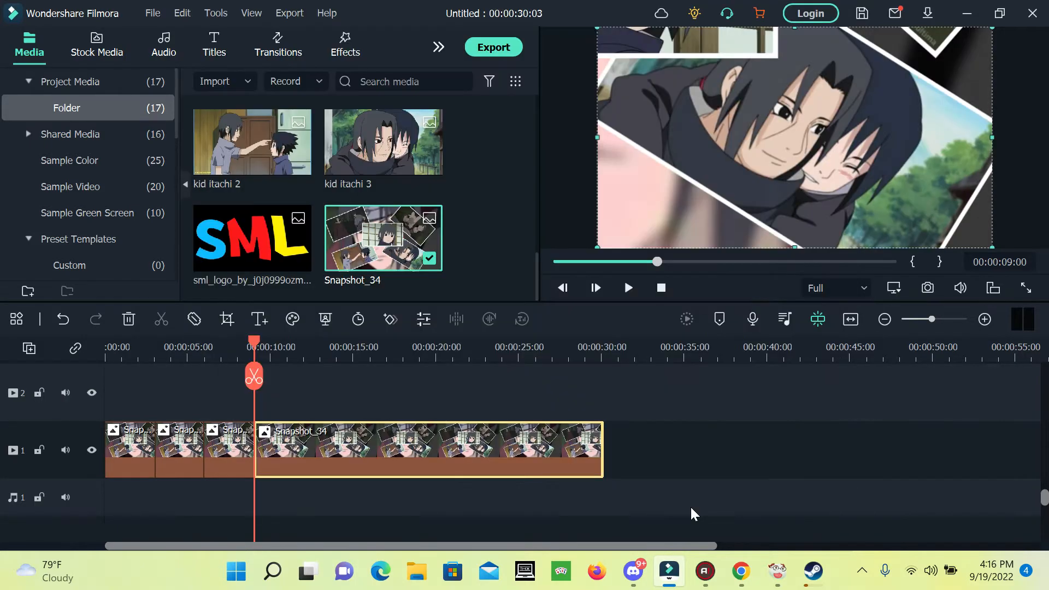
right_click(381, 447)
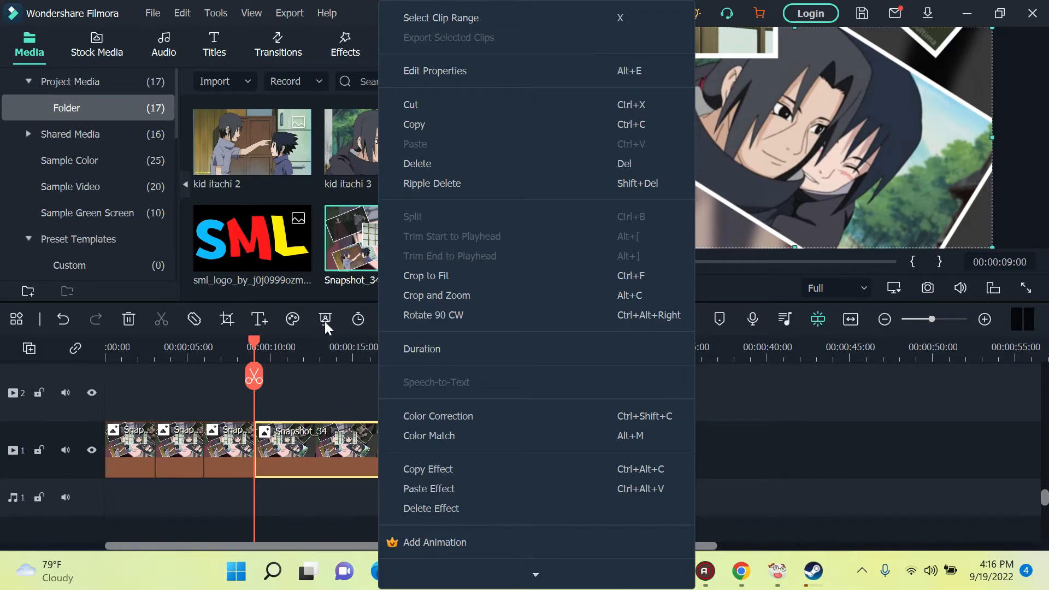
click(304, 461)
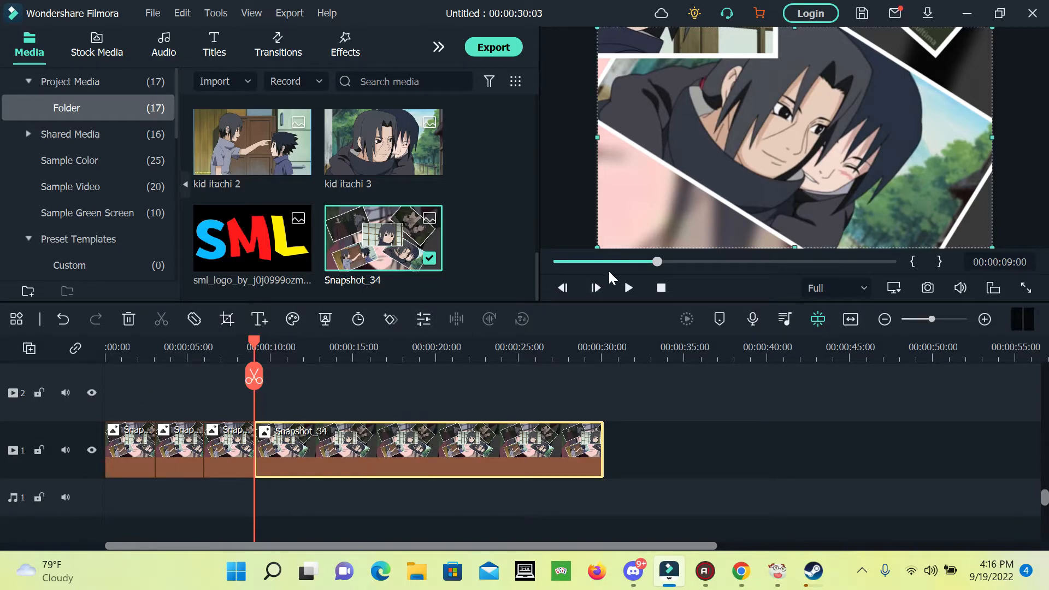
Step: Split the fourth Snapshot_34 clip at 00:00:12:00
click(563, 288)
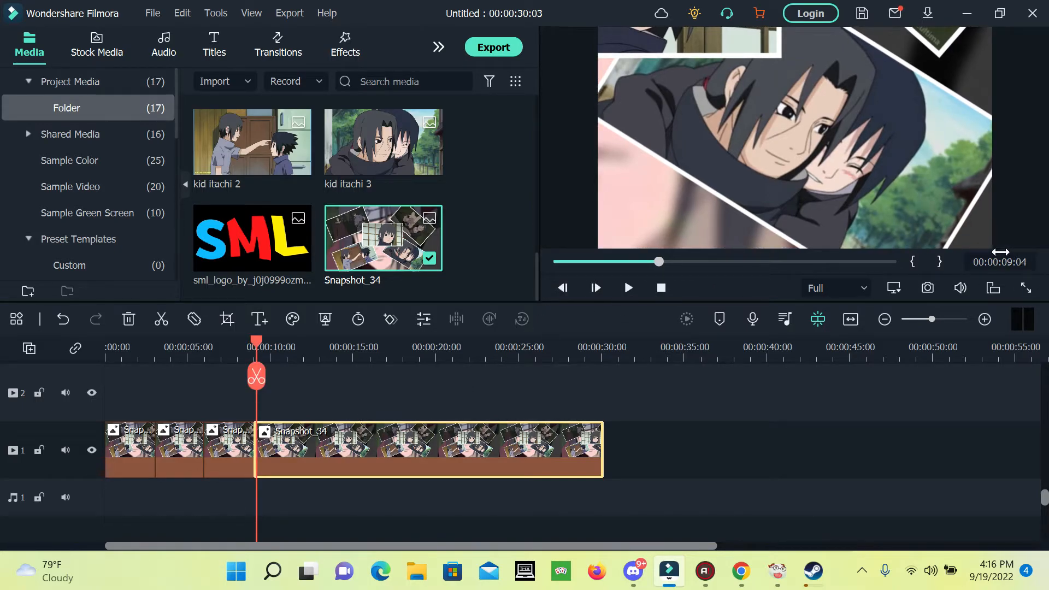
click(1000, 261)
text(12:00)
key(Return)
right_click(517, 433)
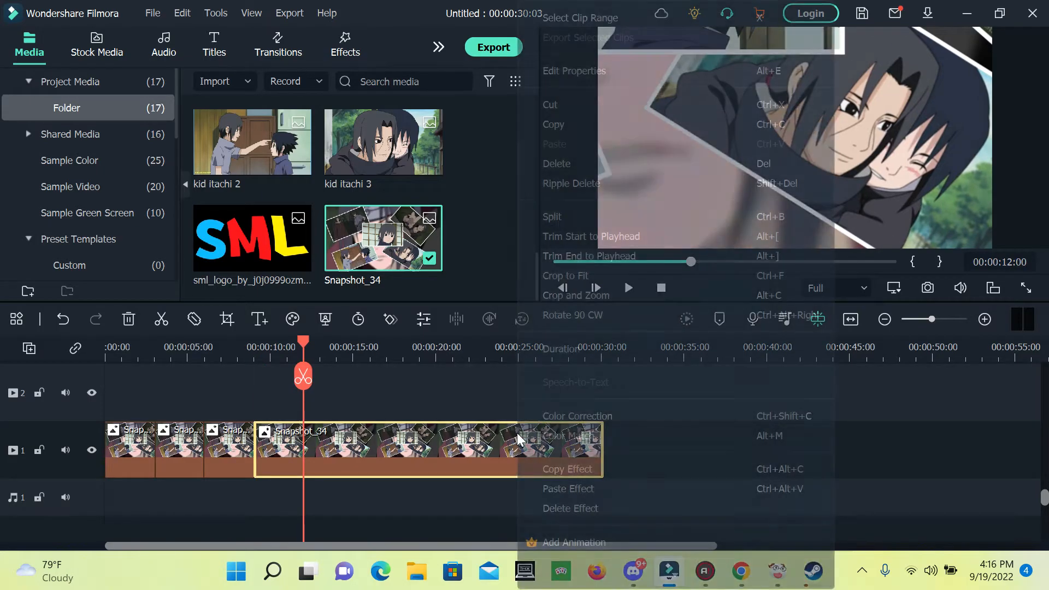
click(580, 215)
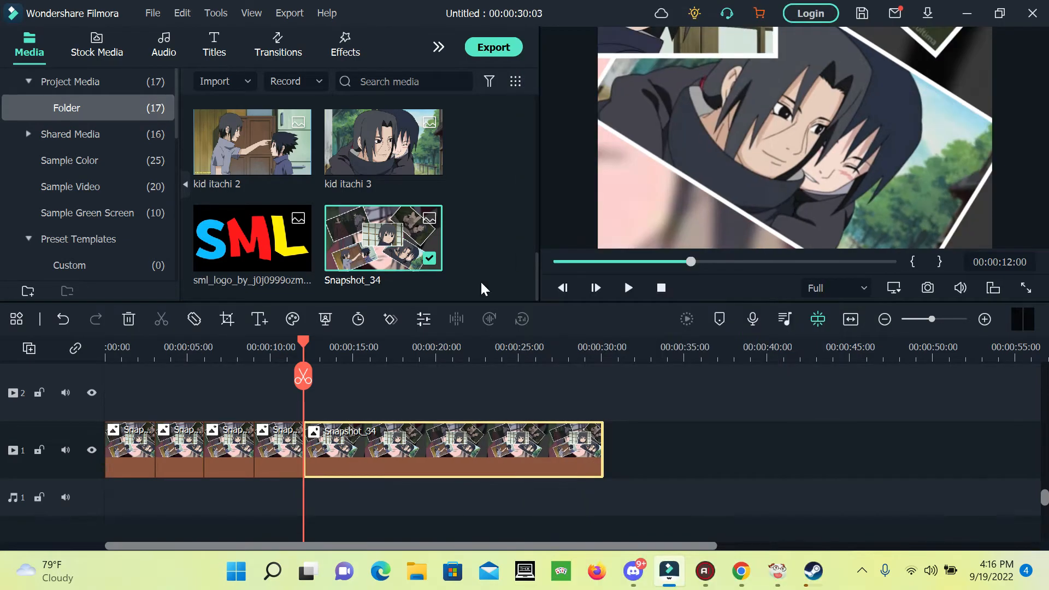
Step: Swap the fifth Snapshot_34 clip's pan-and-zoom frames and move the end frame onto the collage's centre picture
double_click(383, 448)
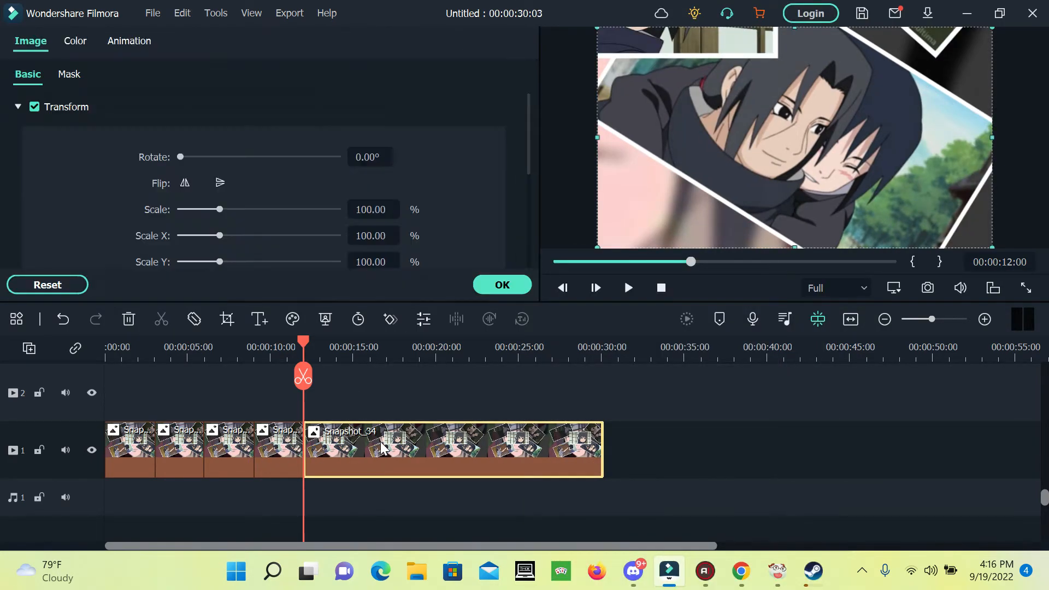
click(503, 280)
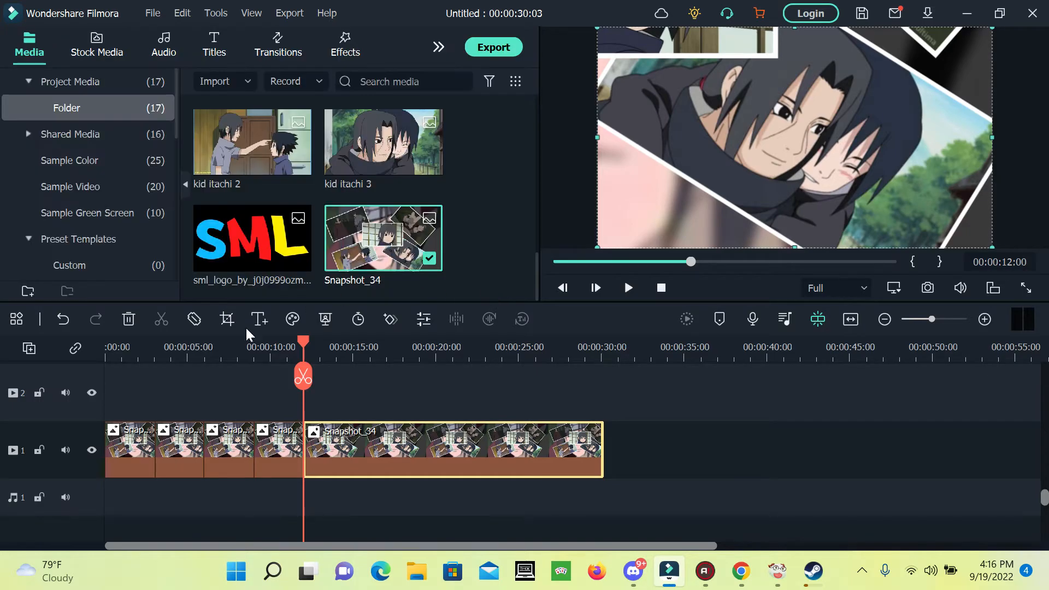
click(227, 319)
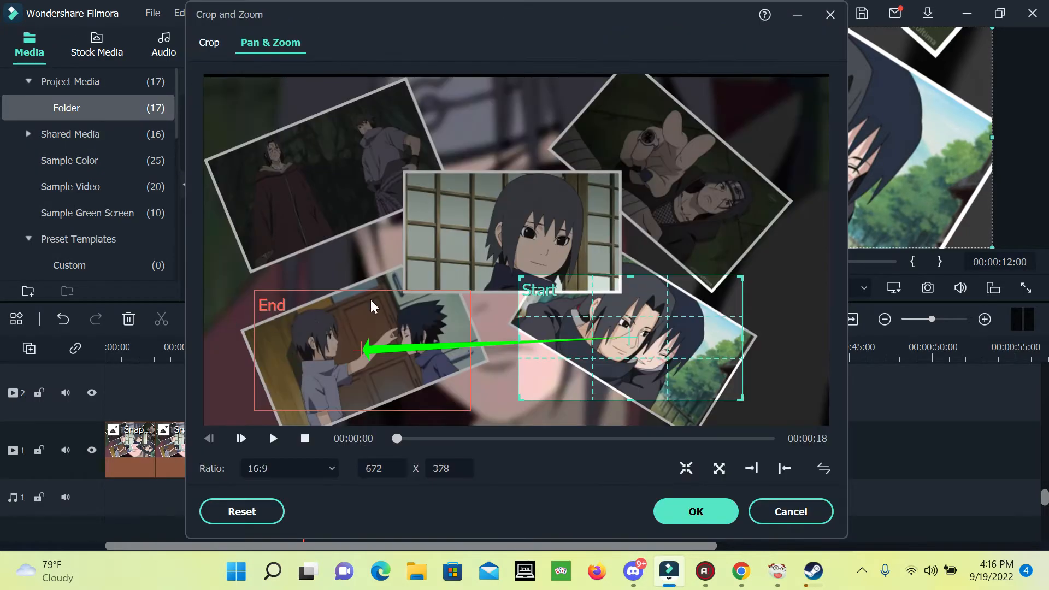
click(826, 470)
click(646, 361)
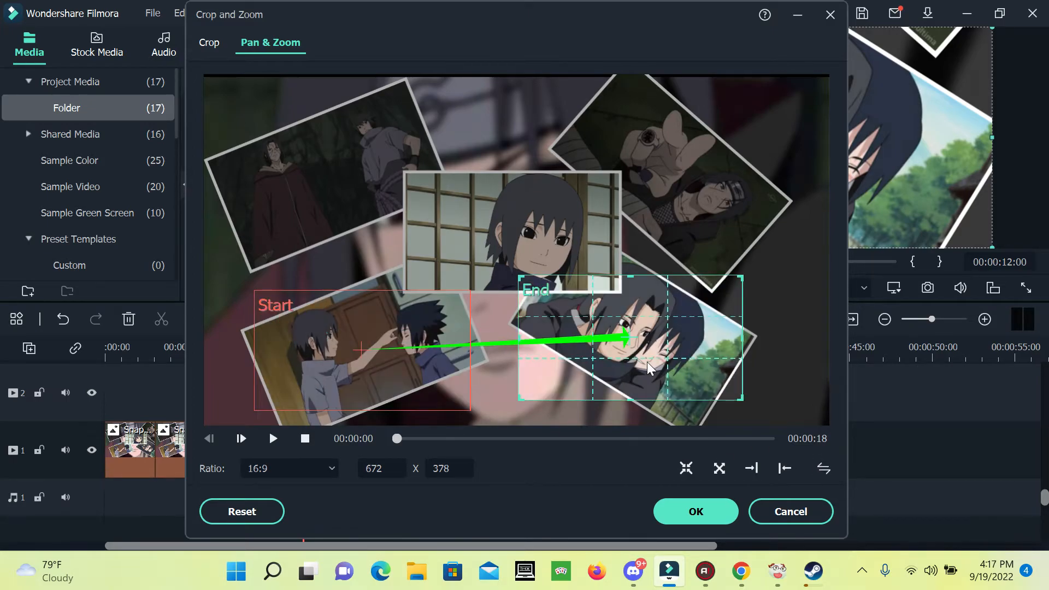
drag(646, 362, 516, 202)
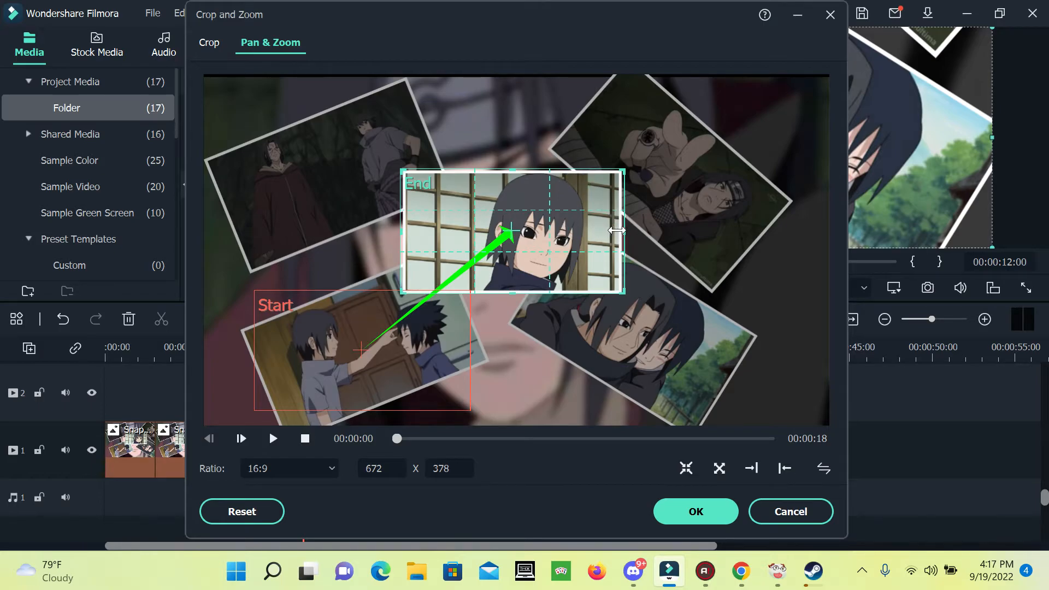
Step: Try enlarging the end frame up to 1316 x 740, and shrink it back around the centre picture at 671 x 377
drag(623, 229, 754, 405)
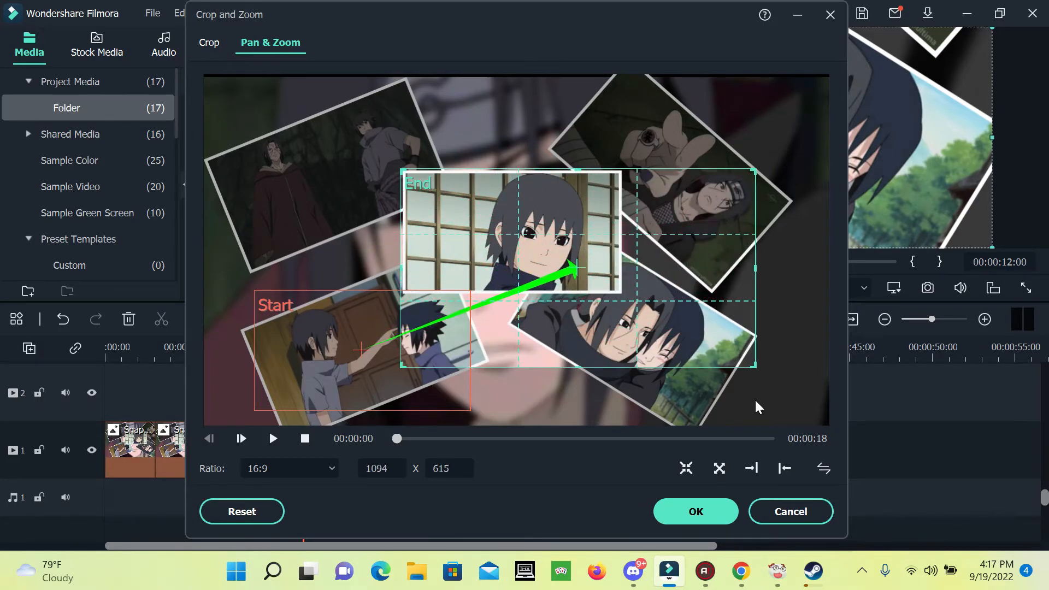
drag(575, 171, 449, 96)
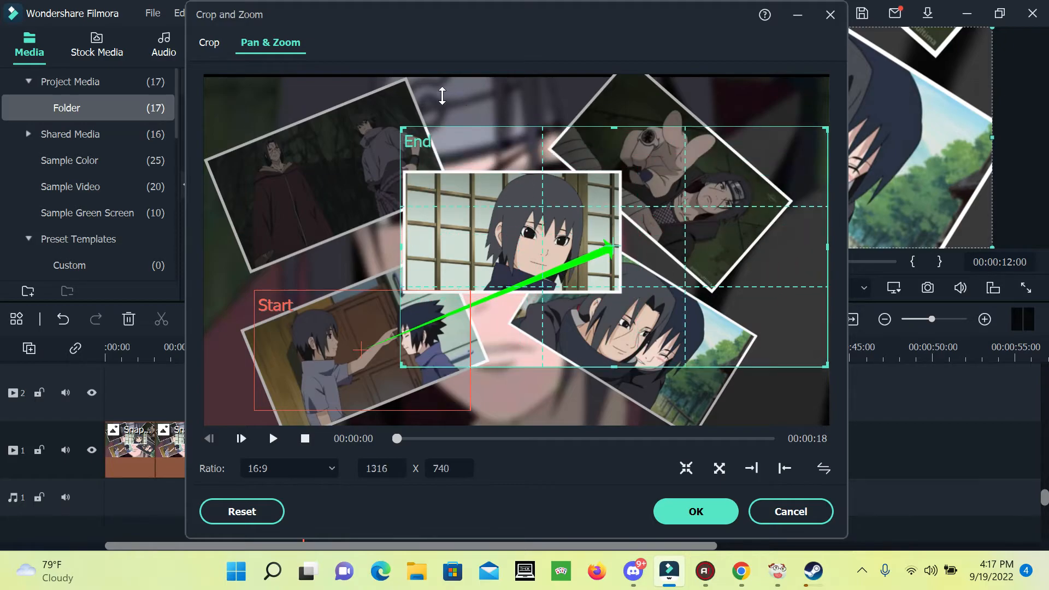
drag(404, 244, 291, 238)
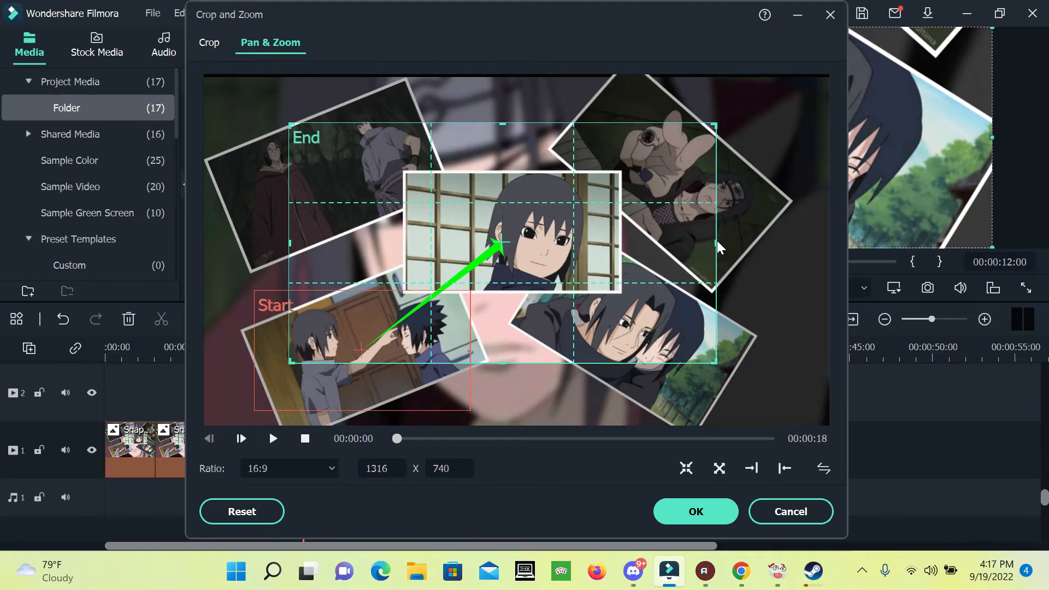
drag(716, 239, 620, 254)
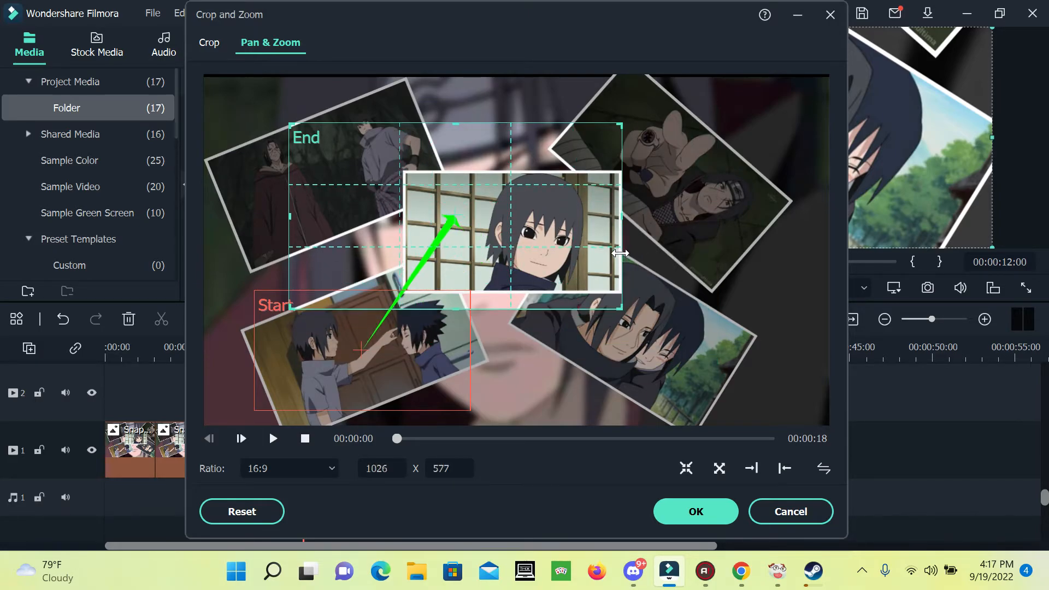
drag(290, 218, 406, 240)
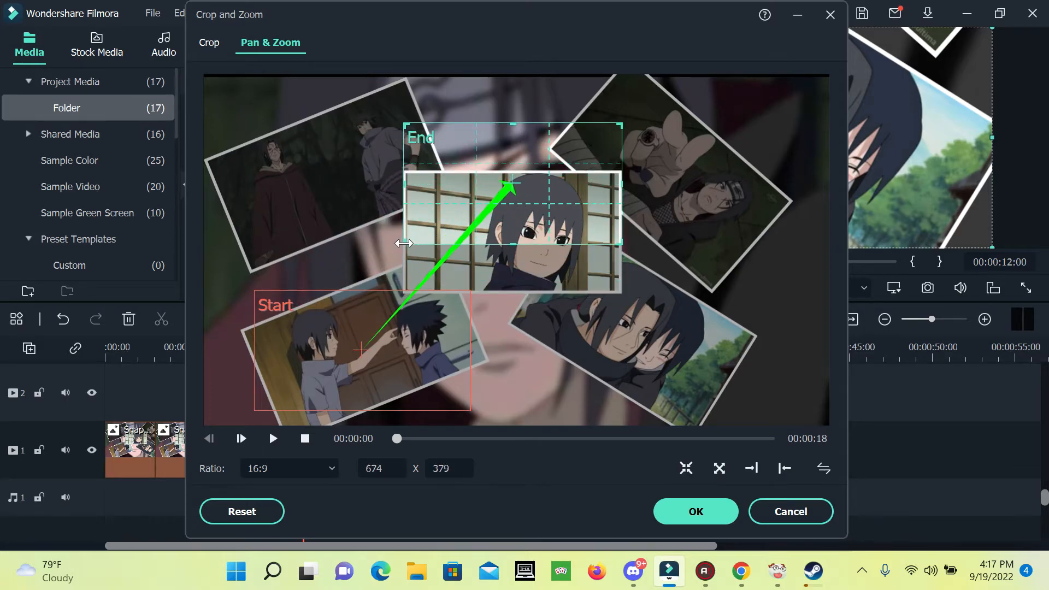
drag(499, 183, 499, 227)
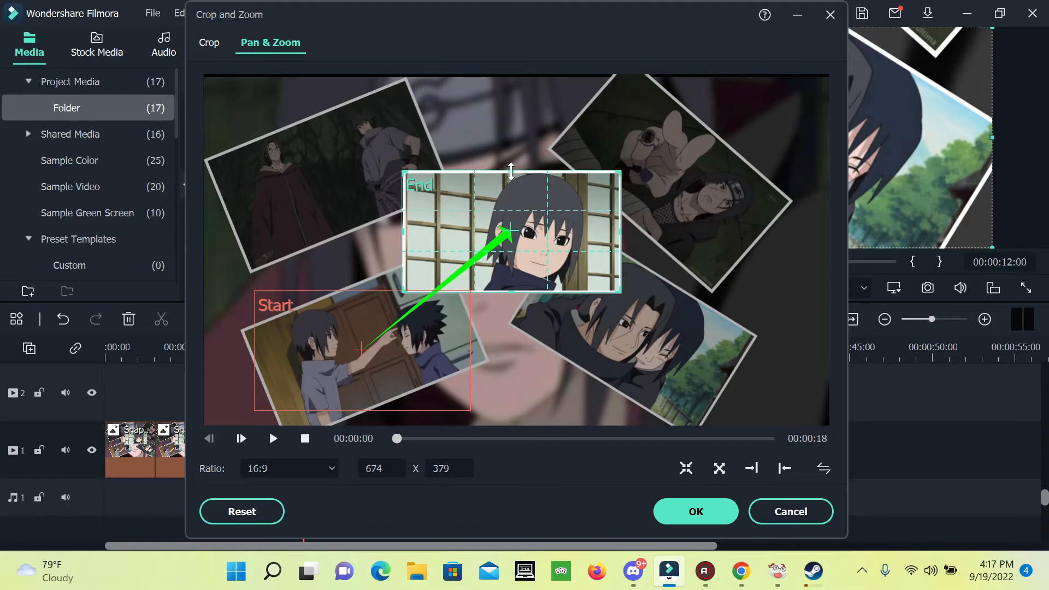
mouse_move(511, 172)
mouse_down()
mouse_move(514, 148)
mouse_move(481, 199)
mouse_move(506, 171)
mouse_up()
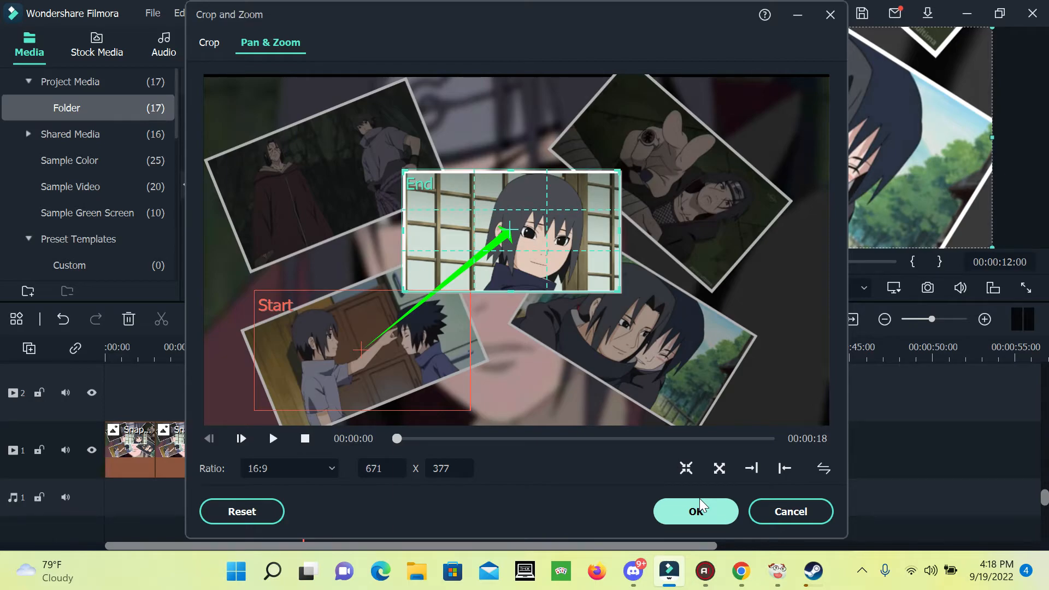
Step: Move and resize the end frame, refit it over the centre picture at 671 x 377, and apply the pan and zoom
drag(548, 219, 541, 142)
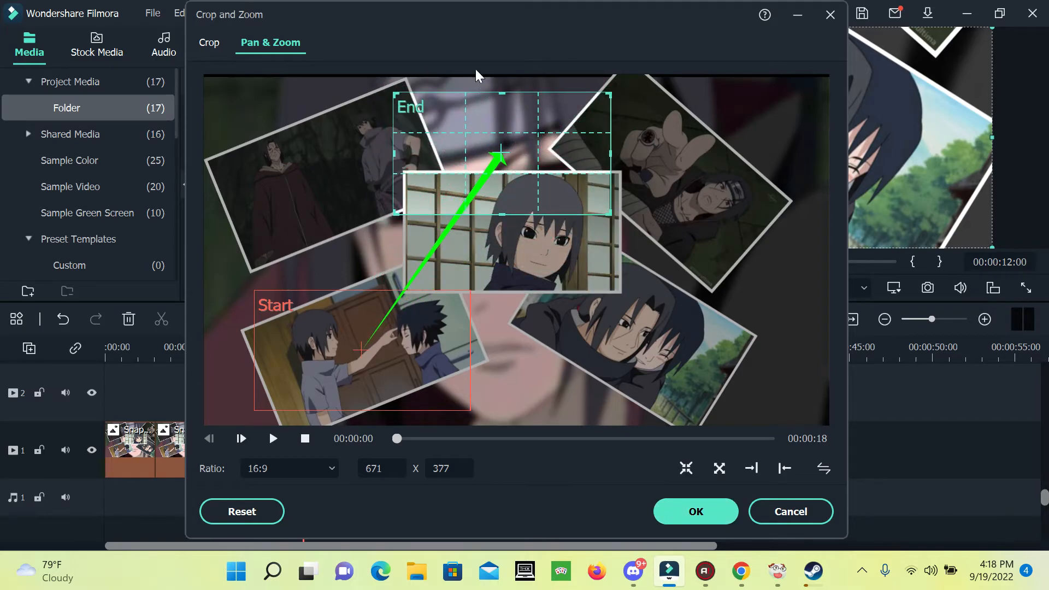
drag(501, 94, 815, 67)
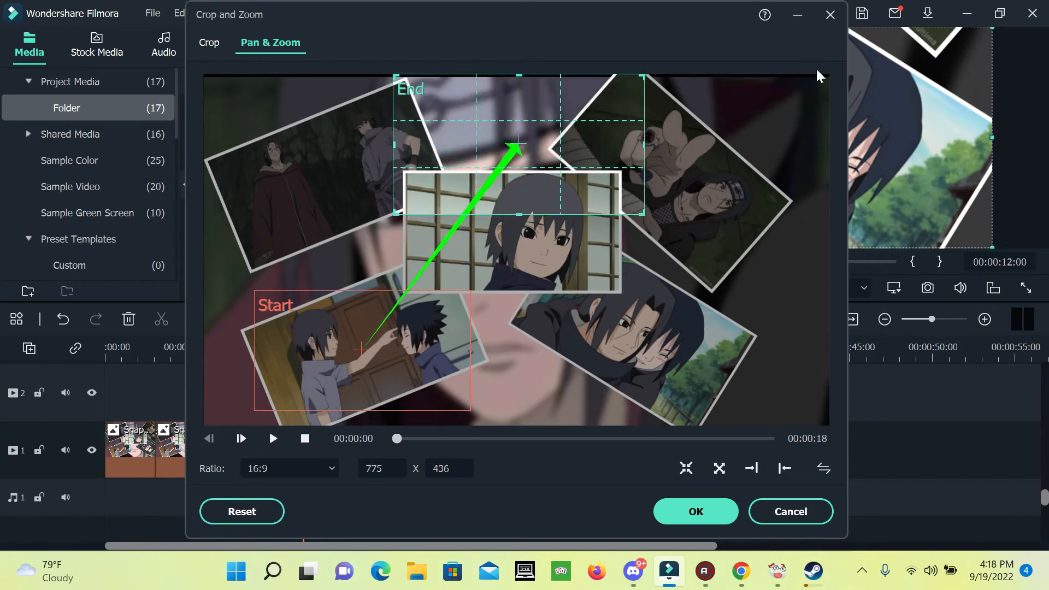
drag(560, 127, 533, 237)
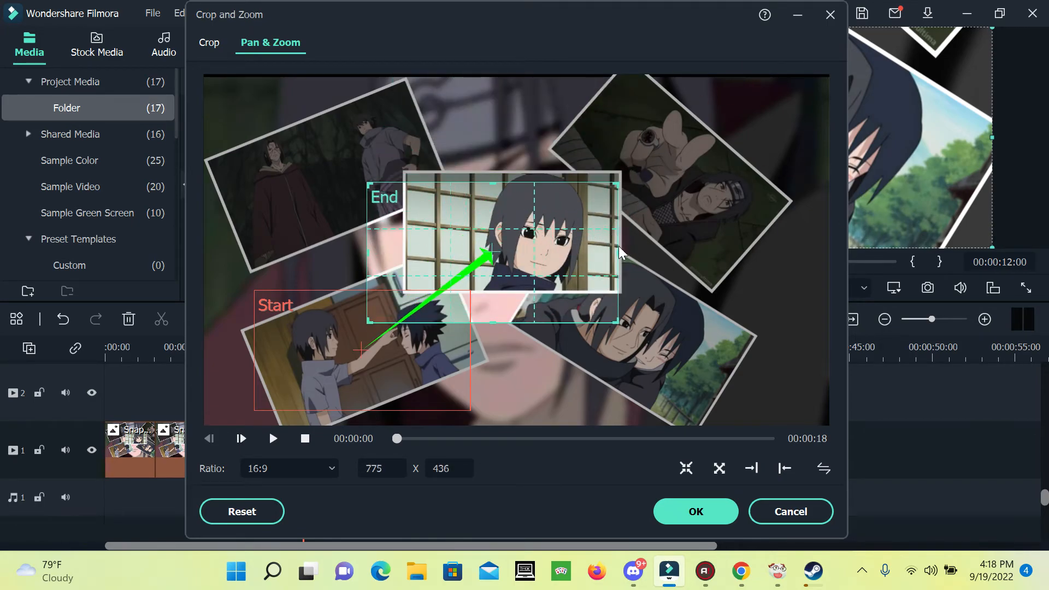
drag(621, 249, 761, 269)
drag(539, 300, 483, 231)
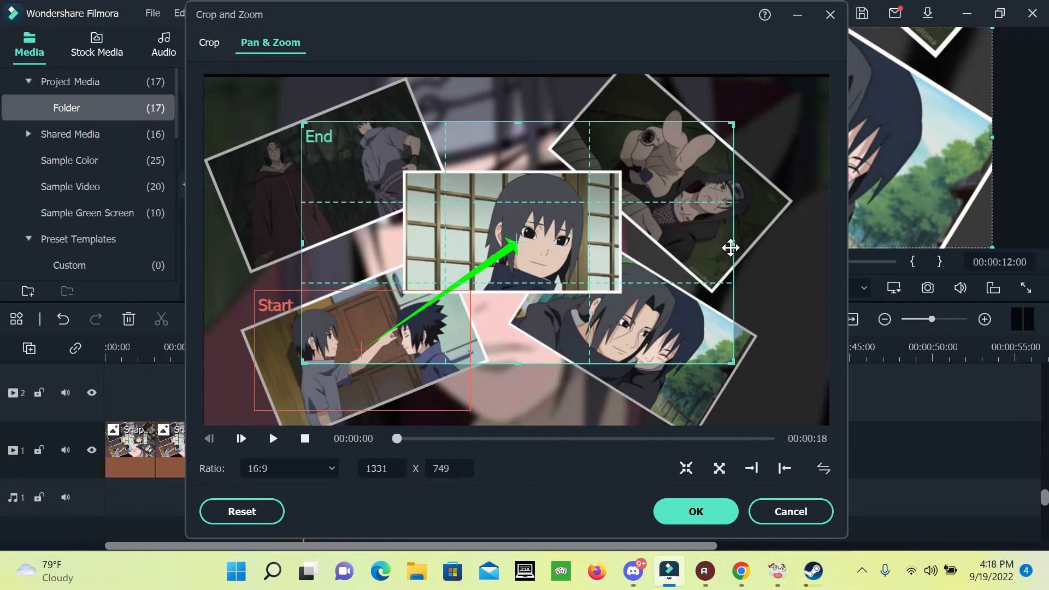
drag(732, 244, 618, 239)
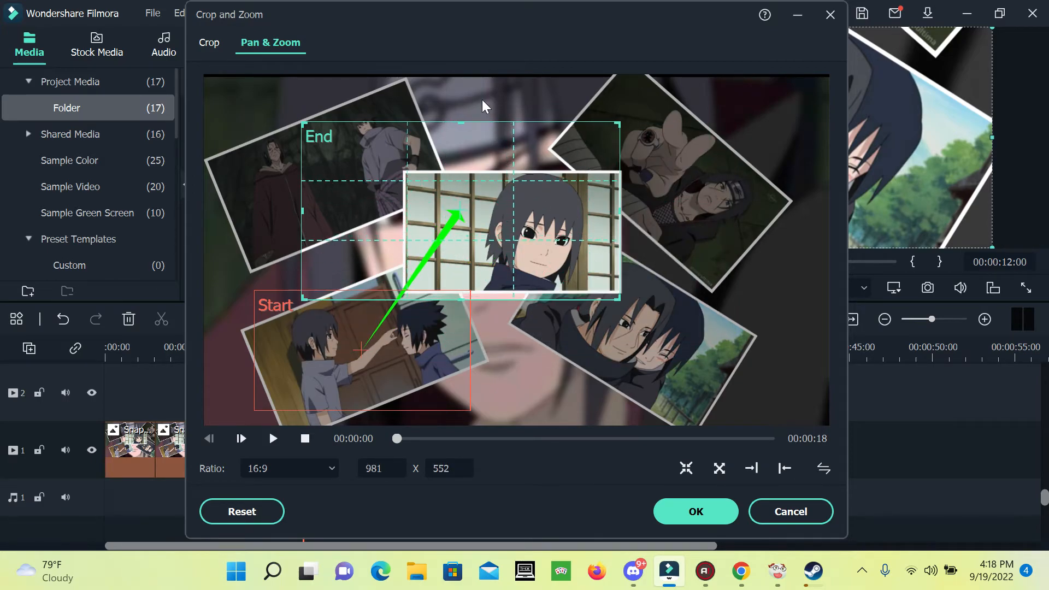
drag(460, 125, 460, 178)
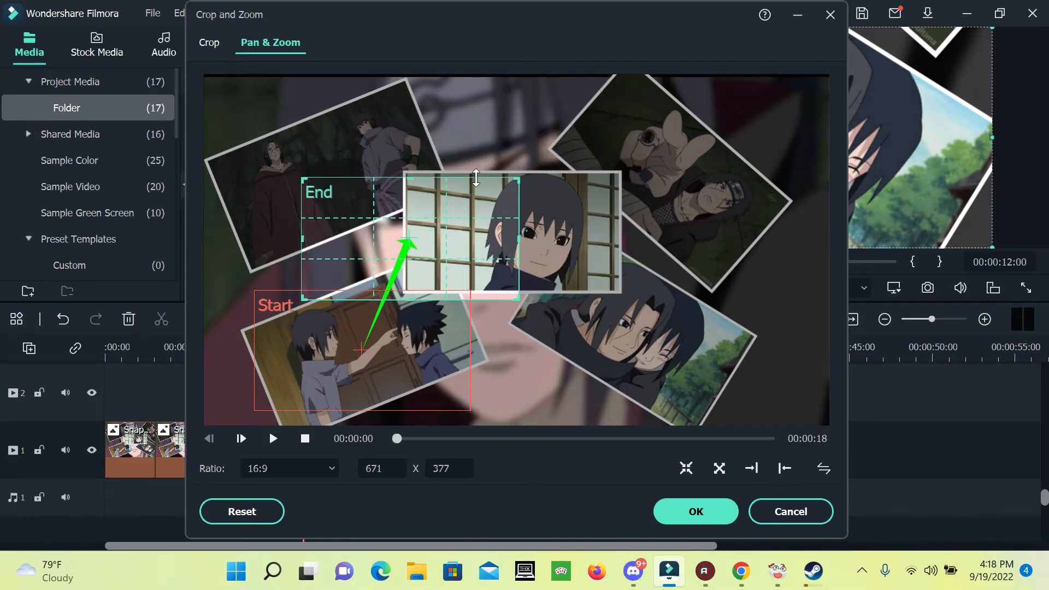
drag(416, 211, 516, 207)
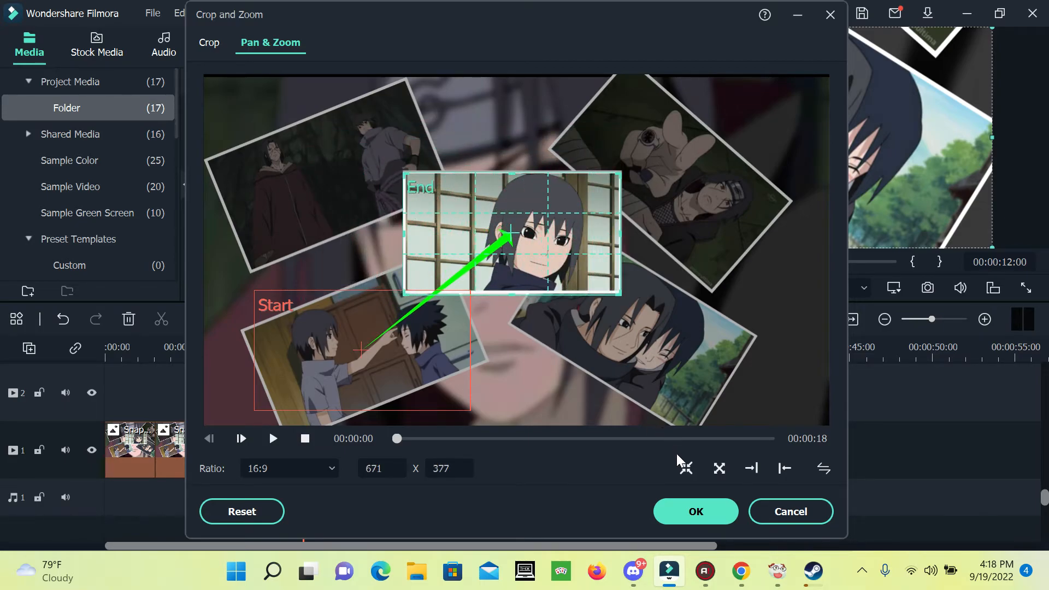
click(691, 505)
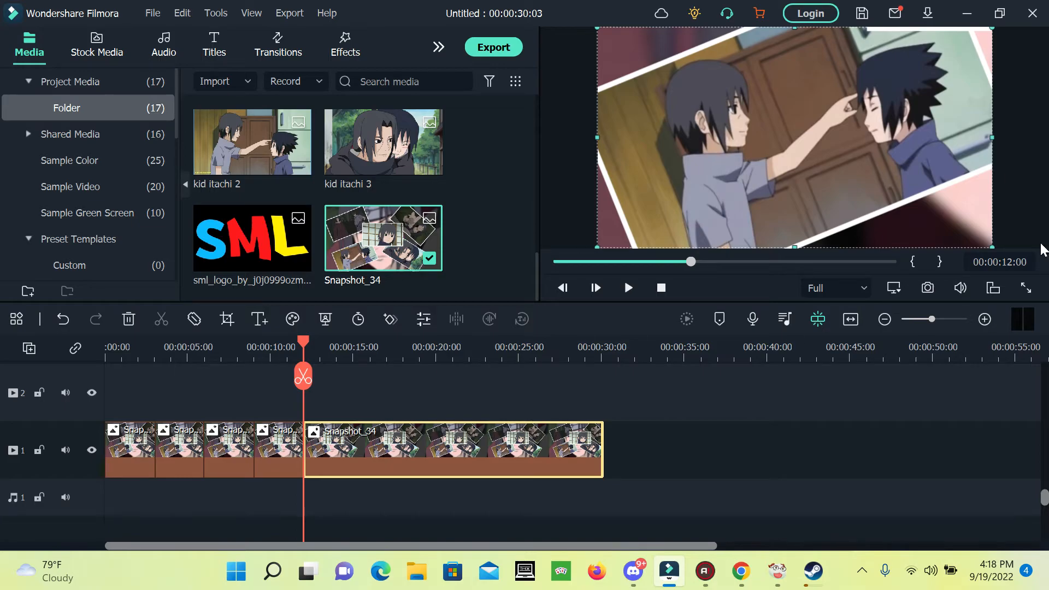
Step: Split the fifth Snapshot_34 clip at 00:00:15:00 and delete the leftover part after the split
click(999, 262)
text(00:00:15:00)
key(Return)
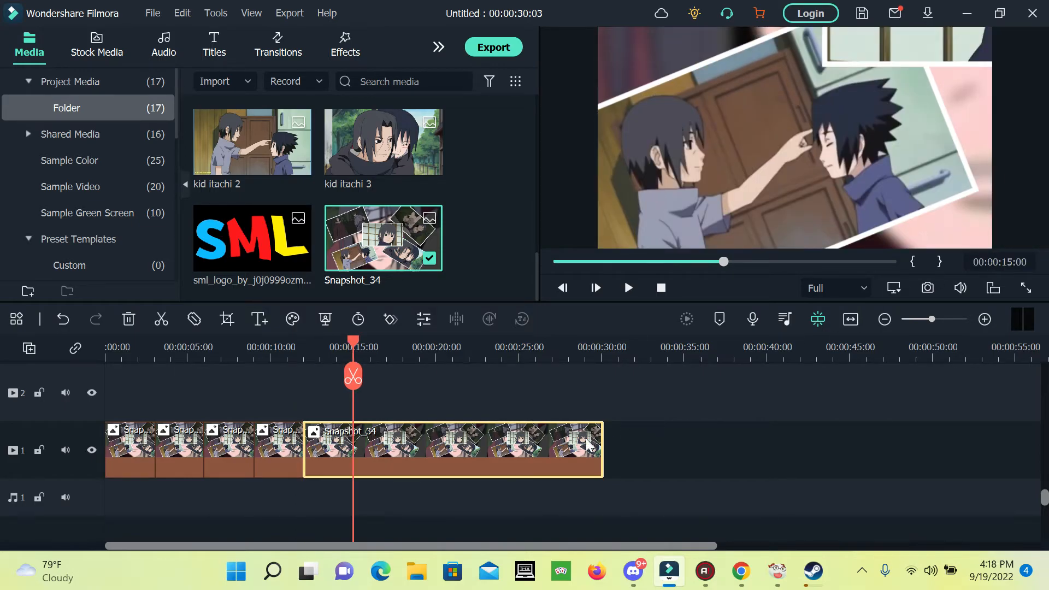
right_click(541, 443)
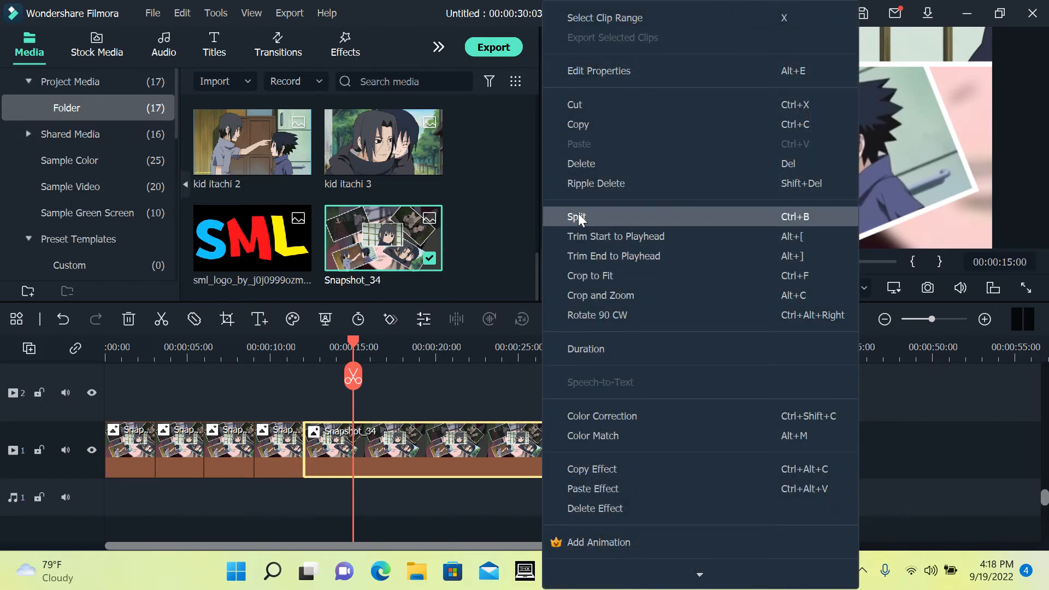
click(578, 215)
right_click(549, 445)
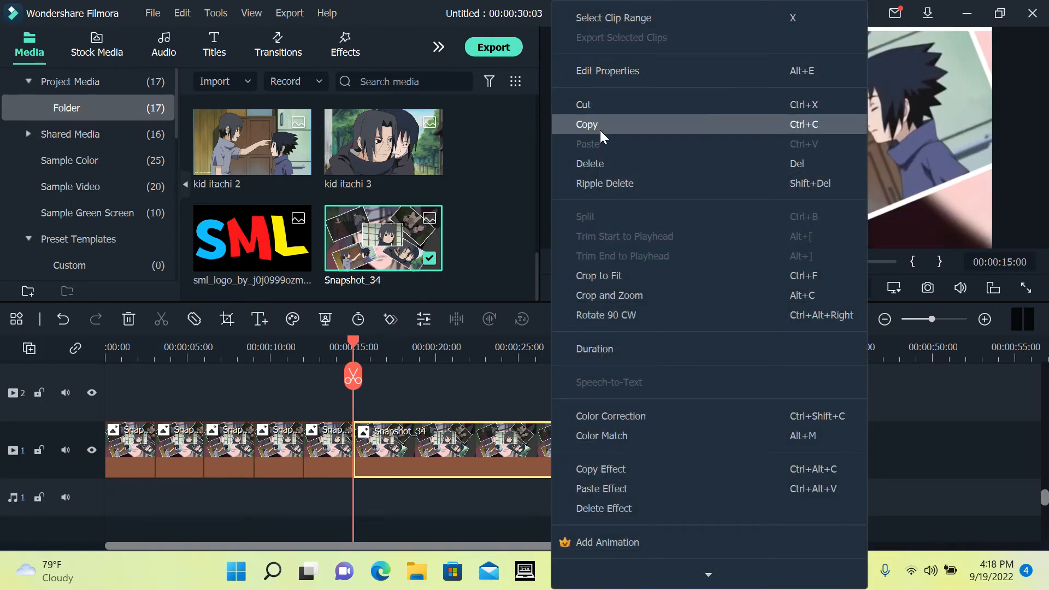
click(598, 164)
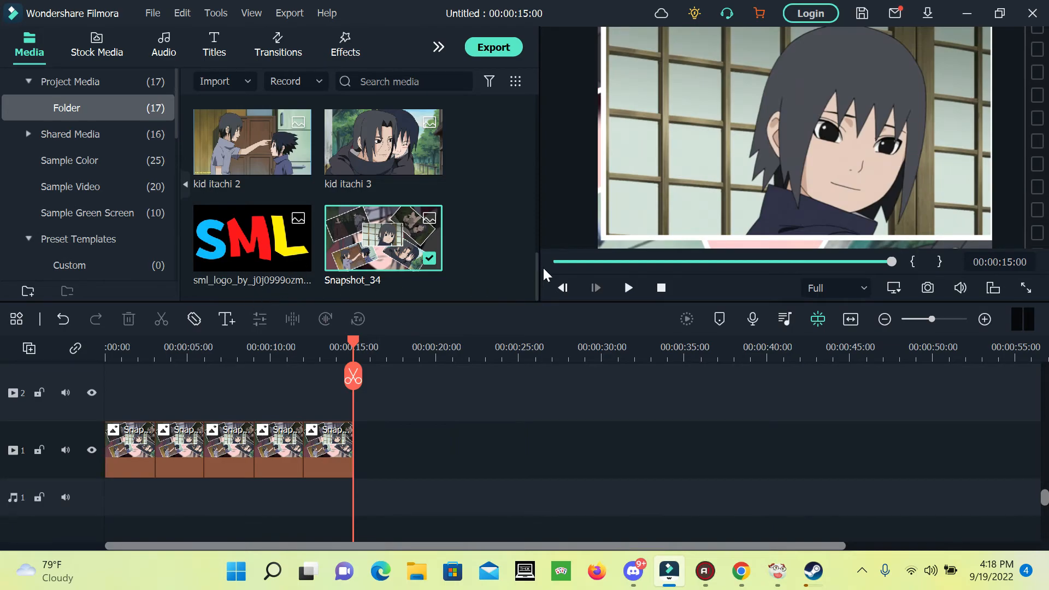
Step: Play the timeline from the start to check the pans across all five clips
click(559, 263)
key(space)
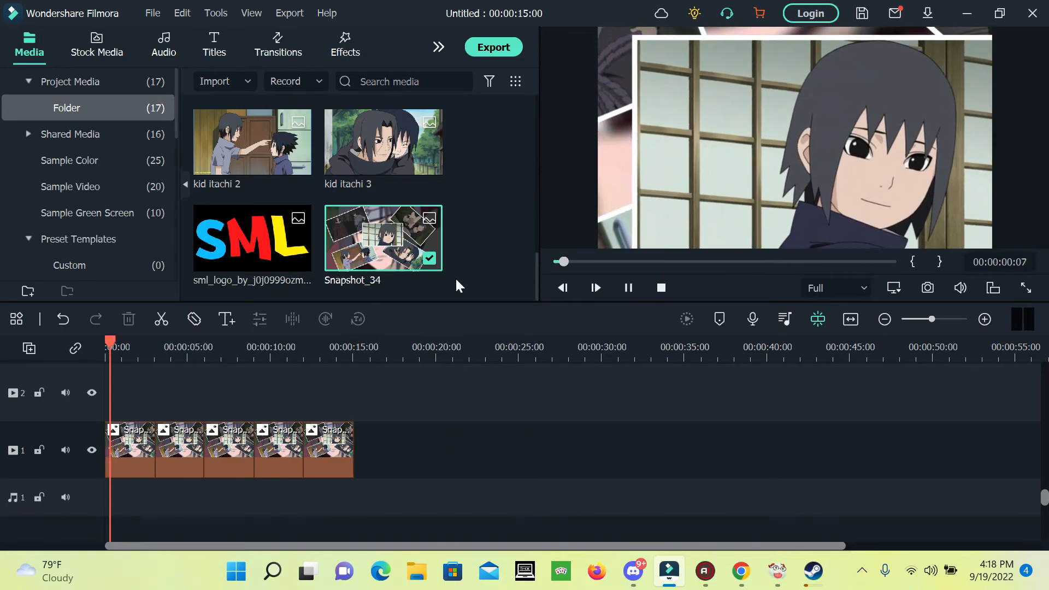